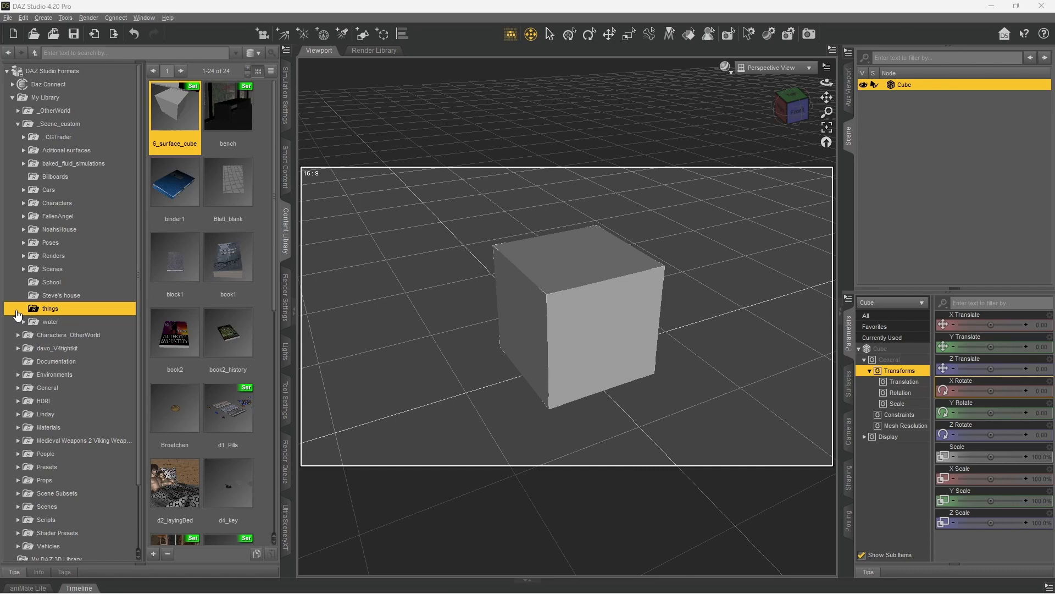
- Collapse the Content Library pane to enlarge the viewport around the cube
right_click_drag(582, 255, 414, 271)
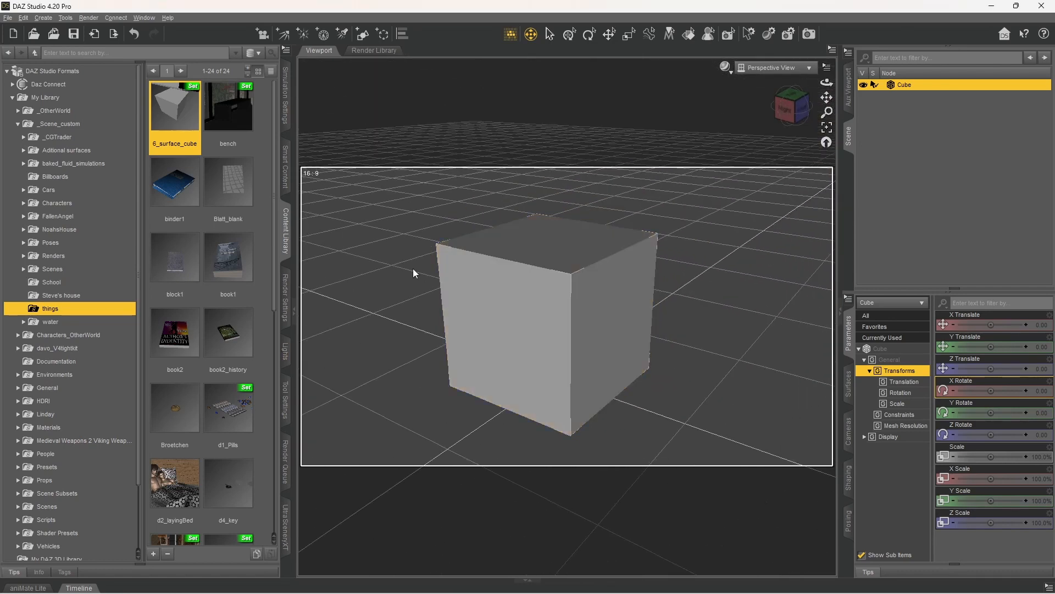
left_click(290, 236)
right_click_drag(525, 239, 550, 242)
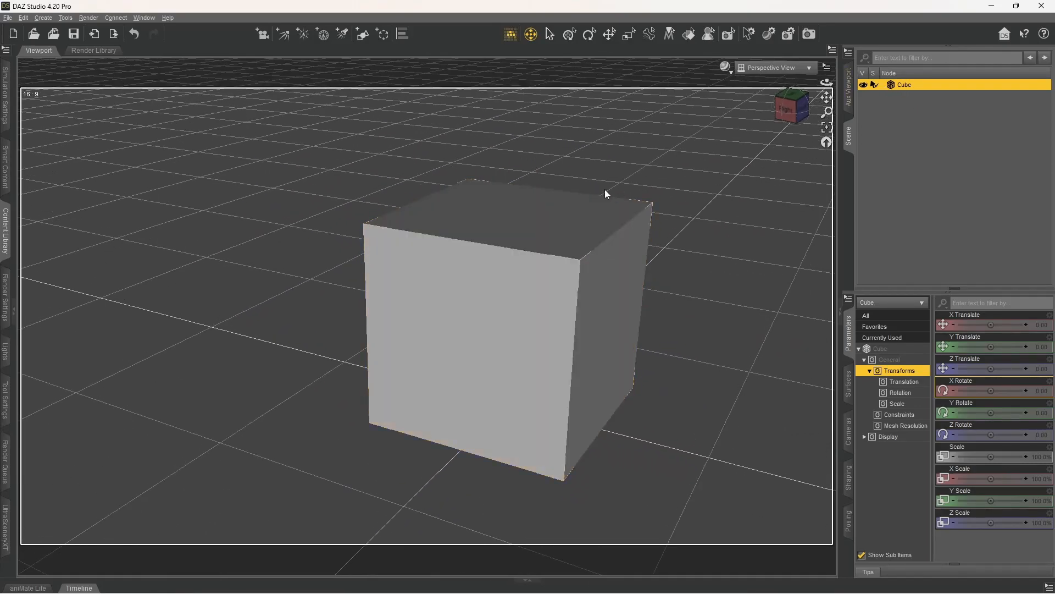
right_click_drag(605, 193, 652, 196)
left_click(362, 34)
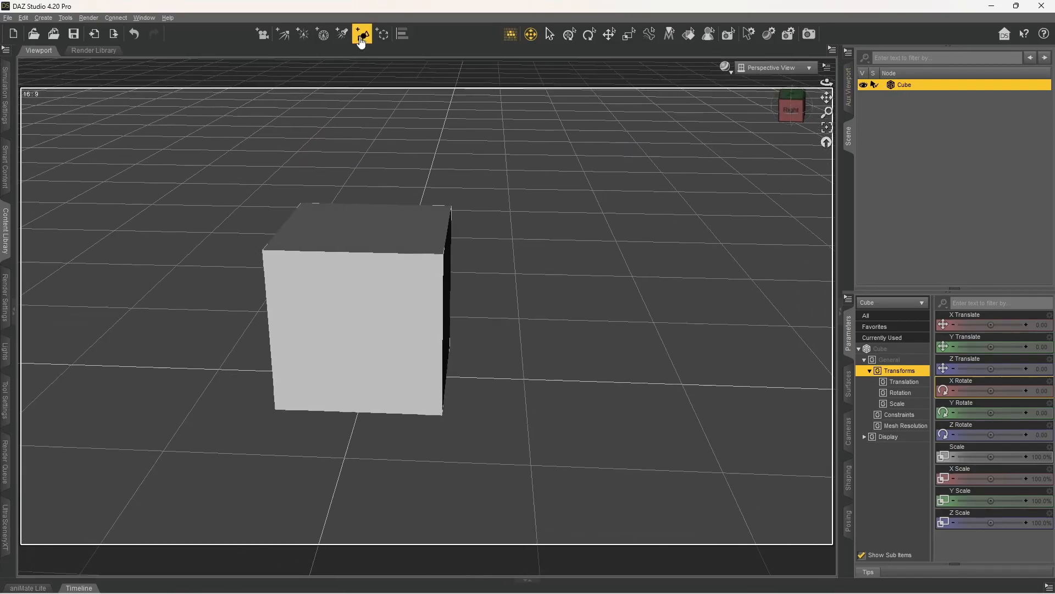
left_click(529, 352)
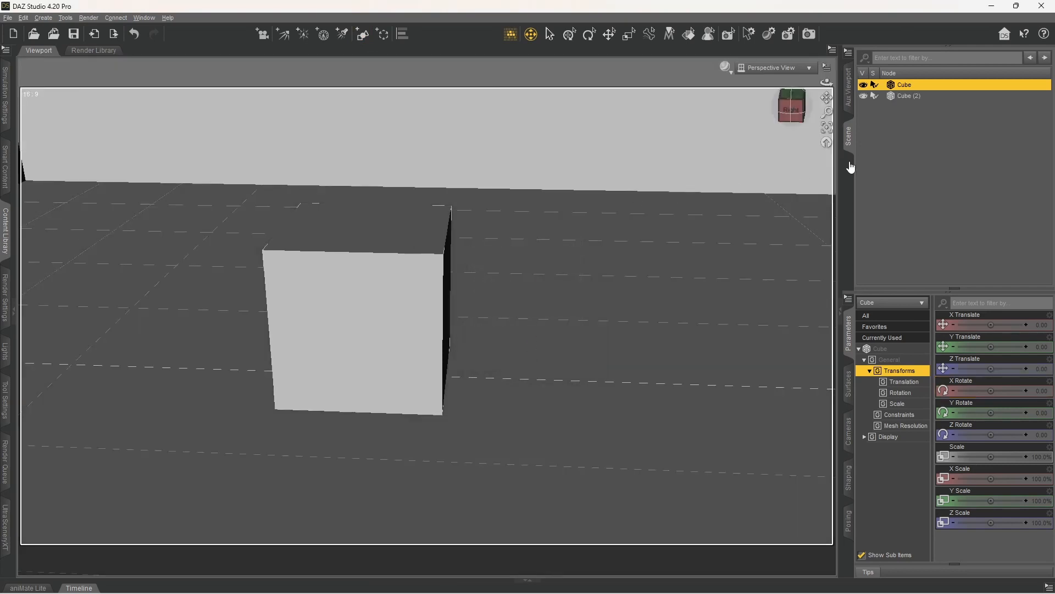
right_click(914, 95)
left_click(945, 112)
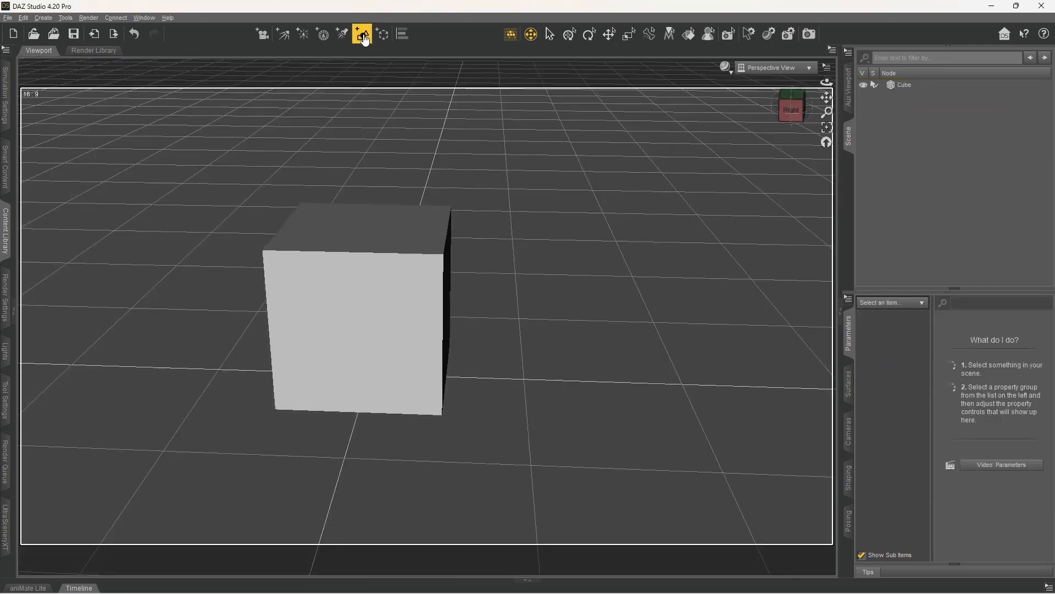
- Create a cube primitive with a size of 1 m and its origin at the world center
left_click(362, 34)
double_click(565, 319)
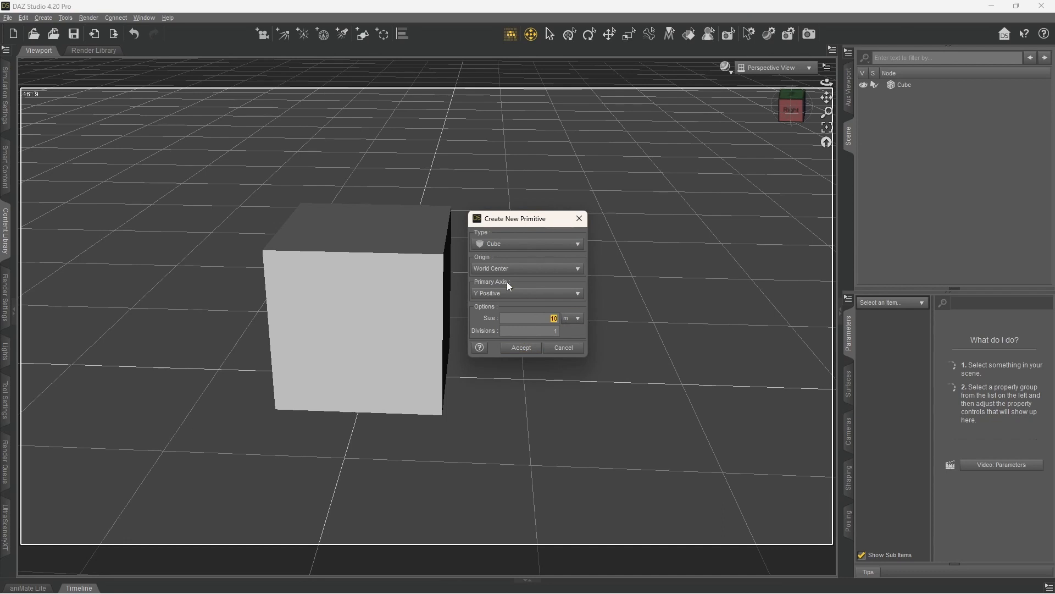
type("1")
key("Return")
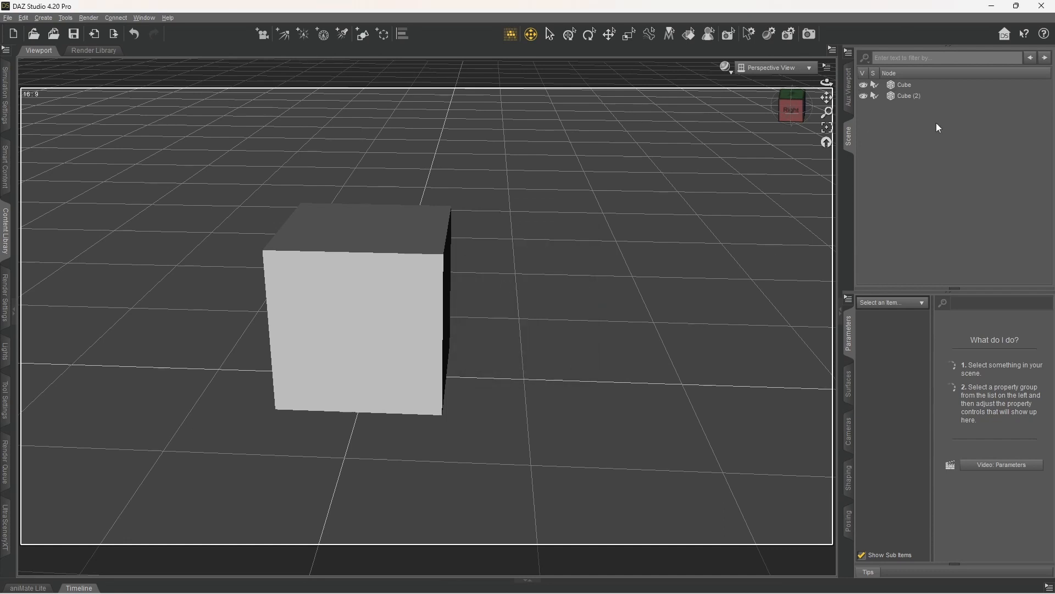
- Move the new cube about 125 units along the positive Z axis so it stands beside the first cube
left_click(917, 96)
left_click(609, 34)
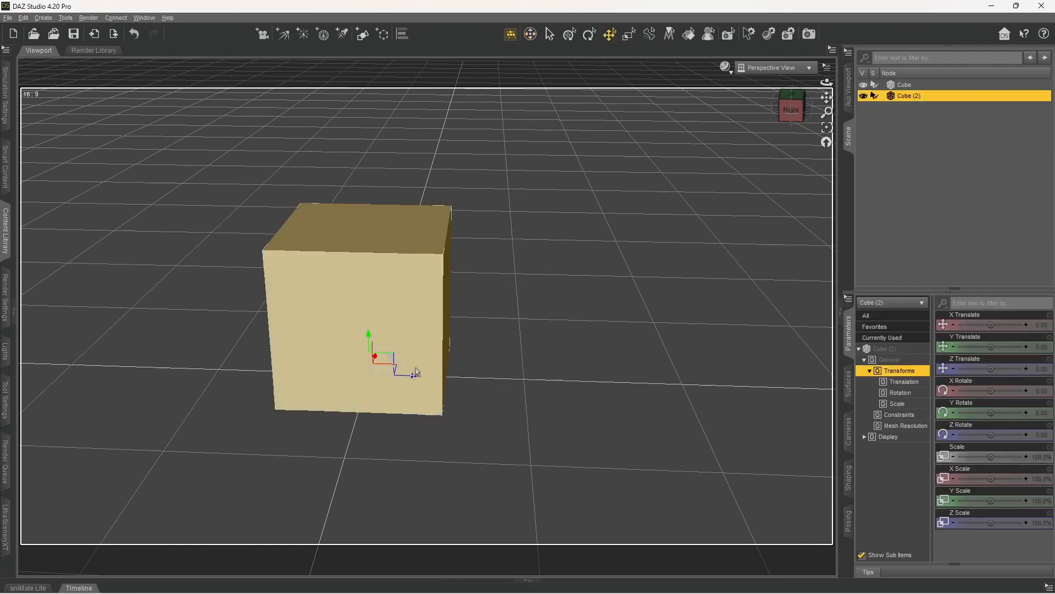
left_click_drag(416, 373, 493, 340)
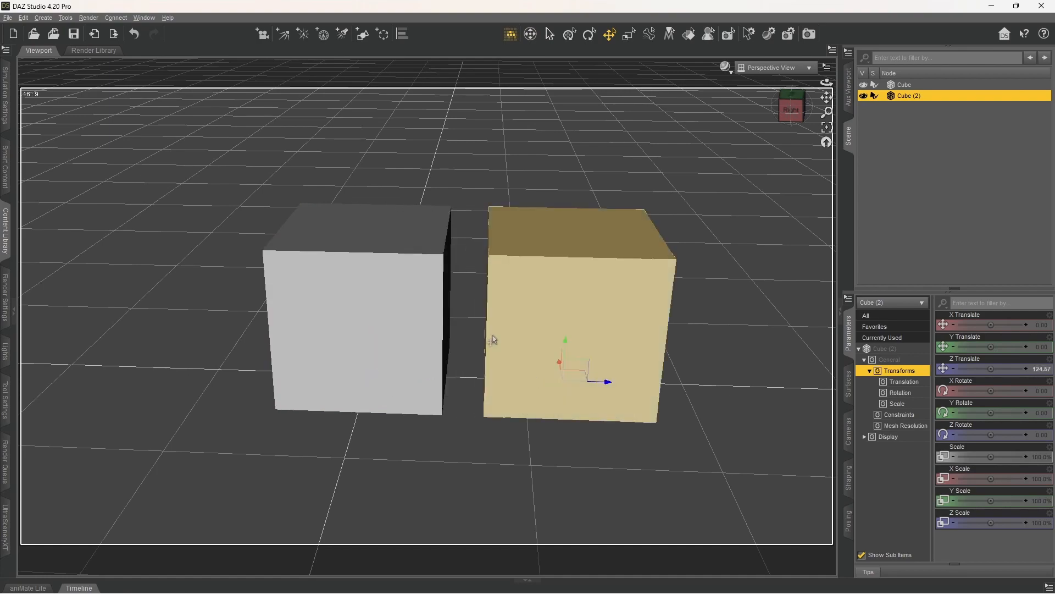
- Examine the surface lists of the original cube and the new cube to compare their material zones
left_click(531, 34)
left_click_drag(541, 286, 643, 291)
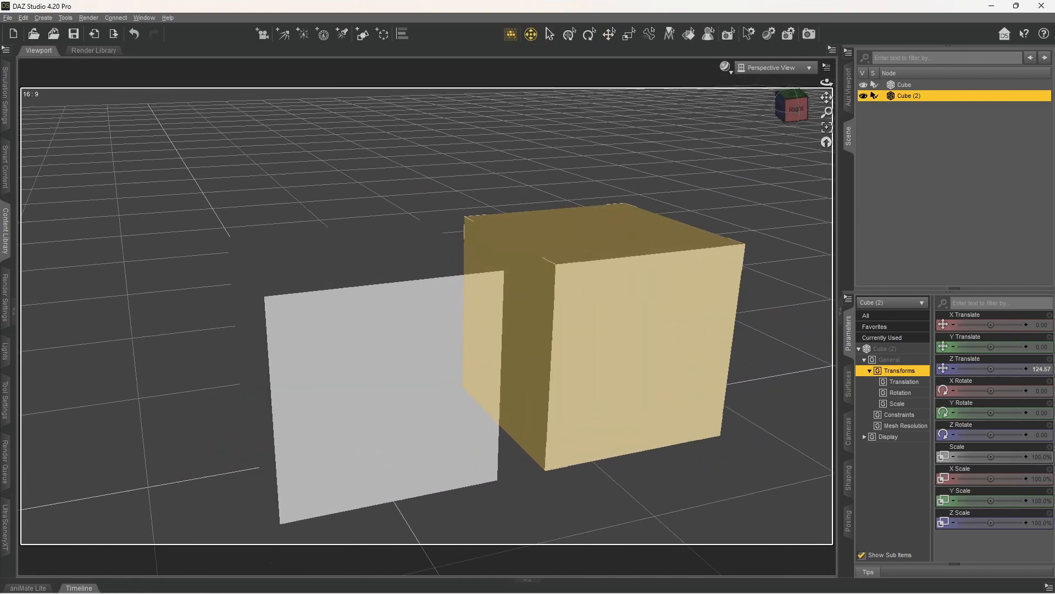
left_click(385, 374)
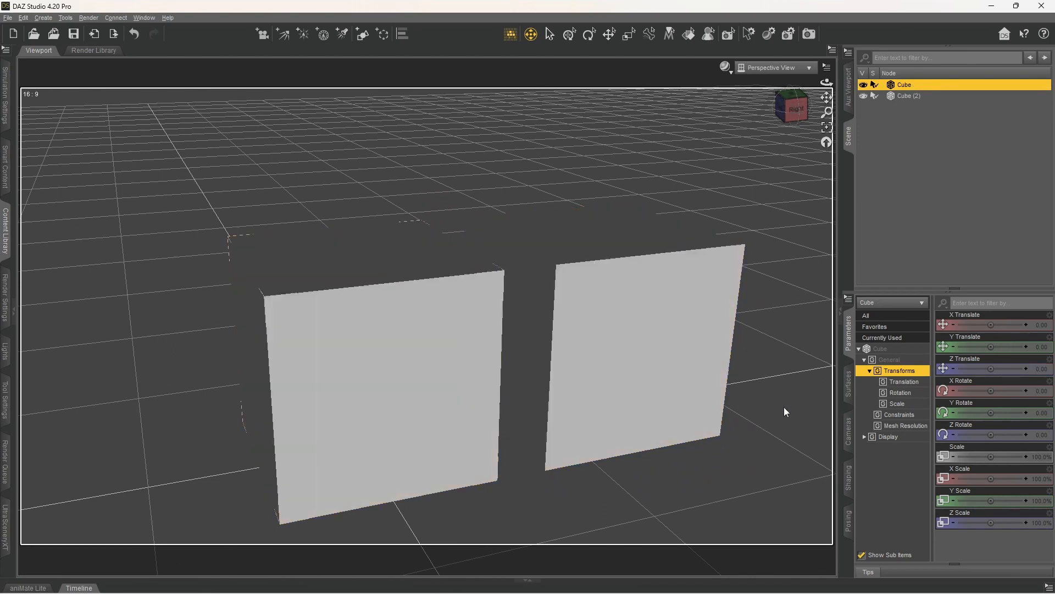
left_click(850, 388)
left_click(860, 359)
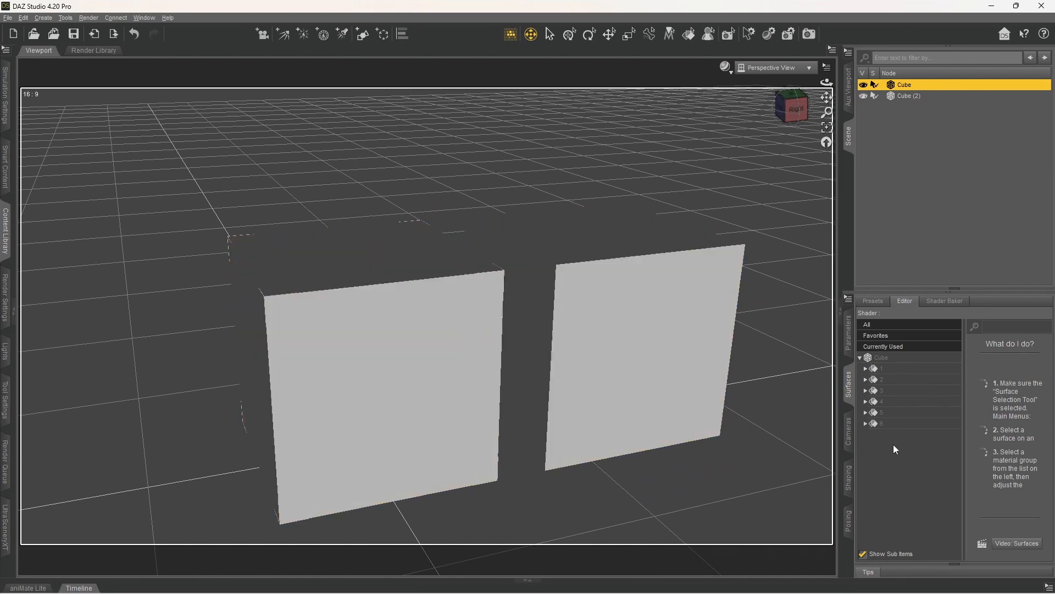
middle_click_drag(526, 325, 497, 319)
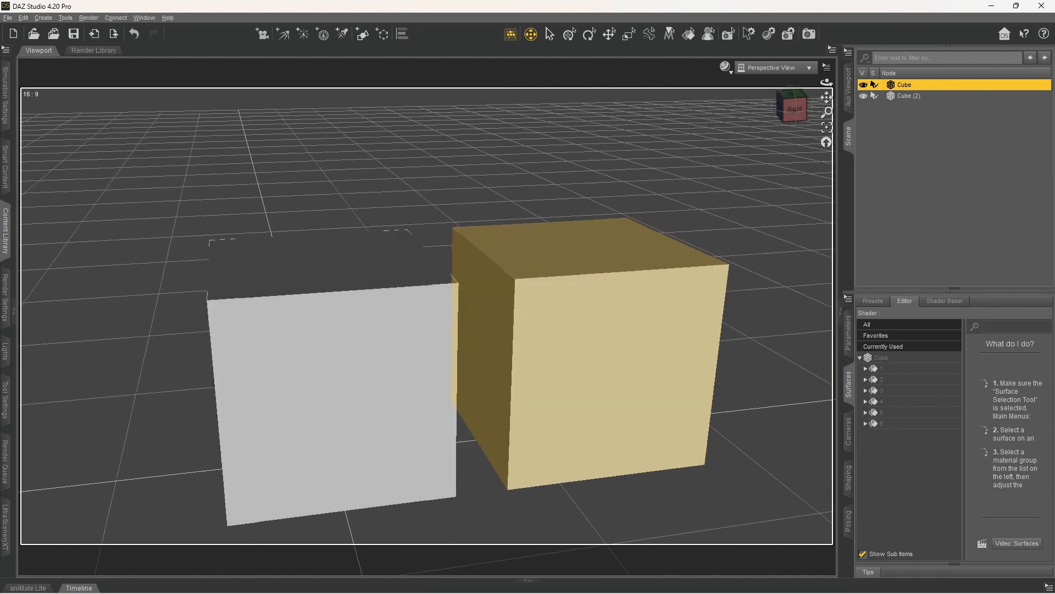
left_click(675, 384)
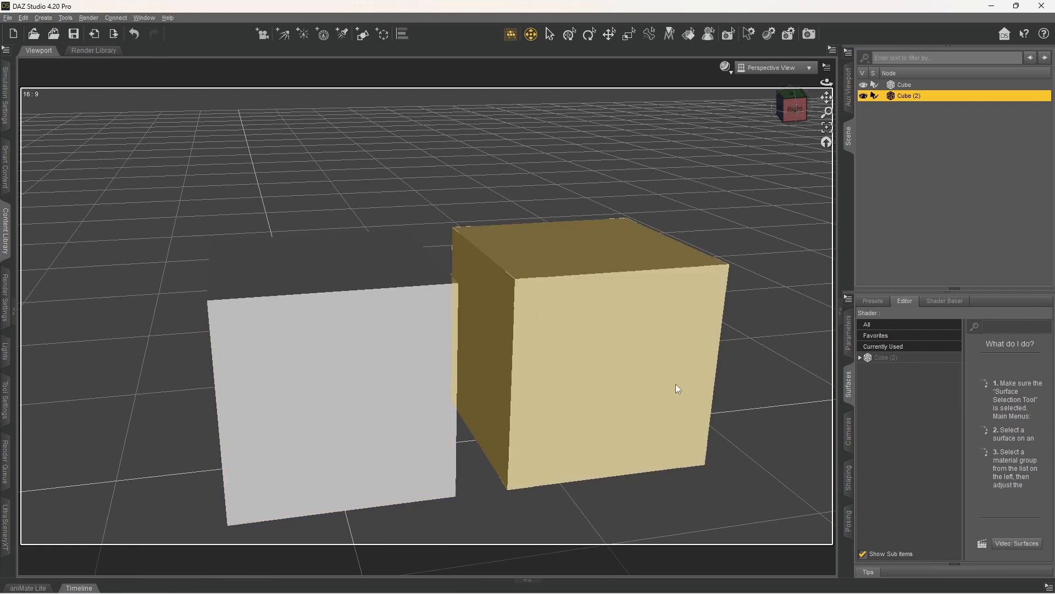
left_click(886, 368)
- Switch the viewport draw style to NVIDIA Iray with both cubes in view
middle_click_drag(562, 286, 525, 297)
left_click(725, 67)
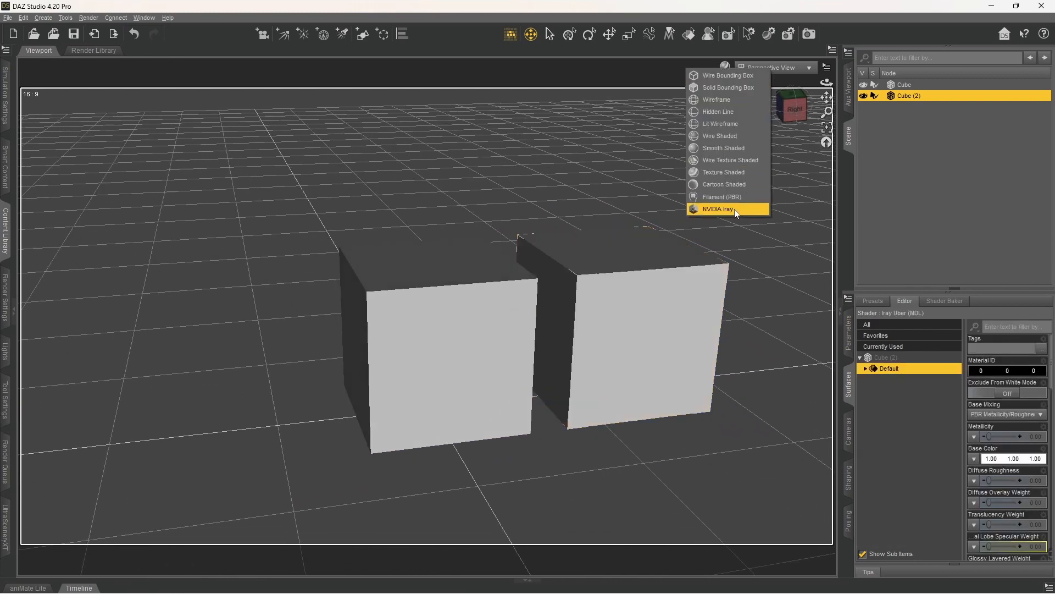
left_click(714, 205)
middle_click_drag(589, 219, 673, 206)
- Select surface 4 of the original cube with the Surface Selection tool and set its base color to blue (0.11, 0.13, 1.00)
left_click(688, 34)
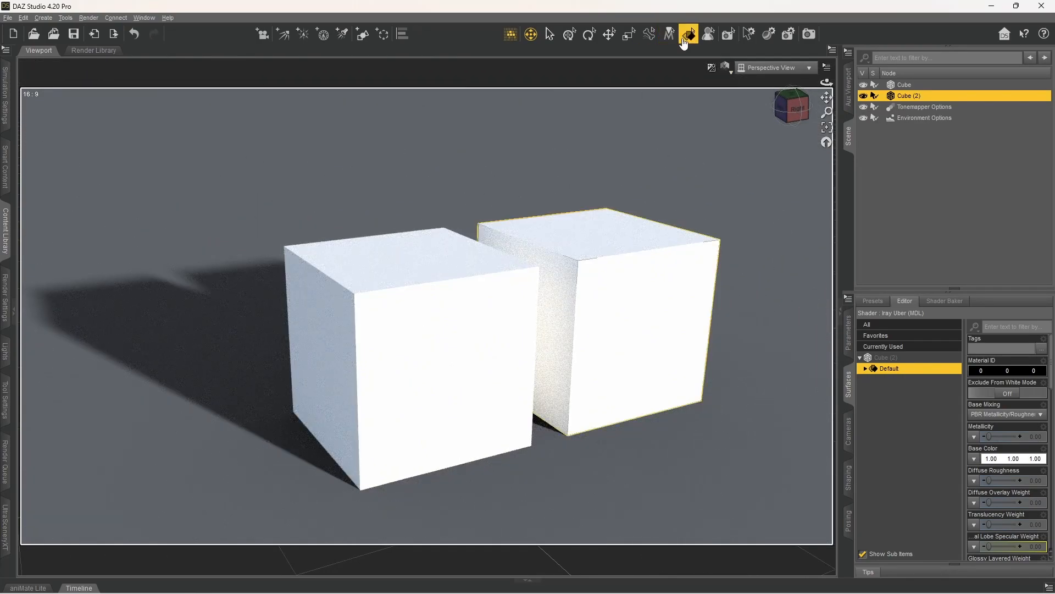
left_click(339, 345)
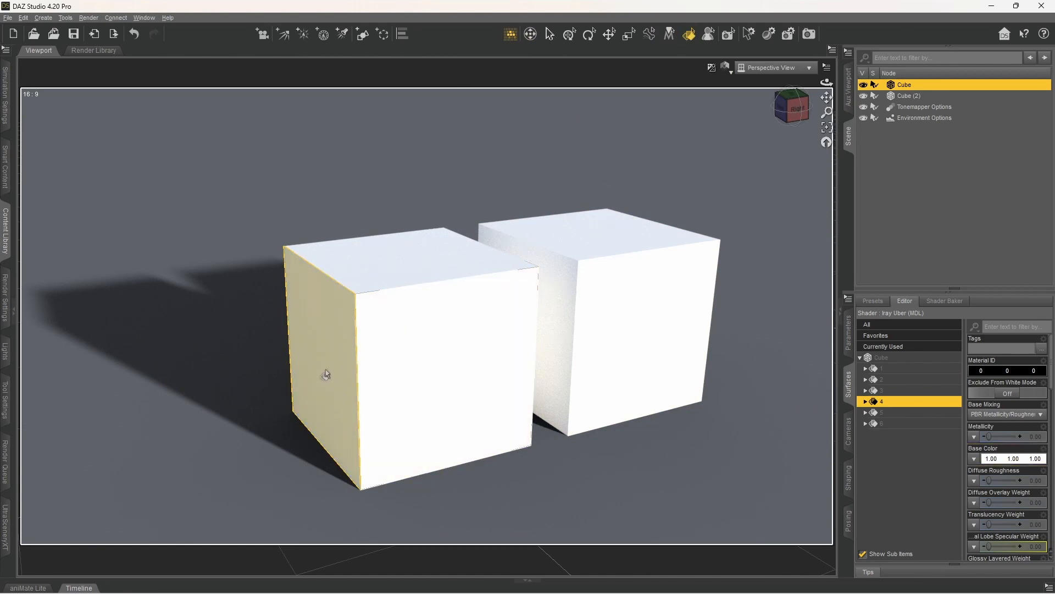
left_click(1011, 458)
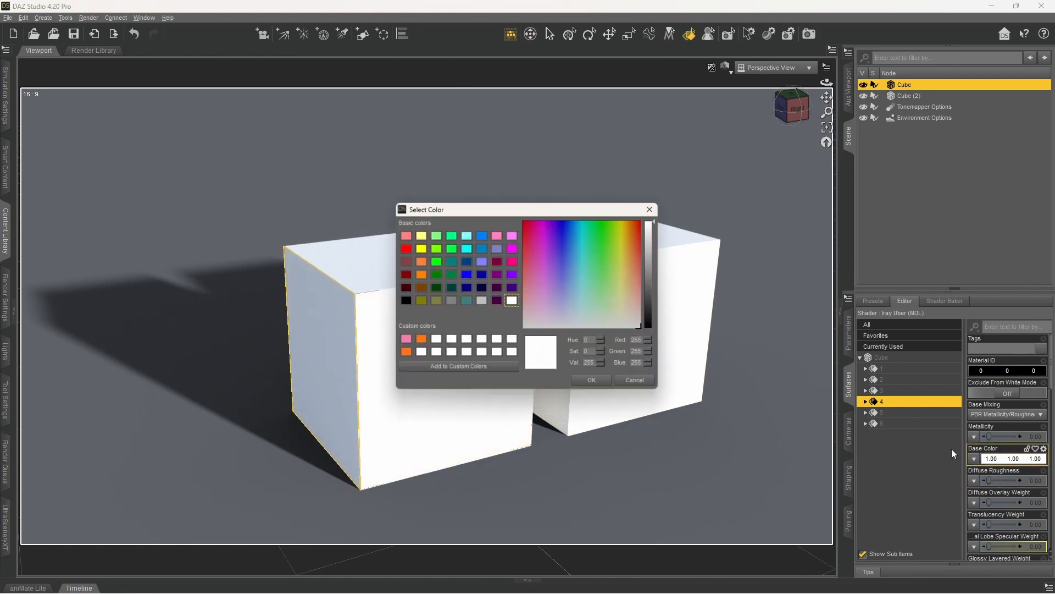
left_click(560, 295)
left_click(598, 383)
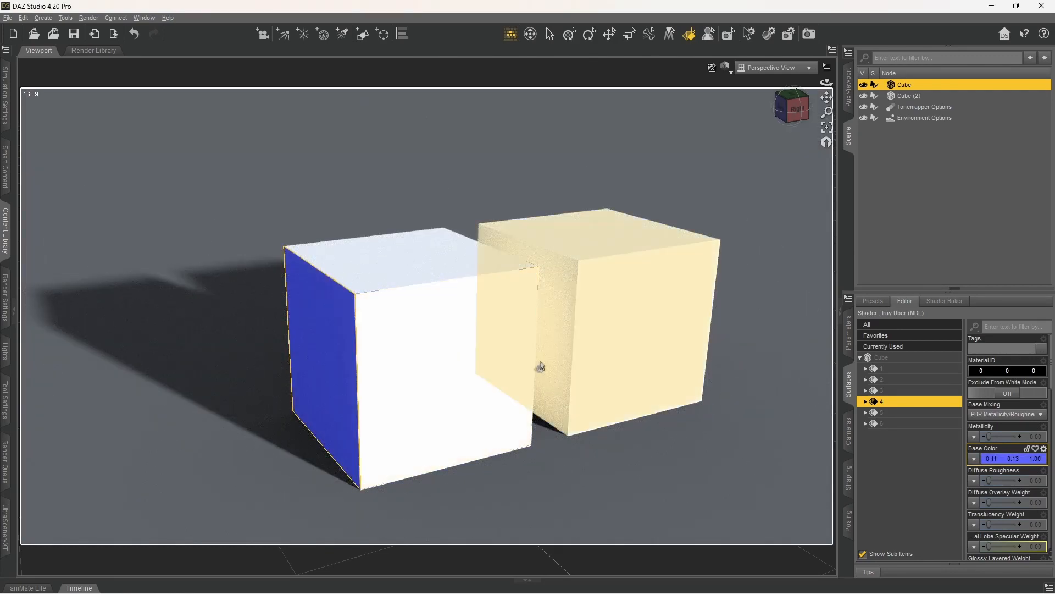
- Set the base color of the second cube's Default surface to light blue (0.22, 0.32, 1.00)
left_click(556, 351)
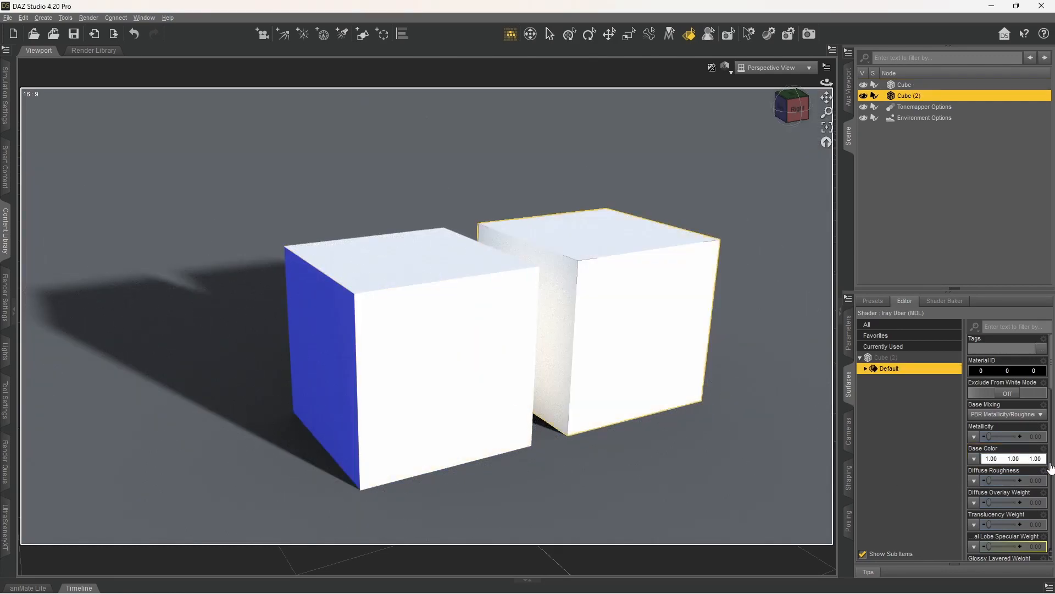
left_click(1008, 458)
left_click(567, 275)
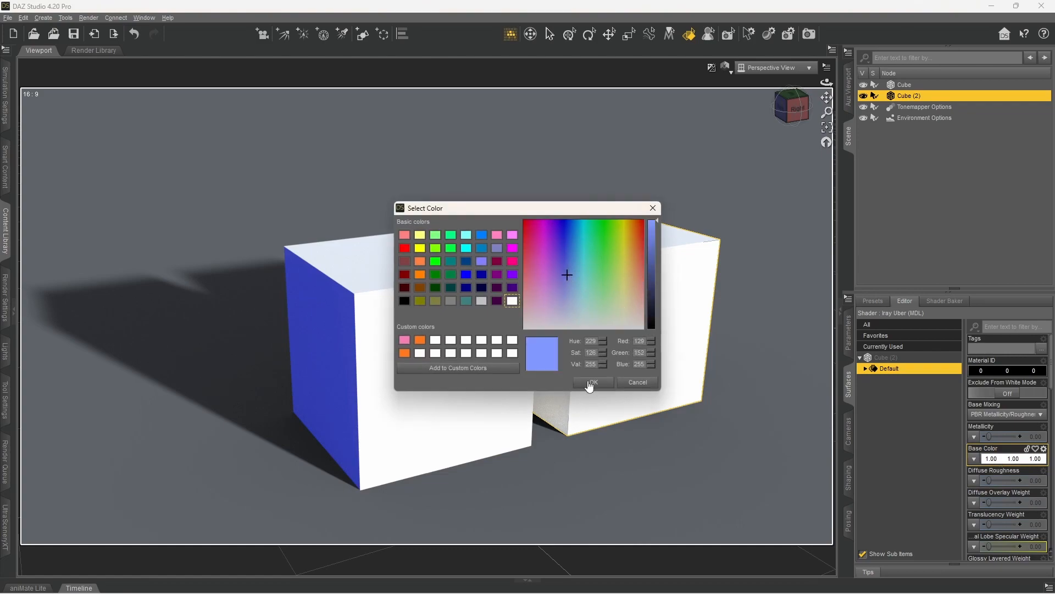
left_click(594, 382)
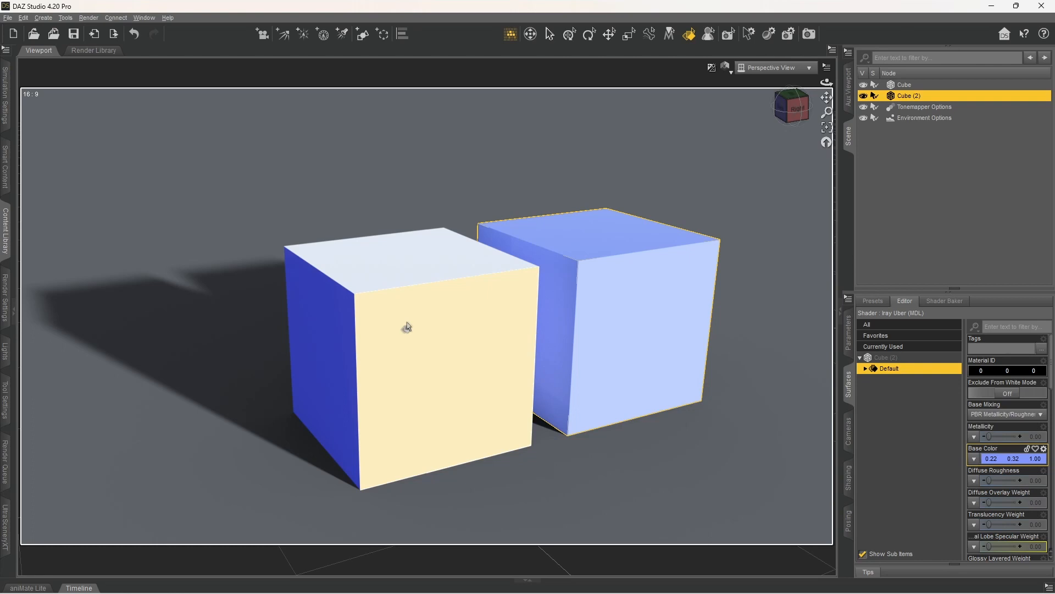
- Leave the Surface Selection tool for Node Selection and set the viewport draw style to Texture Shaded
left_click(549, 34)
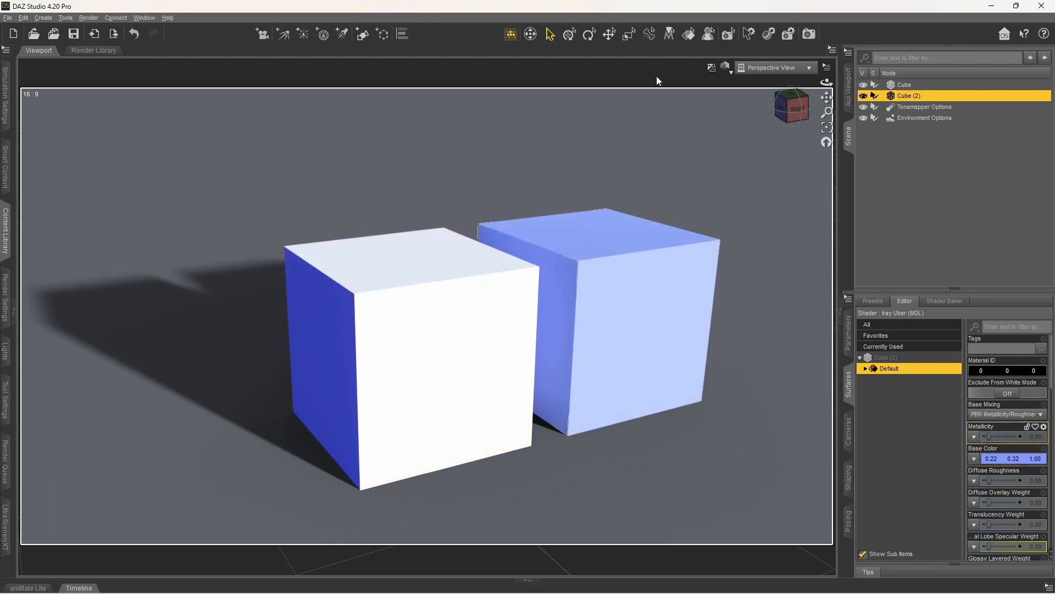
left_click(725, 68)
left_click(720, 175)
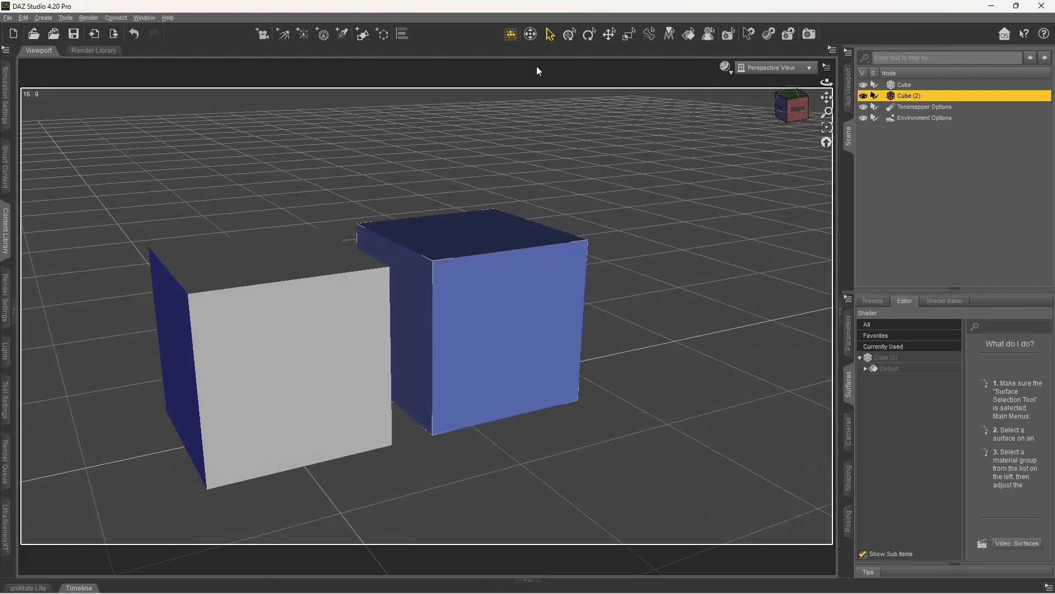
- Activate the Geometry Editor tool and compare the surface groups of both cubes, ending with the second cube selected
left_click(531, 34)
scroll(426, 317, "up", 3)
scroll(637, 214, "up", 3)
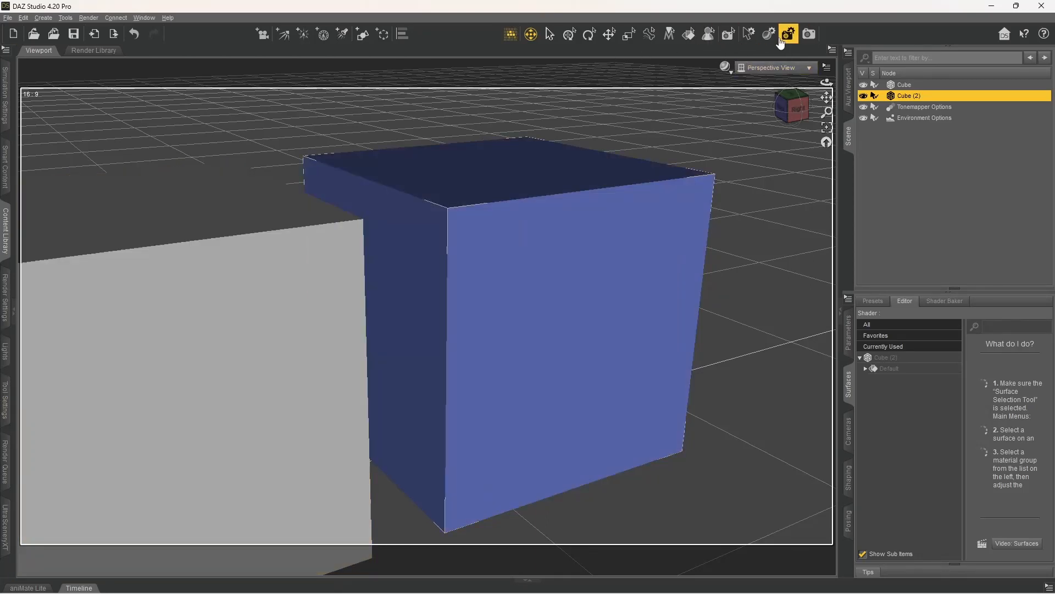
left_click(10, 408)
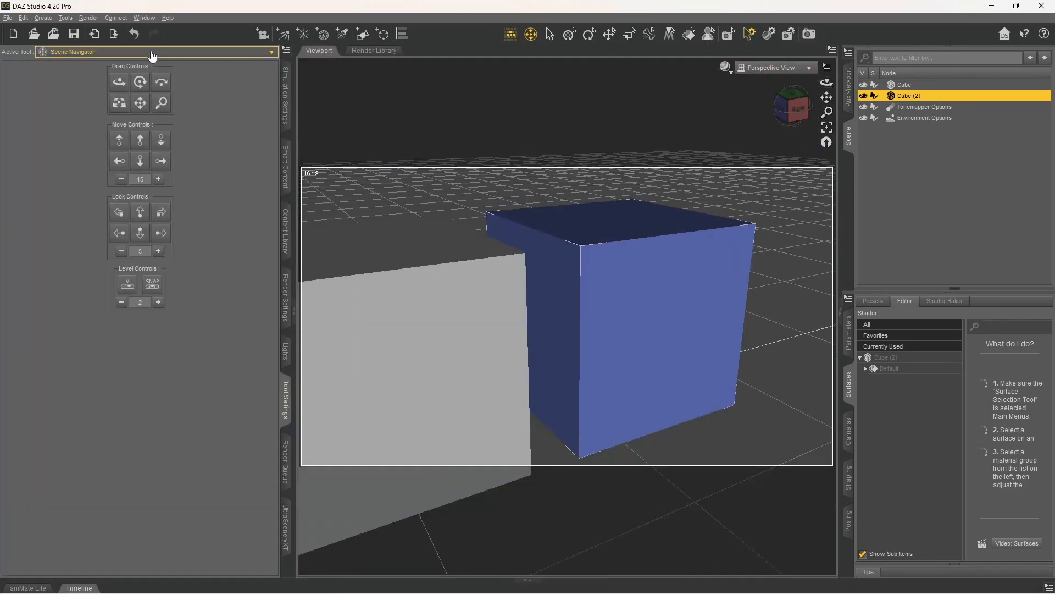
left_click(247, 52)
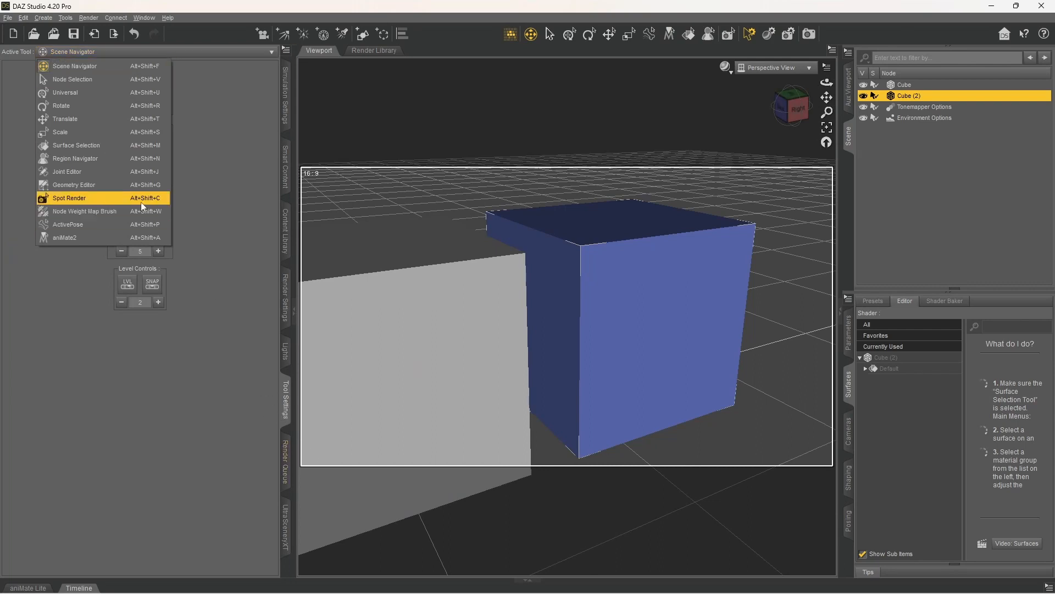
left_click(86, 184)
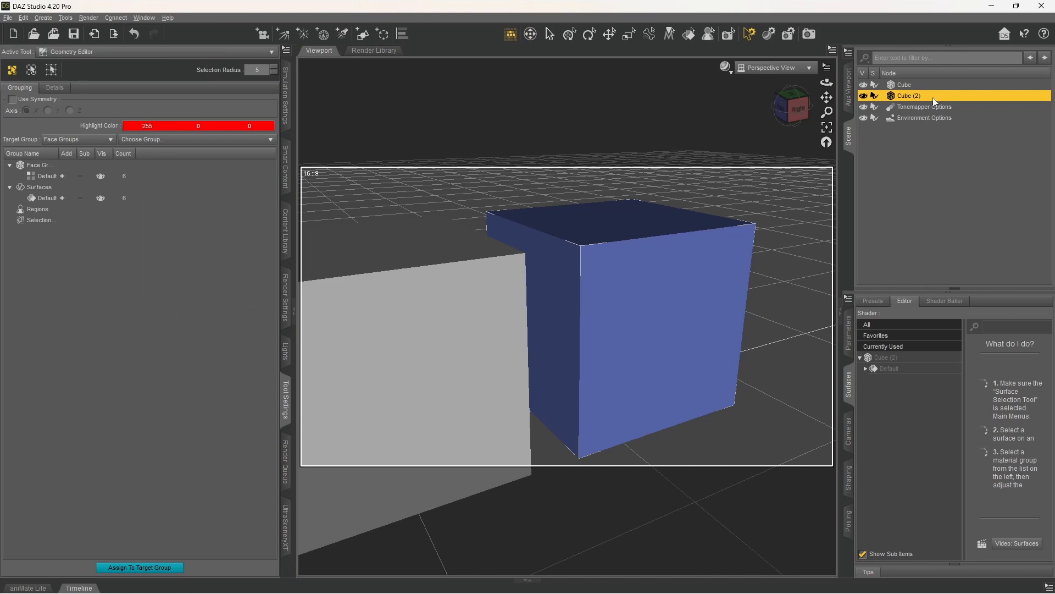
left_click(912, 88)
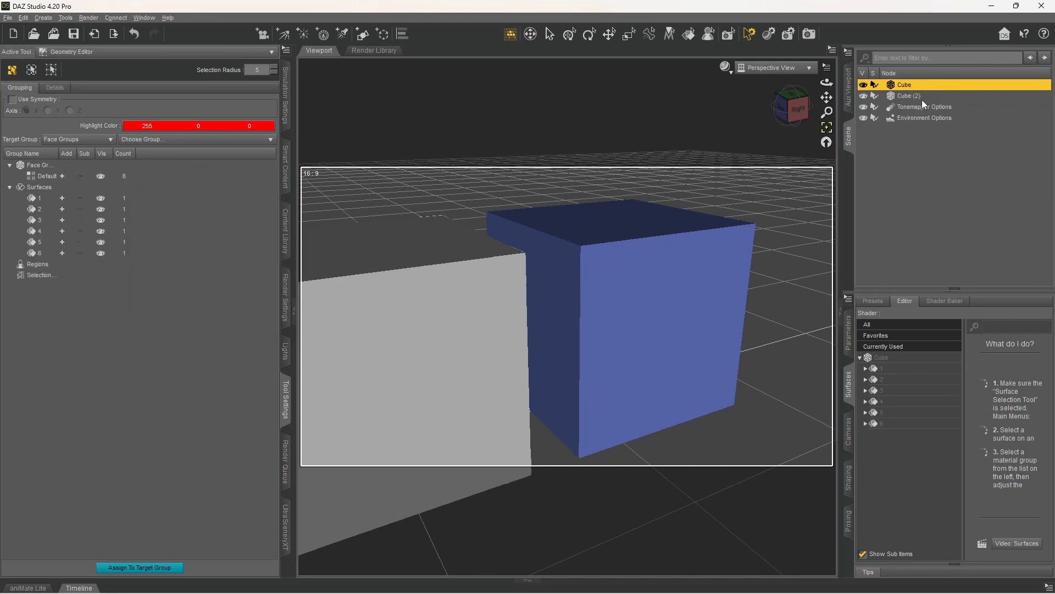
left_click(921, 100)
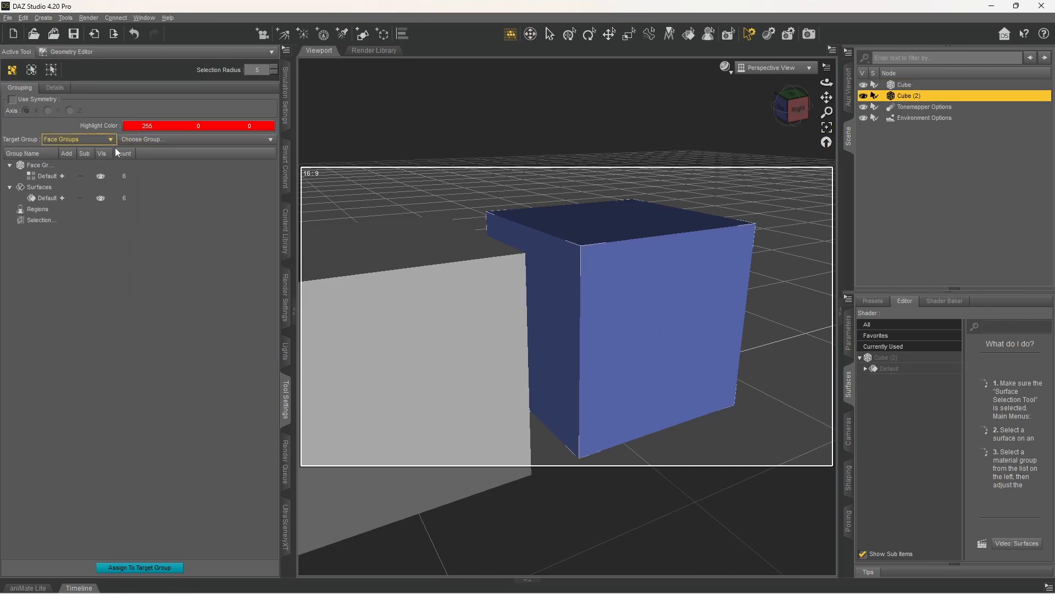
- Select single faces of the second cube in turn, ending with its large front face
left_click(645, 289)
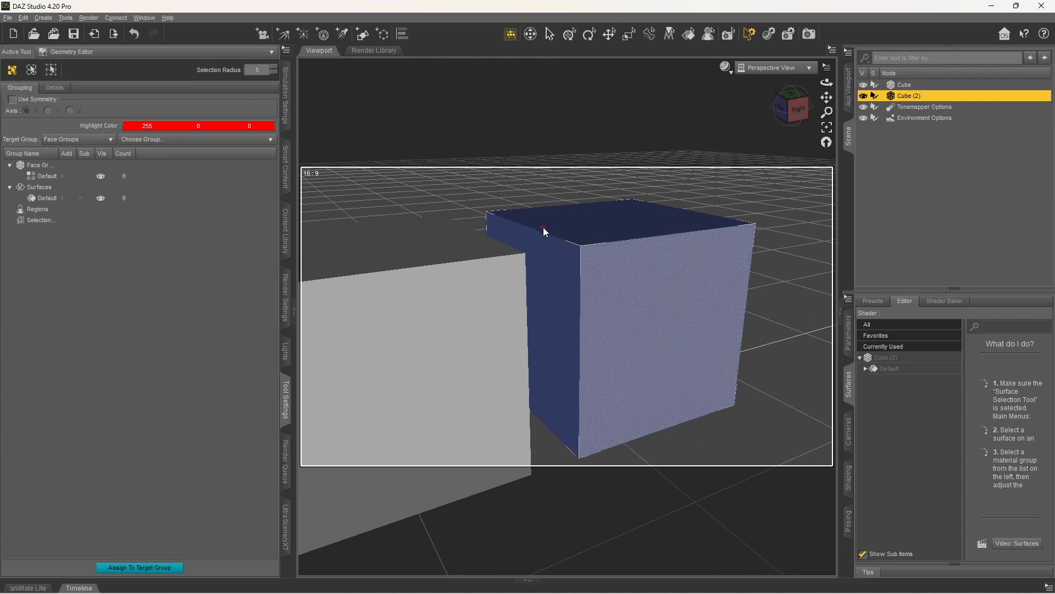
left_click(572, 293)
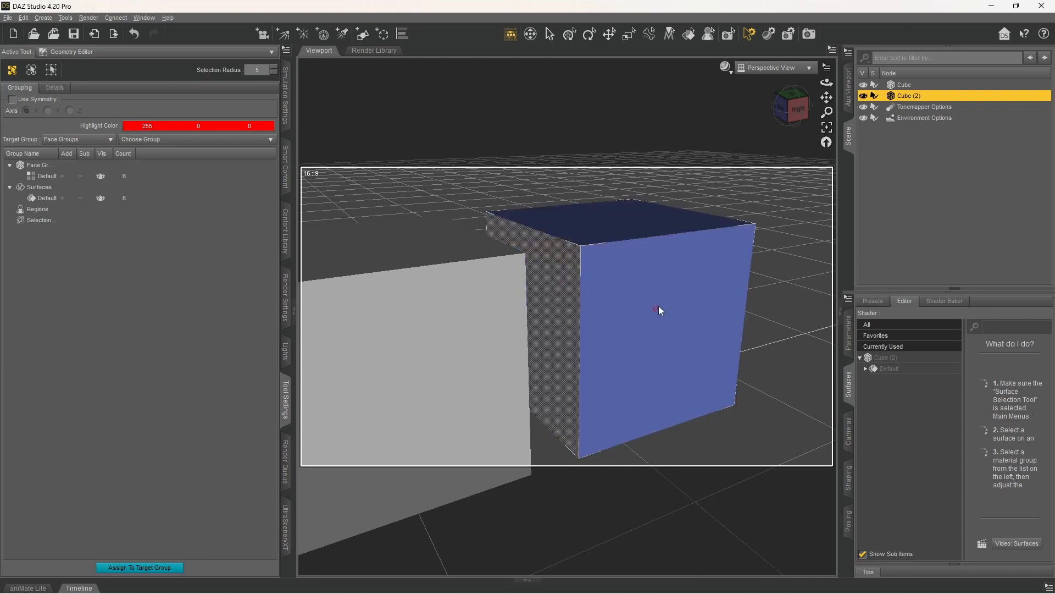
left_click(670, 369)
left_click(562, 285)
left_click(676, 306)
- View the second cube from its opposite corner and reactivate the Geometry Editor tool on it
mouse_move(730, 281)
middle_mouse_down()
mouse_move(769, 275)
mouse_move(726, 278)
middle_mouse_up()
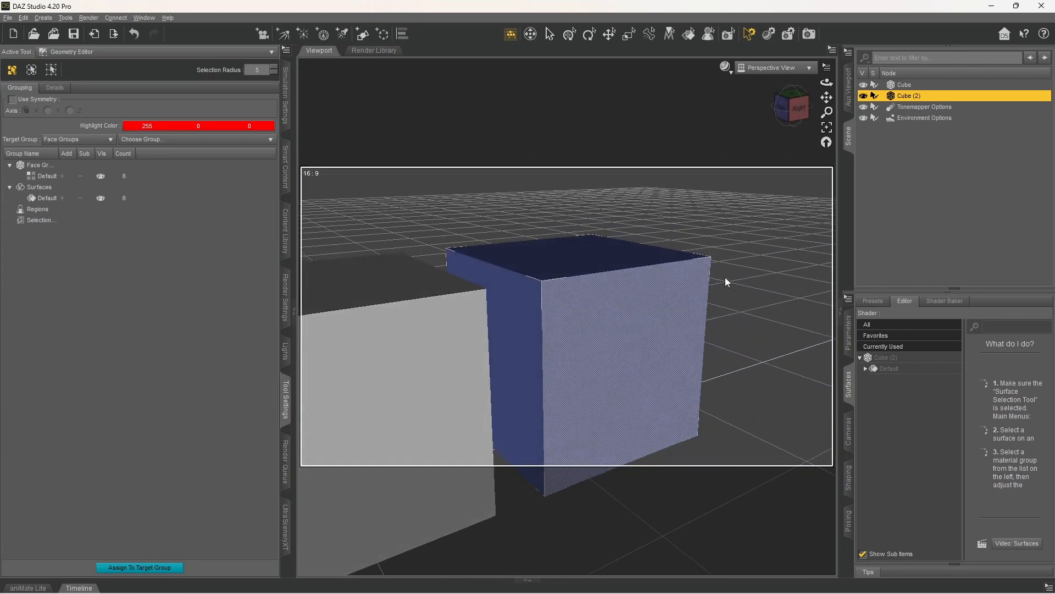
left_click(531, 34)
middle_click_drag(555, 220, 541, 218)
left_click_drag(566, 308, 587, 374)
scroll(566, 316, "up", 5)
scroll(566, 316, "down", 5)
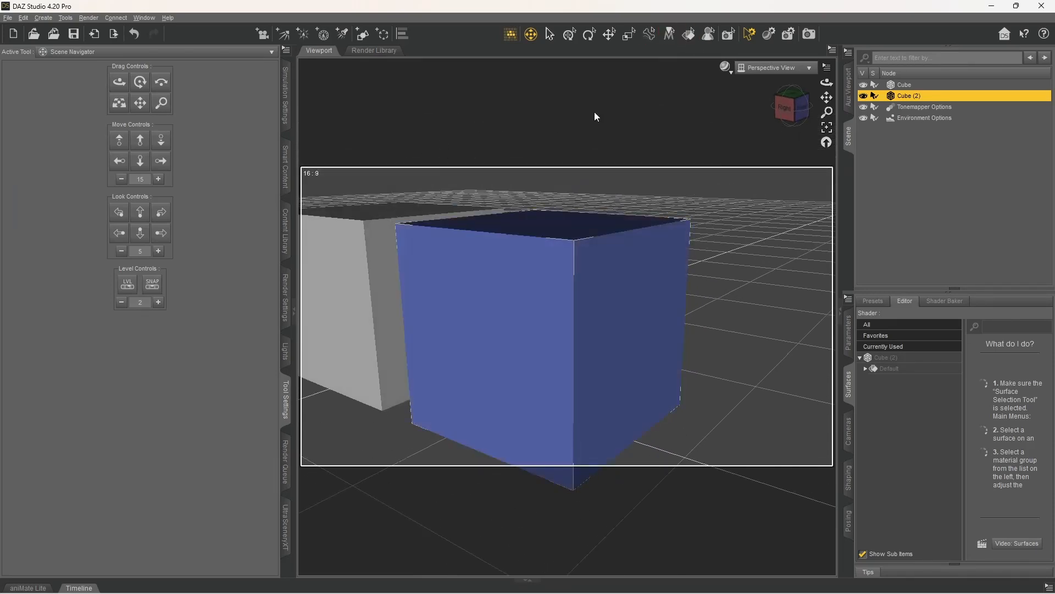
left_click(165, 52)
left_click(86, 187)
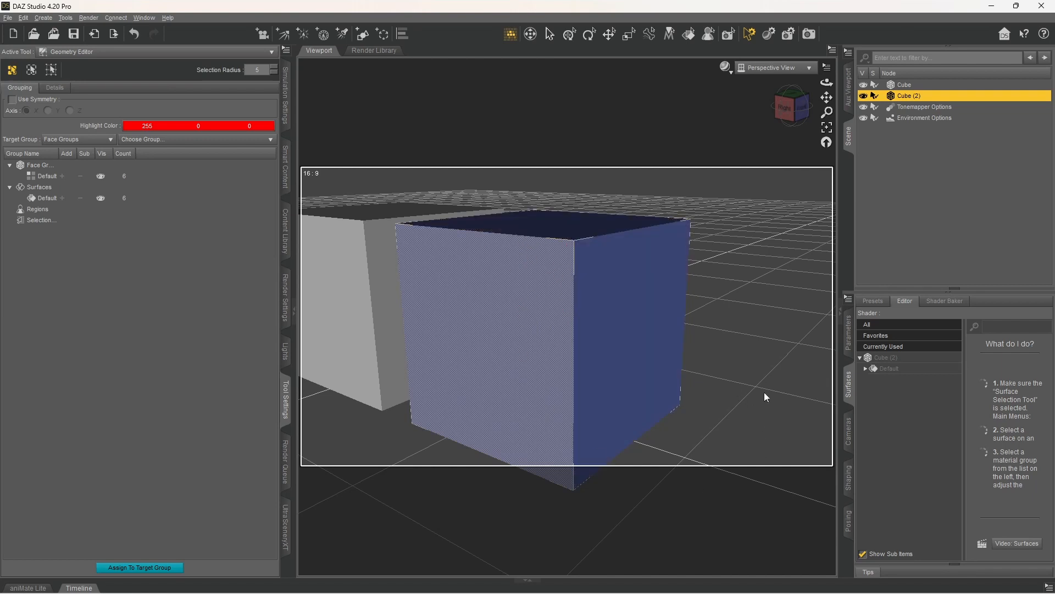
- Create a new surface named 1 from the second cube's selected front face and select that surface
right_click(497, 278)
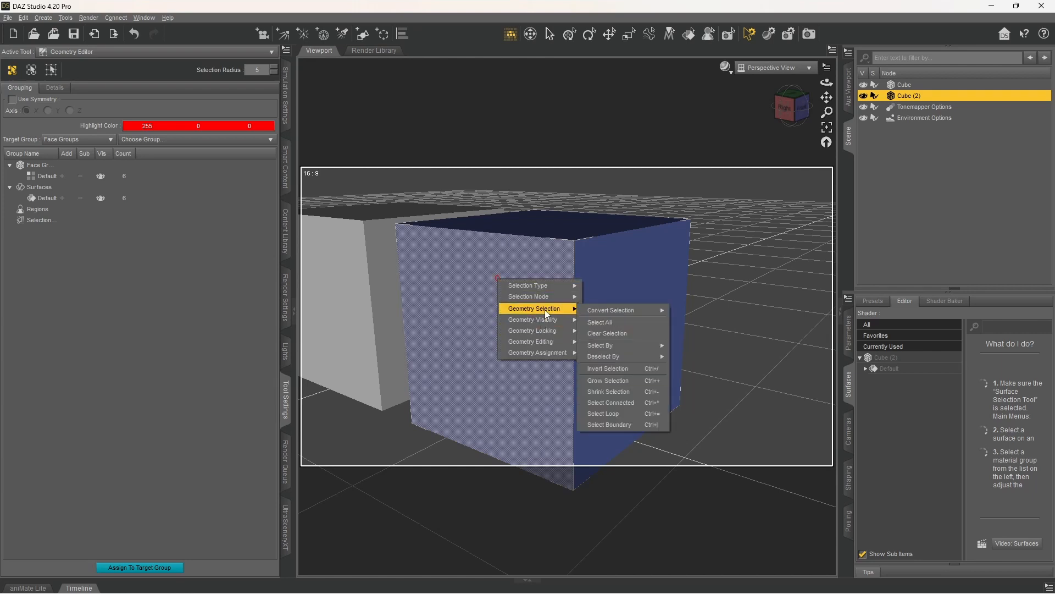
mouse_move(561, 353)
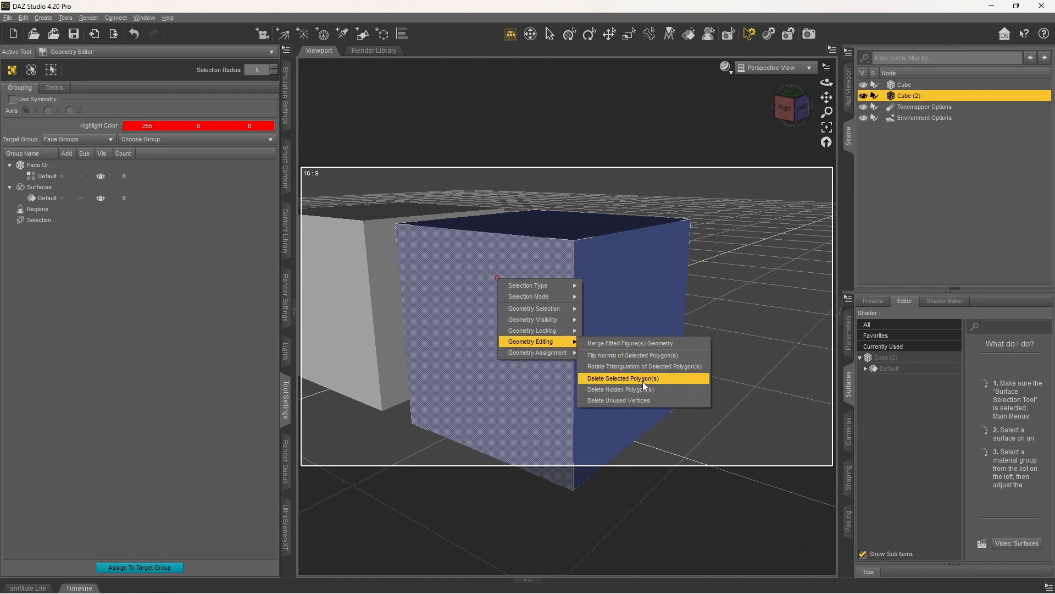
mouse_move(527, 355)
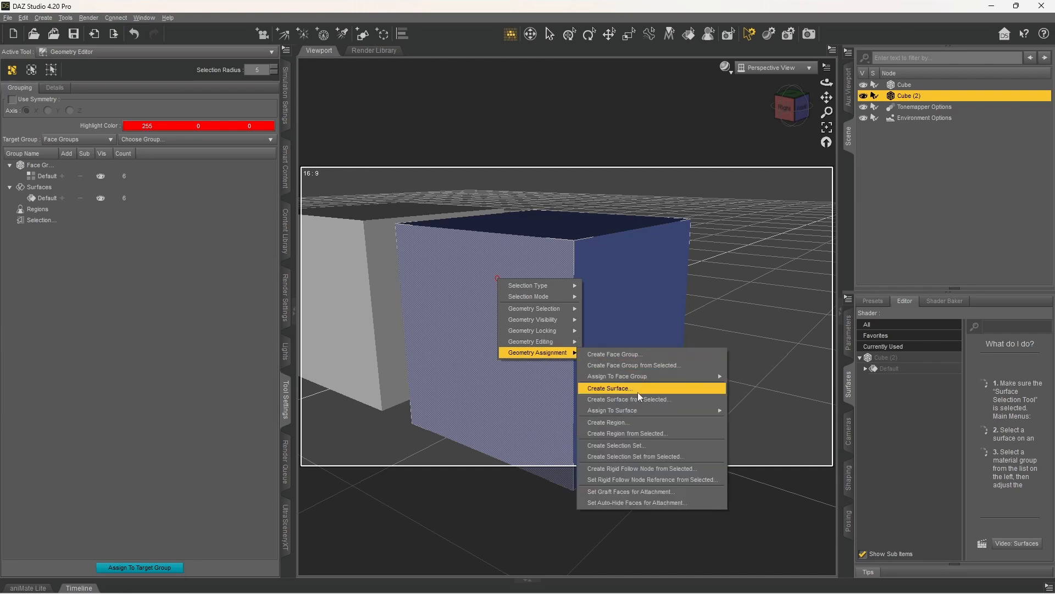
left_click(659, 400)
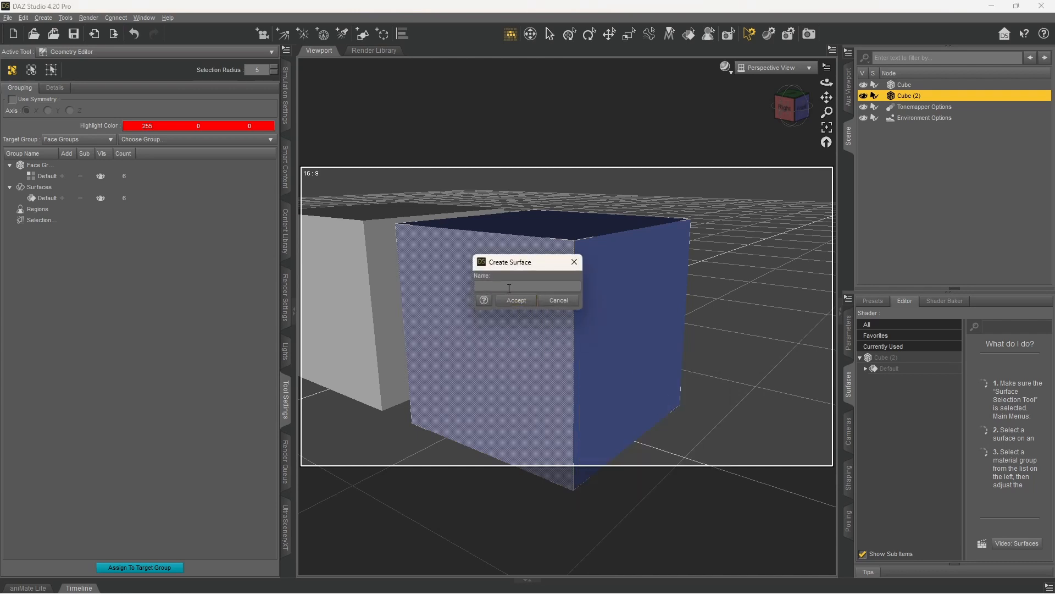
key("Return")
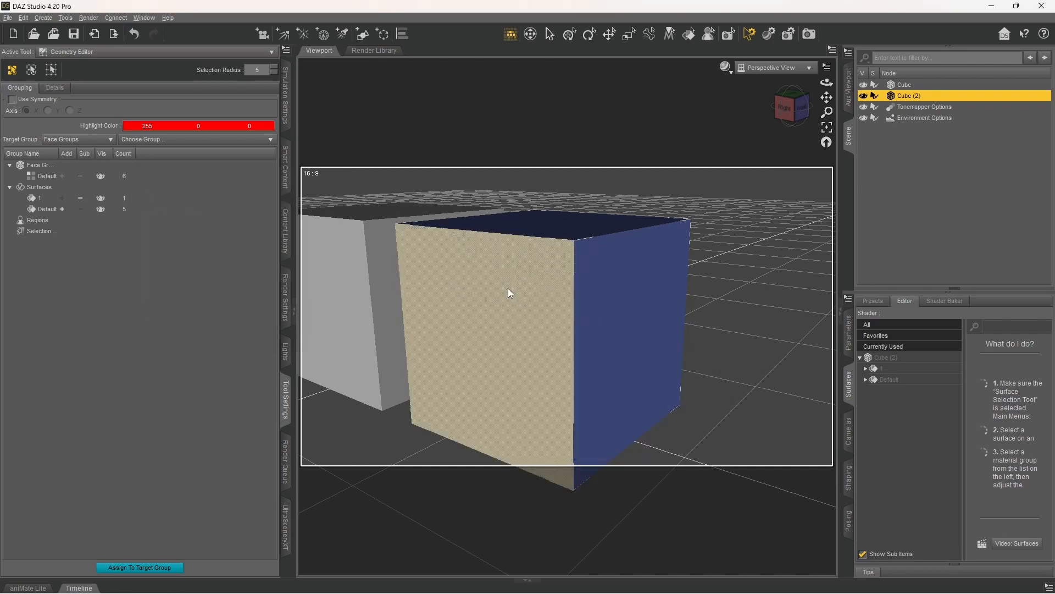
left_click(906, 370)
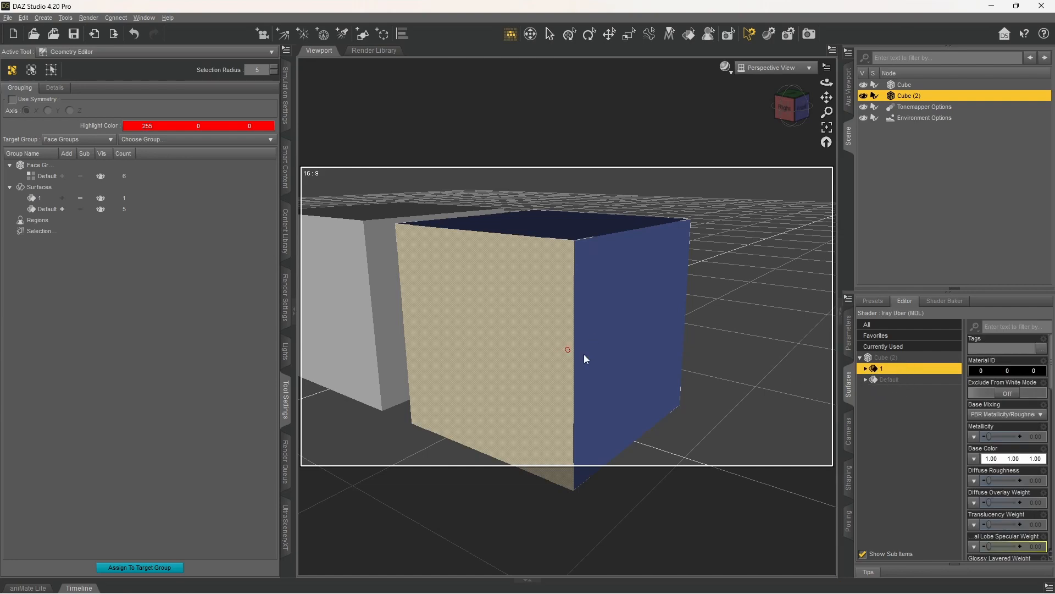
- Delete the second cube from the scene after selecting its adjacent side face
left_click(591, 309)
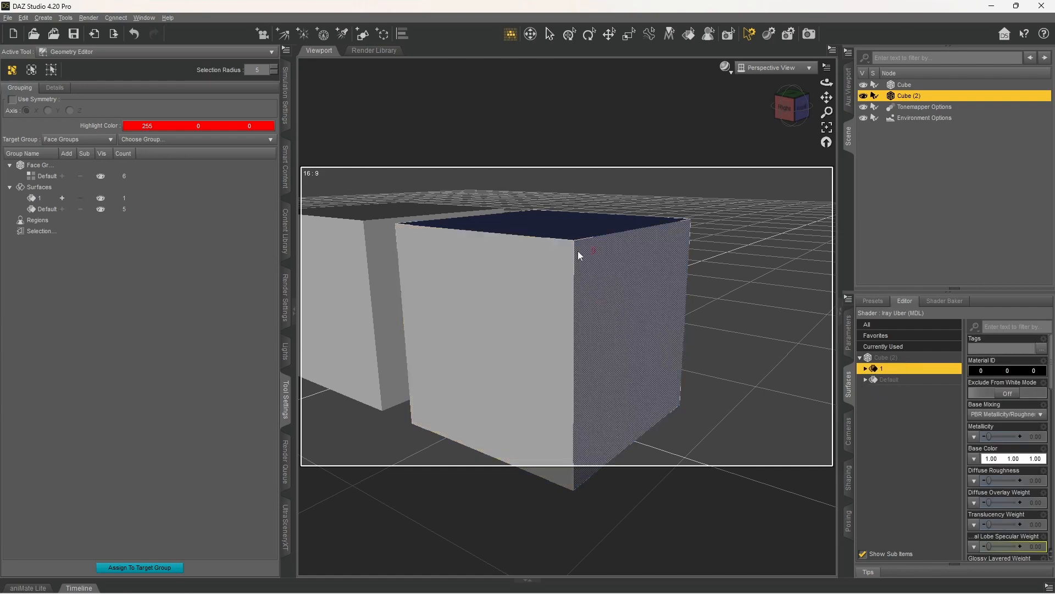
right_click(631, 252)
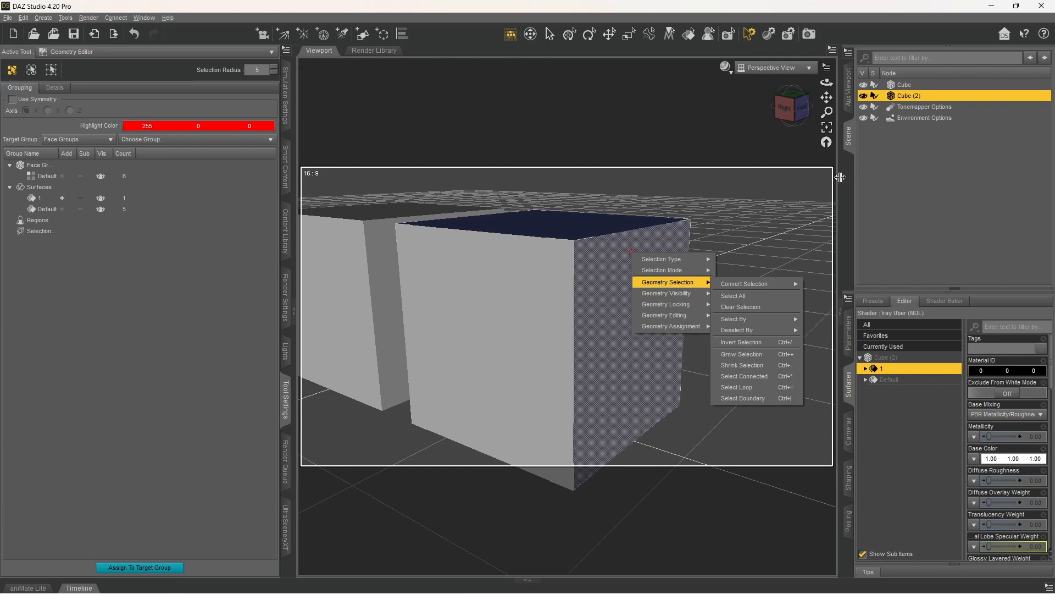
right_click(910, 95)
left_click(930, 120)
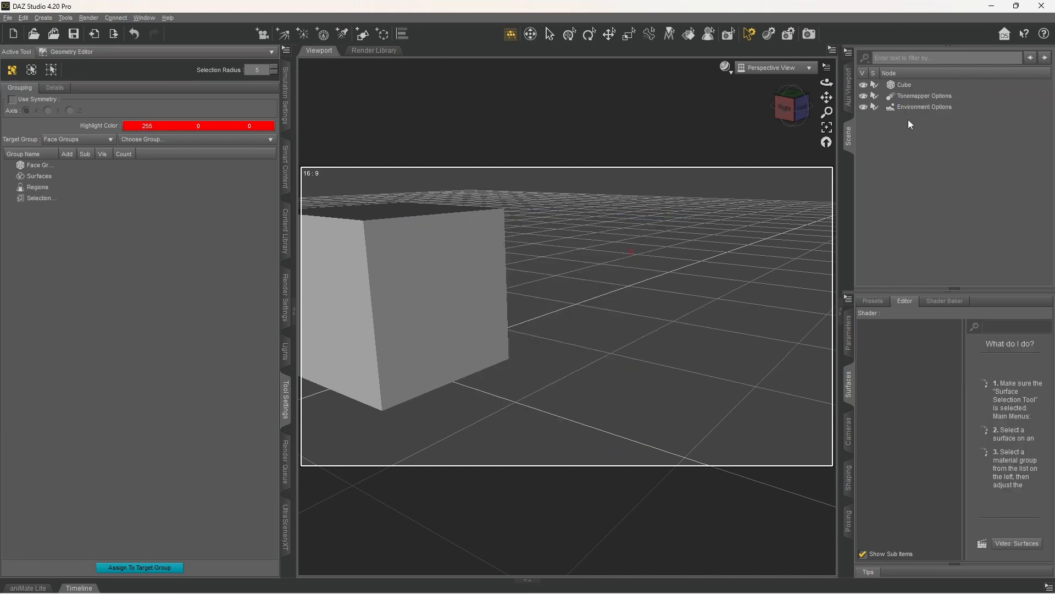
- Select the remaining cube with all its surfaces and view it from a corner that shows its blue face
left_click(532, 37)
left_click_drag(506, 236, 578, 238)
right_click_drag(506, 245, 638, 253)
scroll(506, 245, "down", 3)
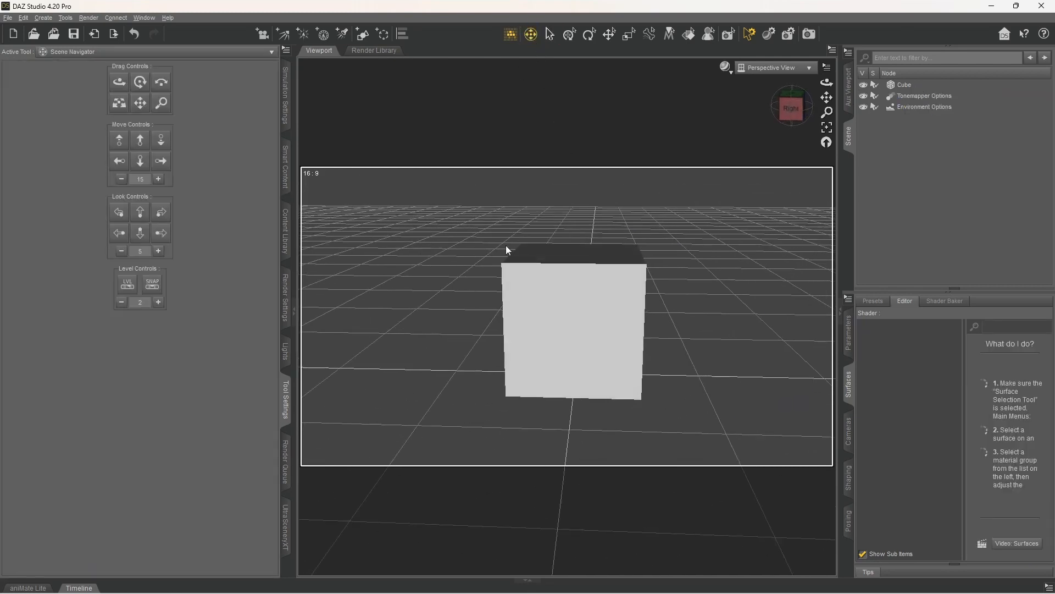
left_click(542, 279)
left_click(891, 358)
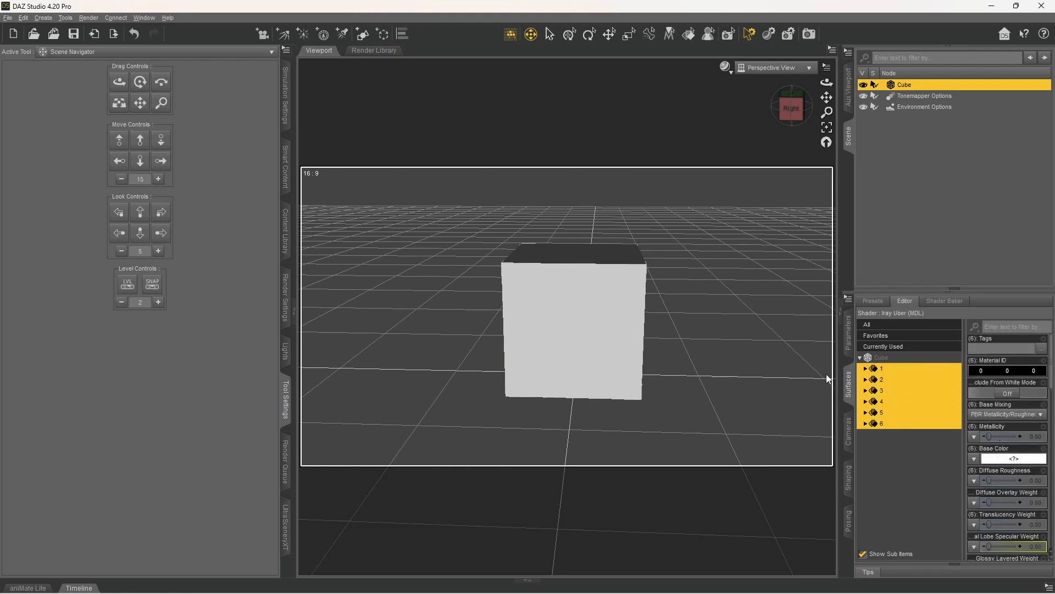
left_click_drag(626, 249, 560, 261)
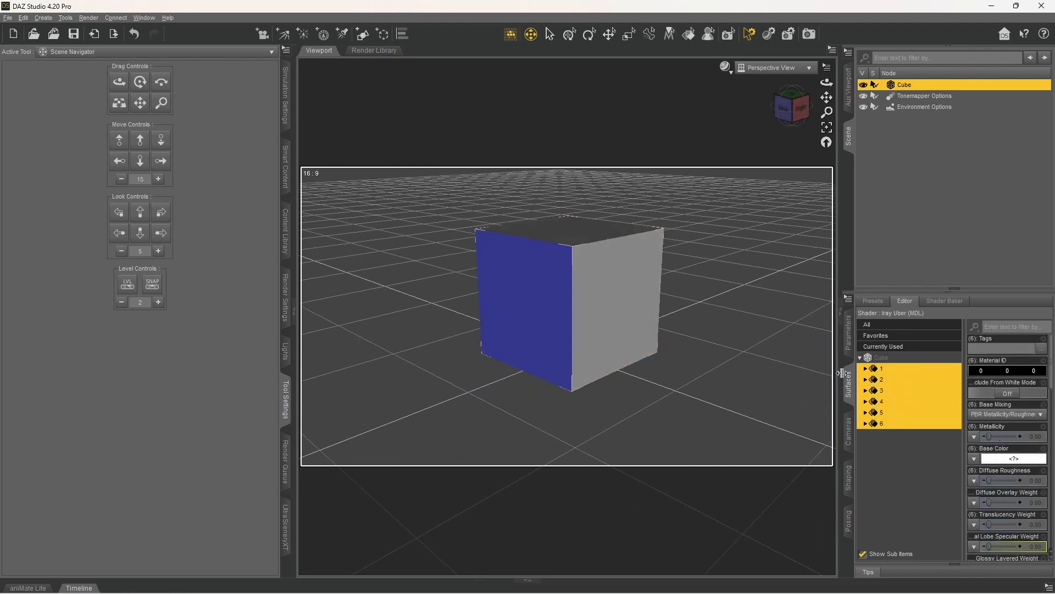
- Copy the material of the cube's surface 1 and paste it onto the blue surface 4
left_click(689, 34)
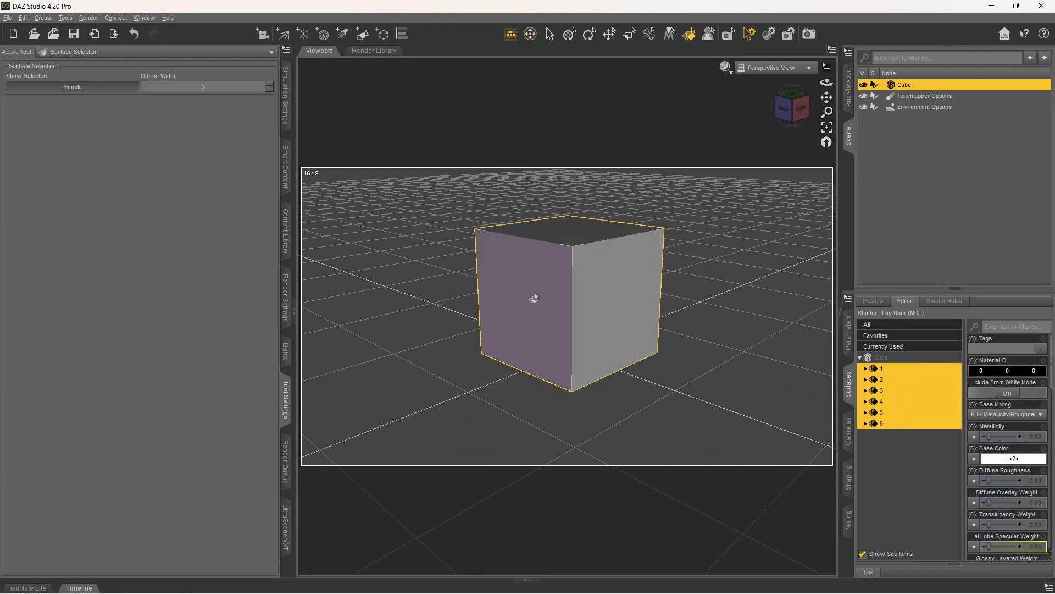
left_click(622, 306)
left_click(901, 369)
right_click(902, 370)
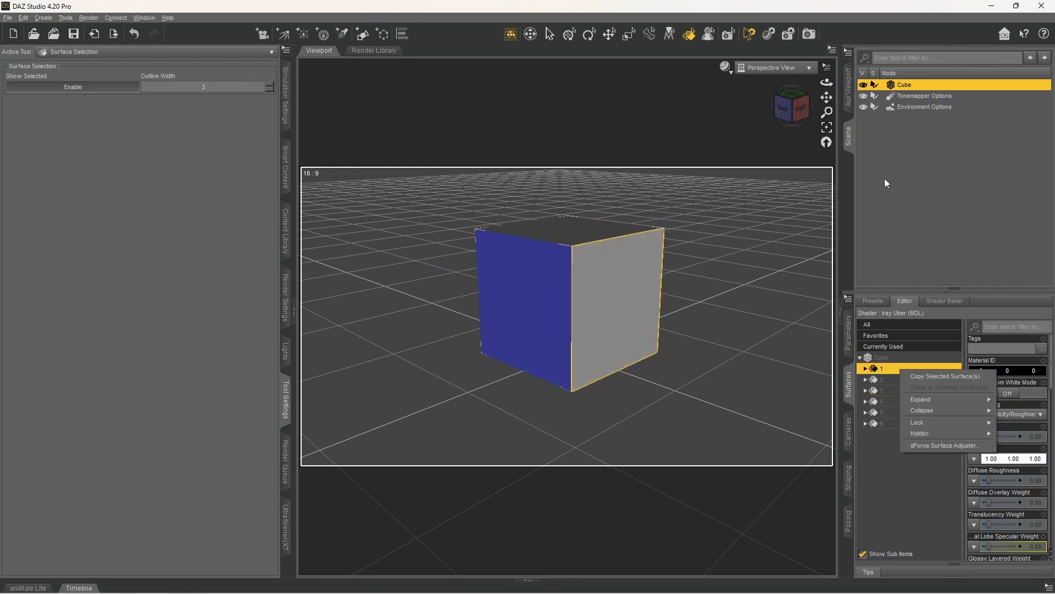
left_click(924, 378)
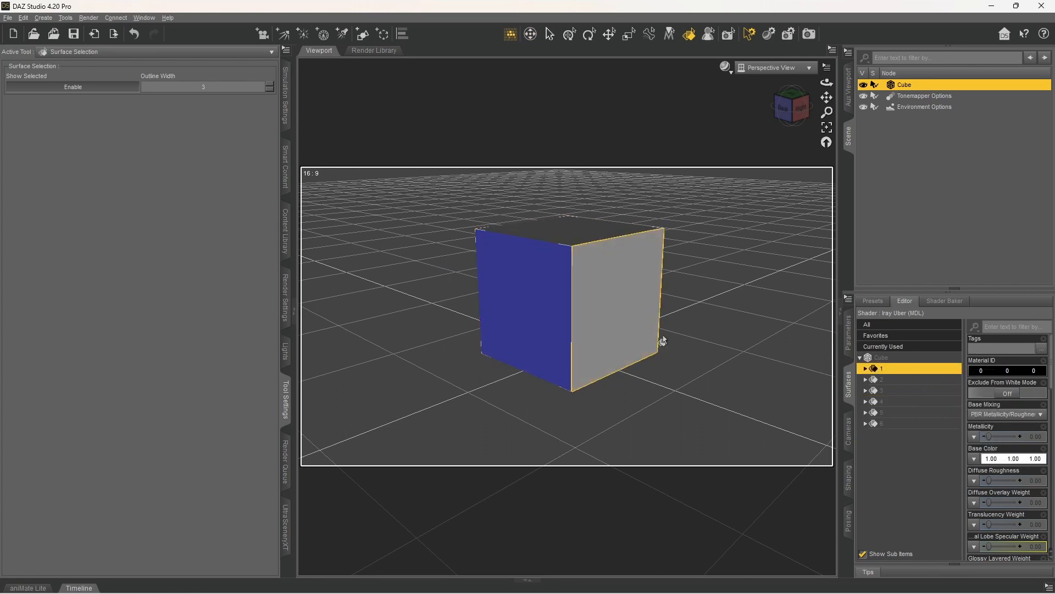
left_click(528, 278)
right_click(530, 274)
right_click(886, 403)
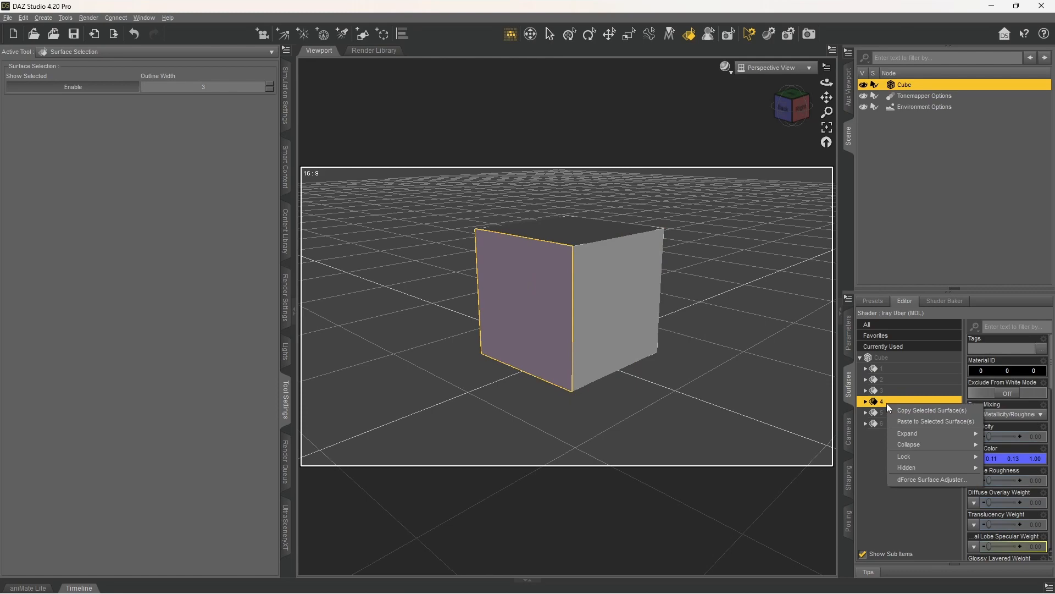
left_click(914, 422)
- Set the viewport draw style to NVIDIA Iray and view the whole cube from slightly above
left_click(530, 35)
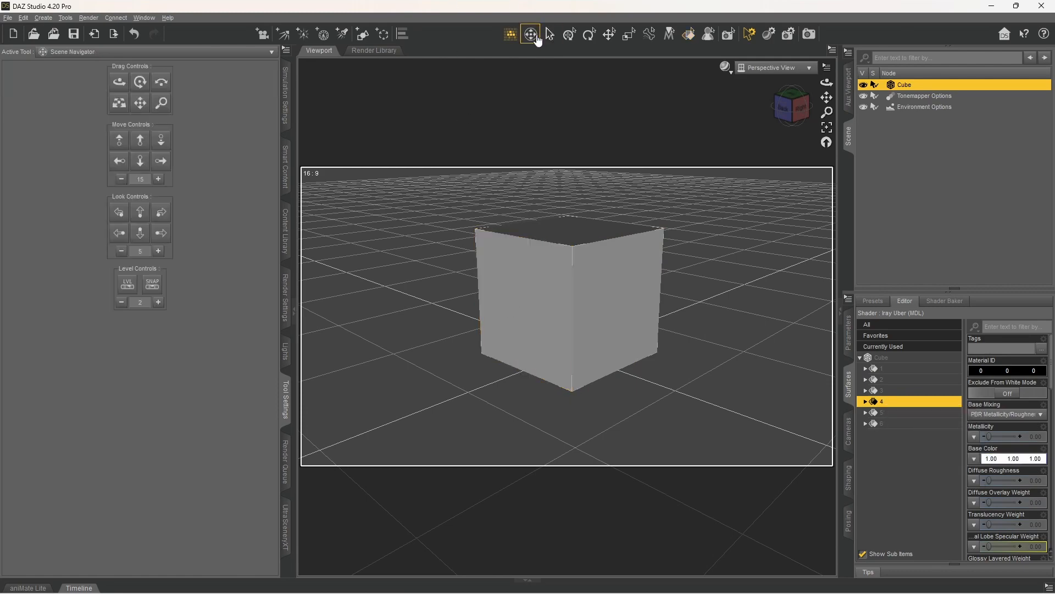
left_click(725, 67)
left_click(723, 213)
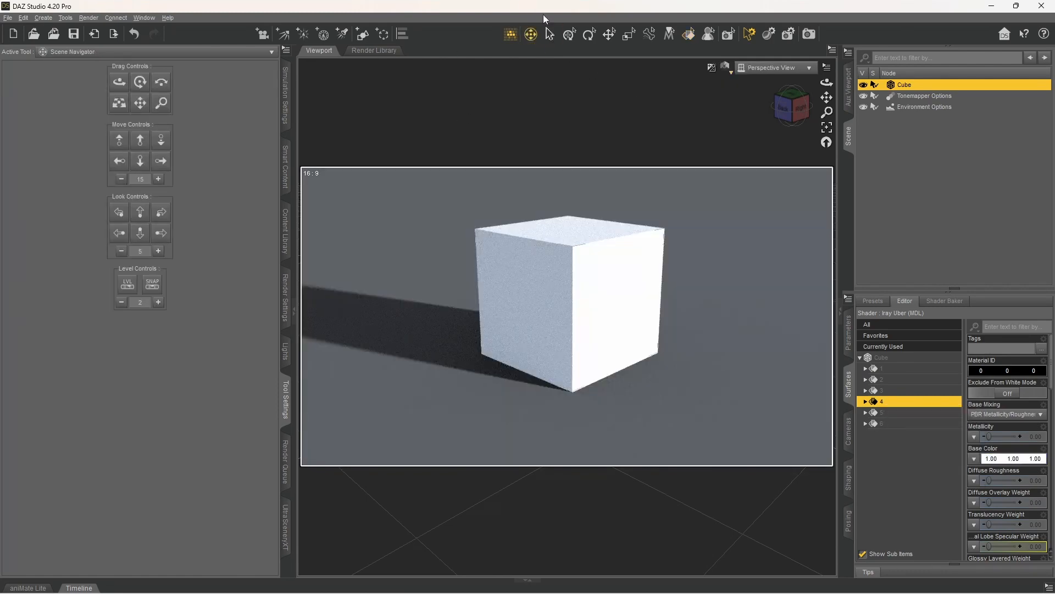
mouse_move(594, 218)
left_mouse_down()
mouse_move(584, 241)
mouse_move(577, 219)
left_mouse_up()
scroll(567, 316, "down", 6)
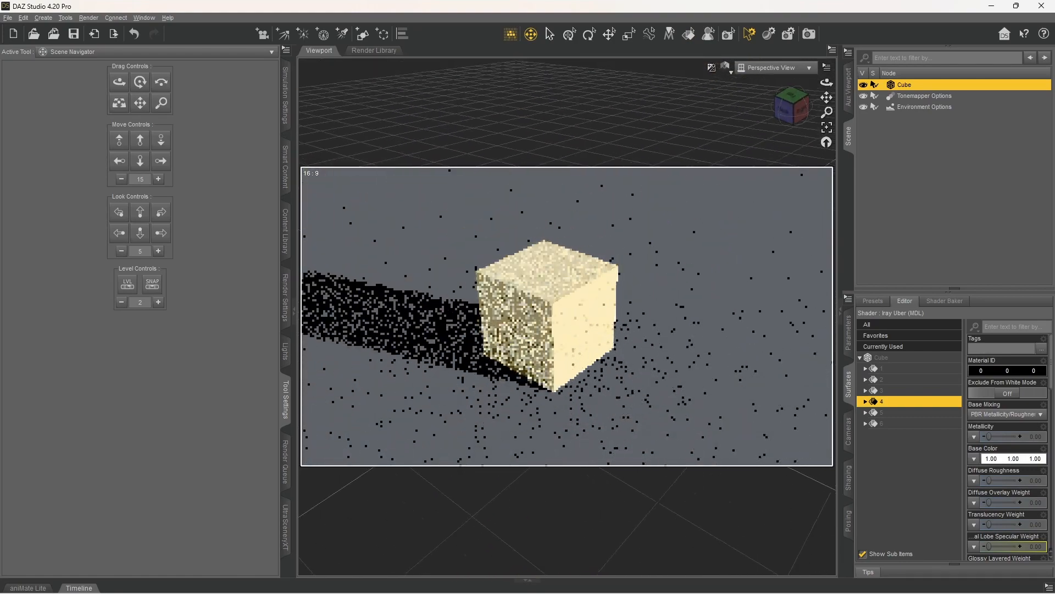
mouse_move(567, 316)
left_mouse_down()
mouse_move(610, 308)
mouse_move(693, 319)
mouse_move(561, 308)
left_mouse_up()
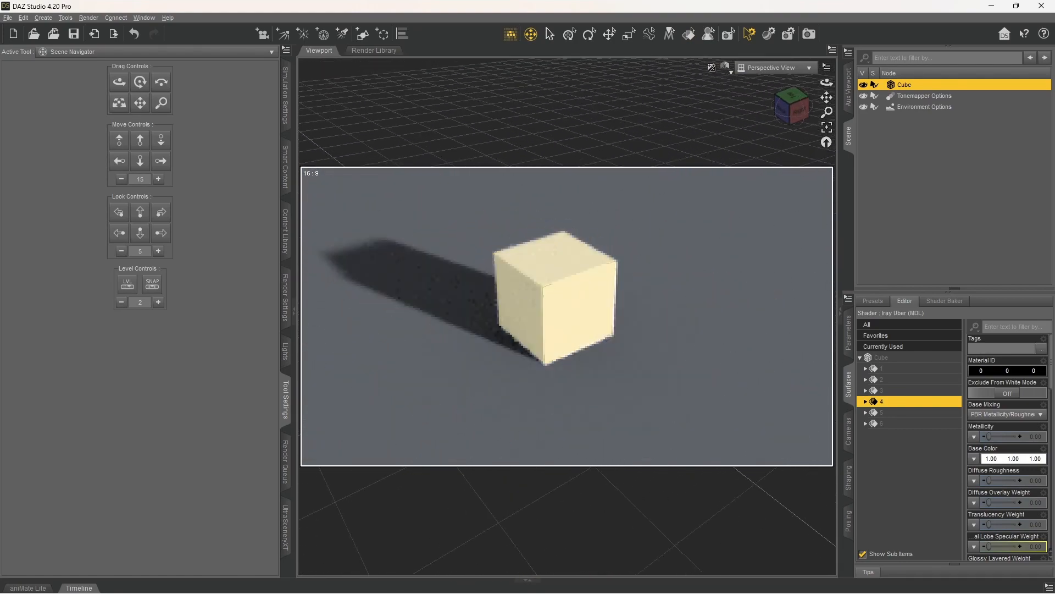
- Set the cube's Y Scale to 250% using the Node Selection tool
left_click(724, 66)
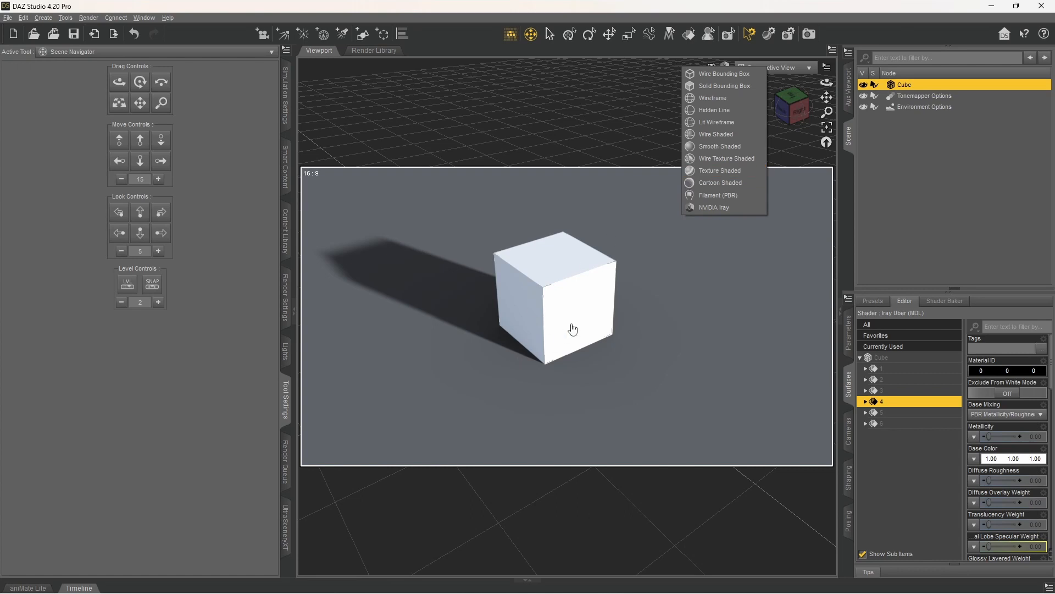
left_click(692, 35)
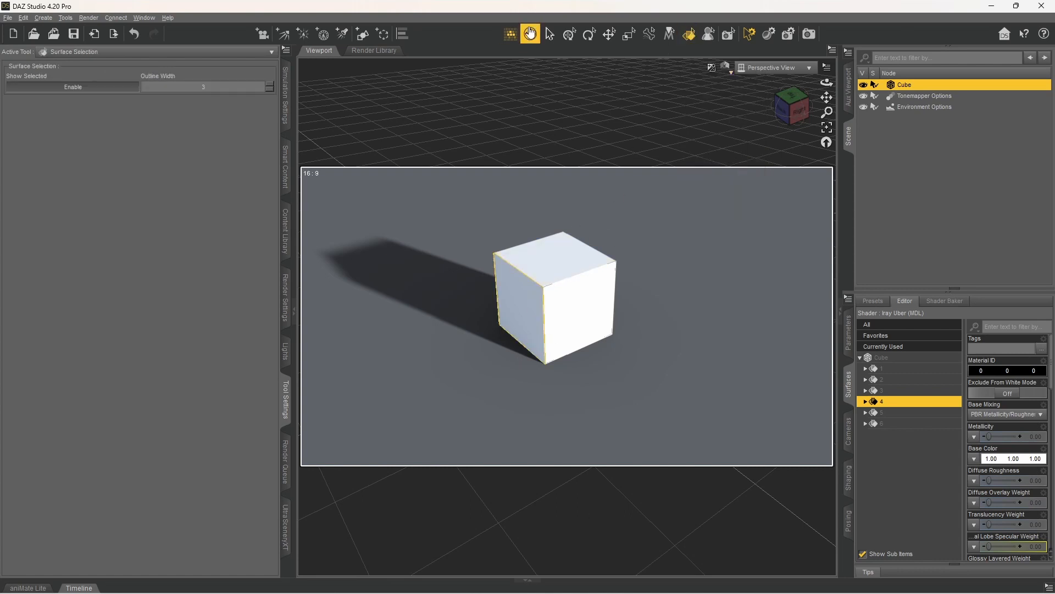
left_click(550, 35)
left_click(555, 328)
left_click(849, 332)
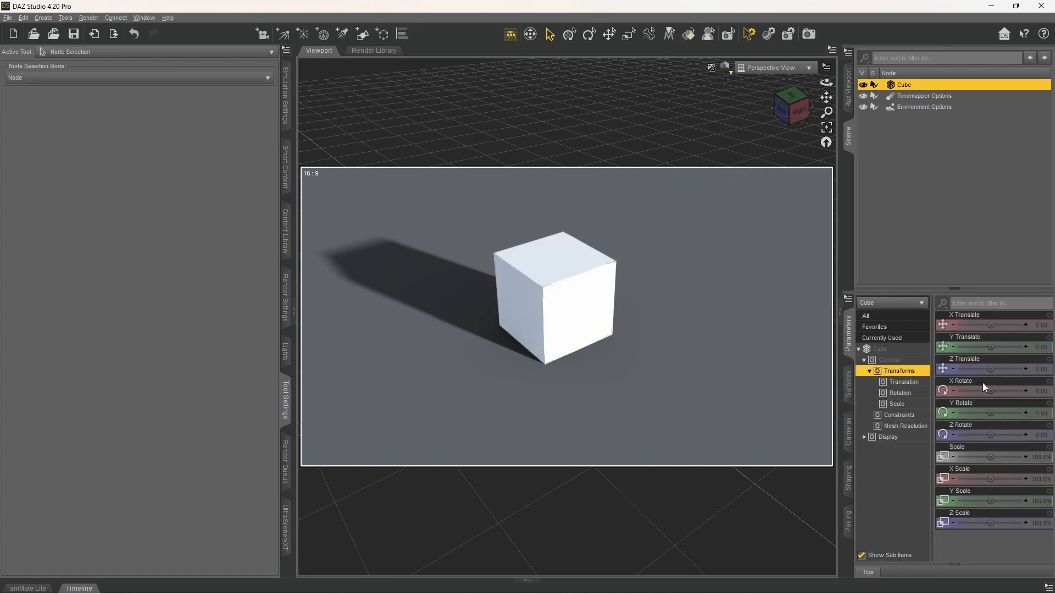
left_click(1043, 500)
type("250")
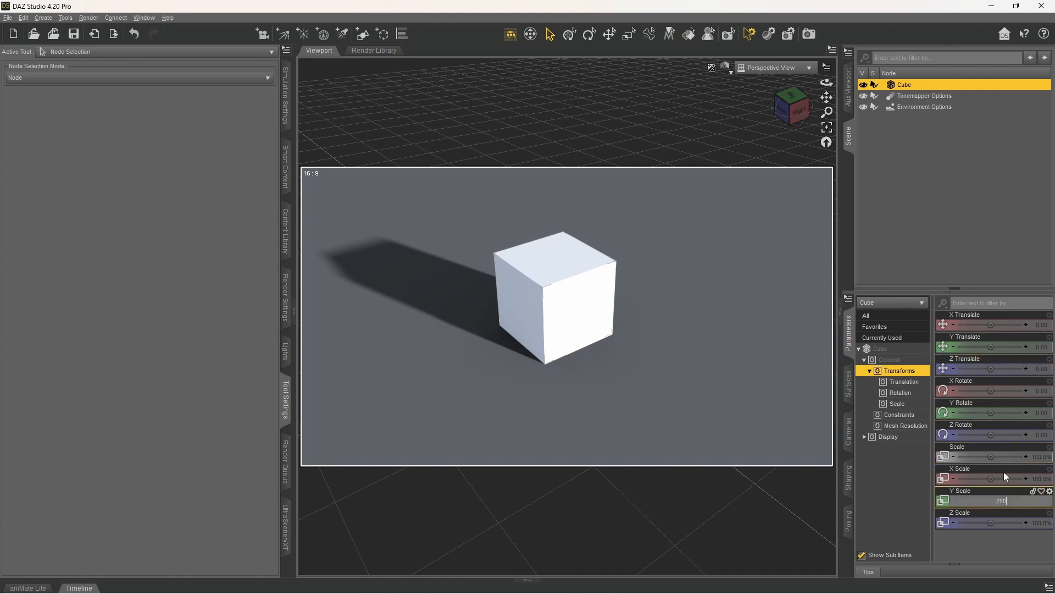
key("Return")
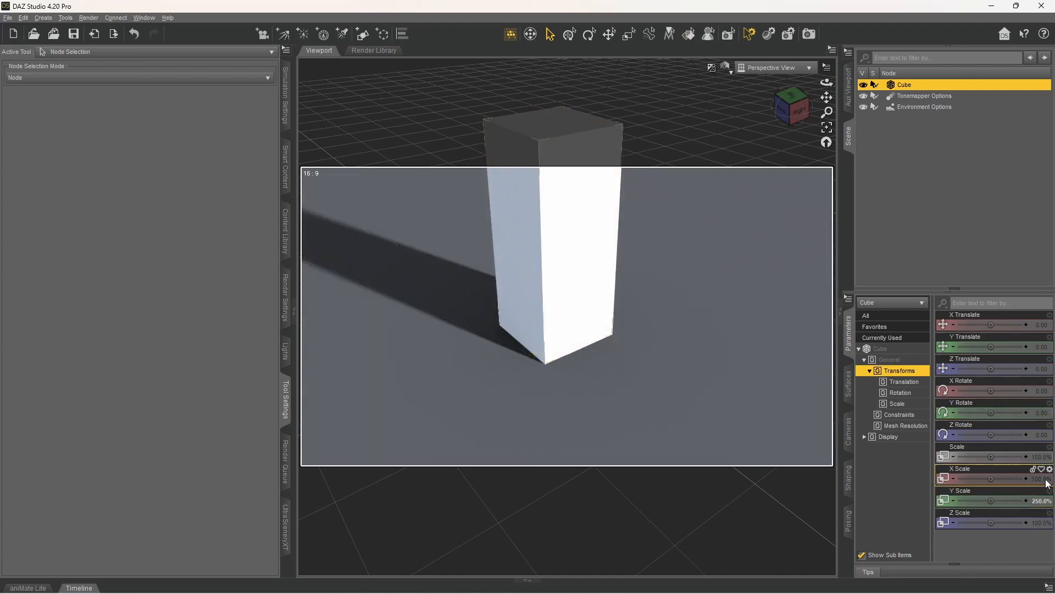
- Set the cube's X Scale to 20% and its Z Scale to 200%, forming a wall-like slab
left_click(1042, 523)
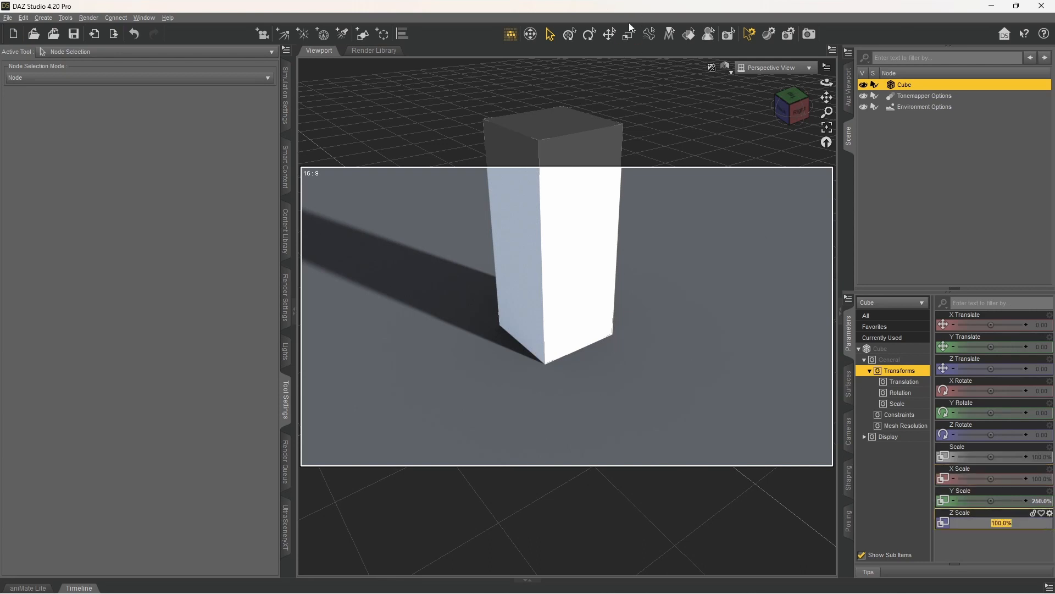
left_click(609, 34)
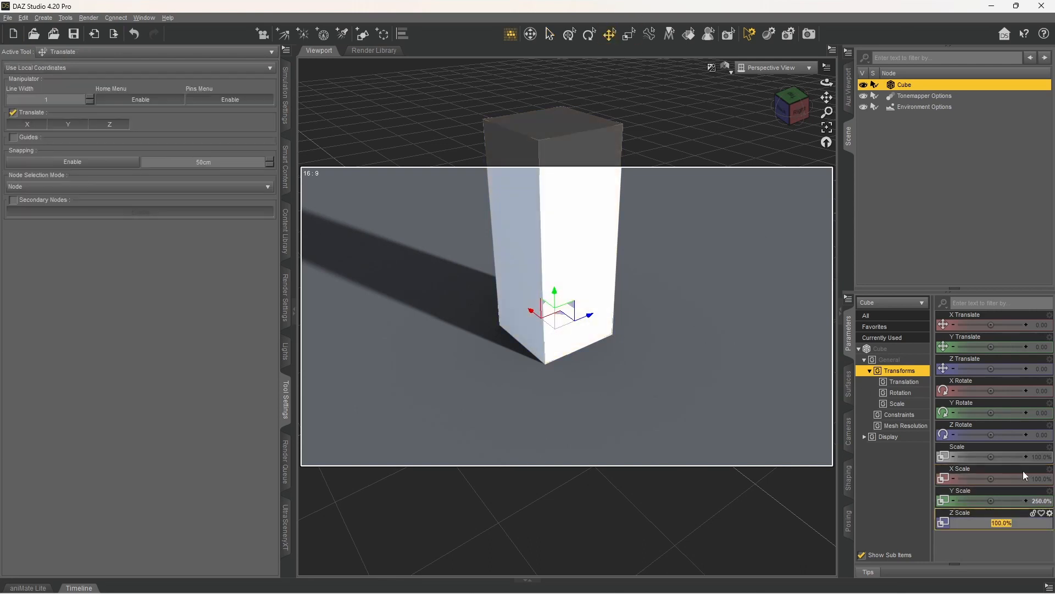
left_click(1041, 480)
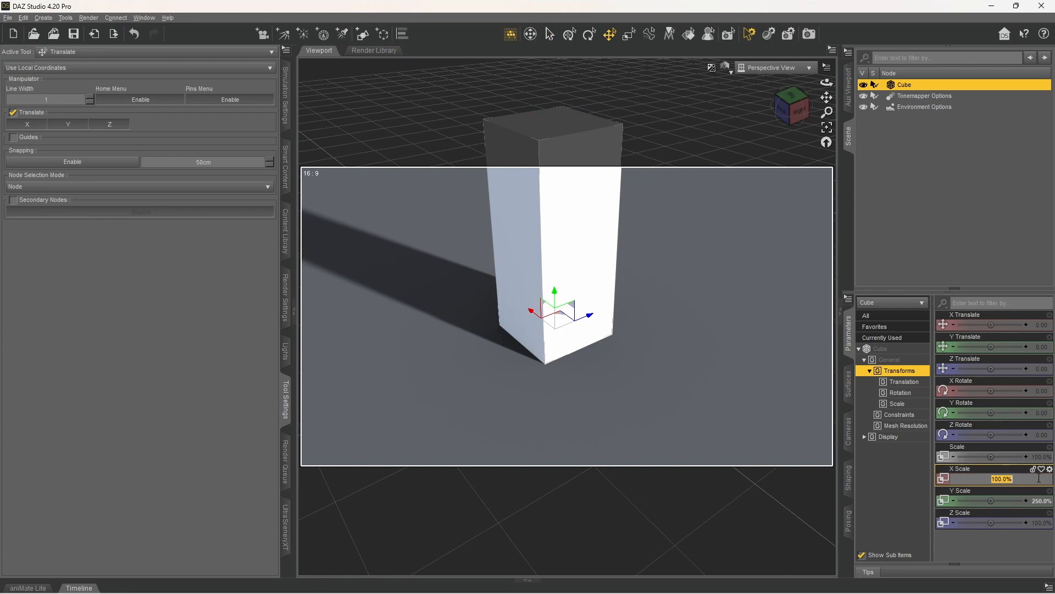
type("20")
key("Return")
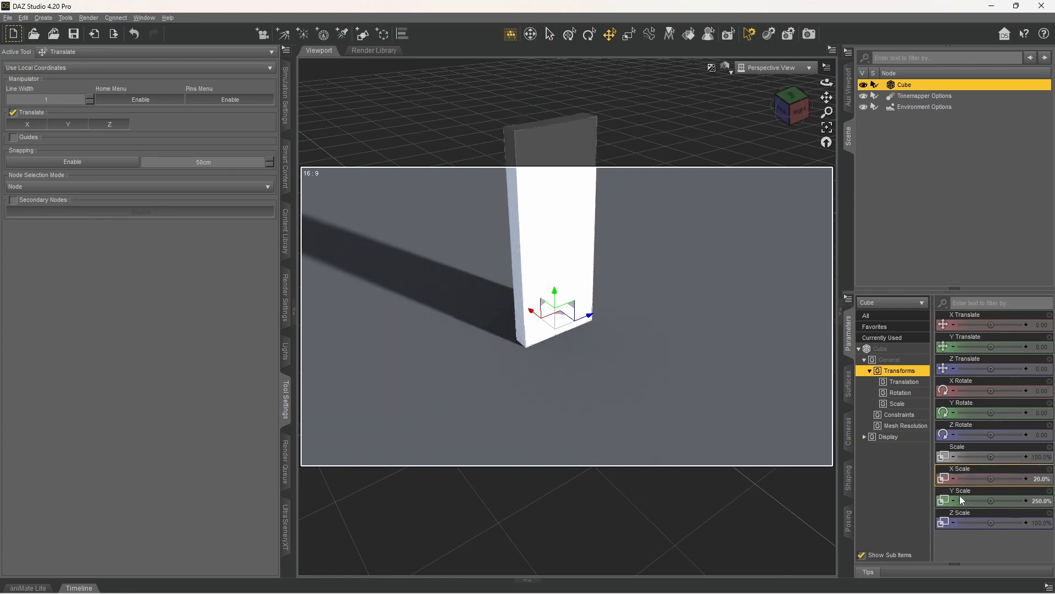
left_click(1040, 522)
type("200")
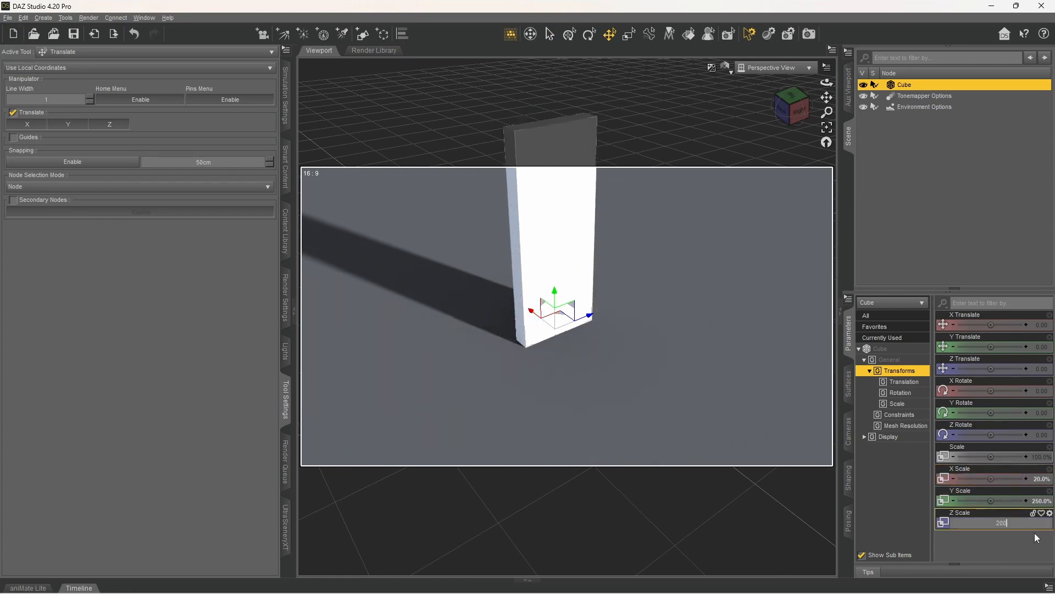
key("Return")
- Select the slab's large front face, surface 1, with the Surface Selection tool and set its Base Color to light green (RGB 114, 255, 83)
left_click(531, 34)
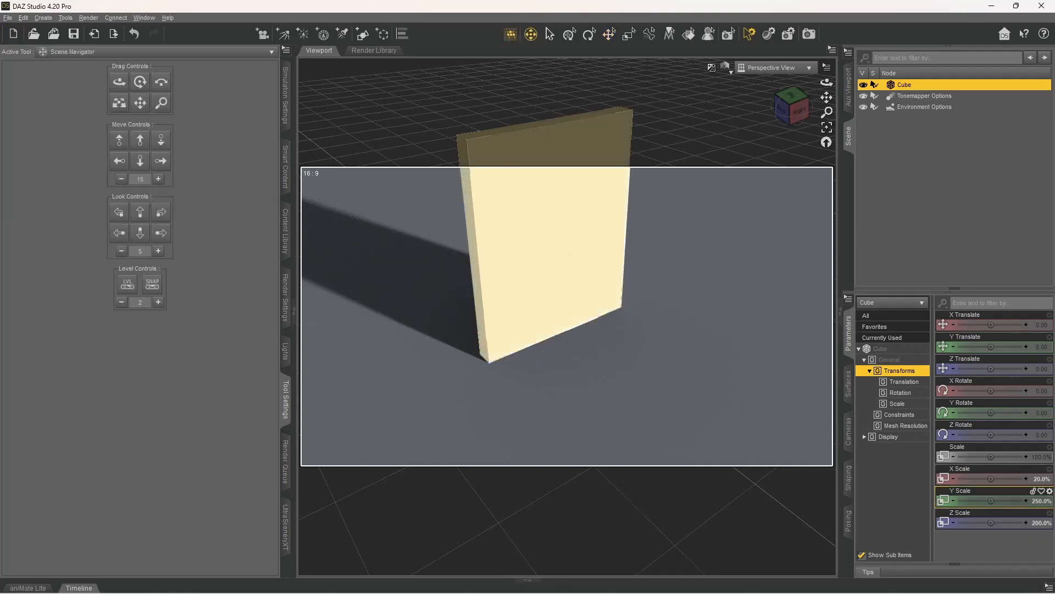
left_click(712, 68)
left_click(689, 34)
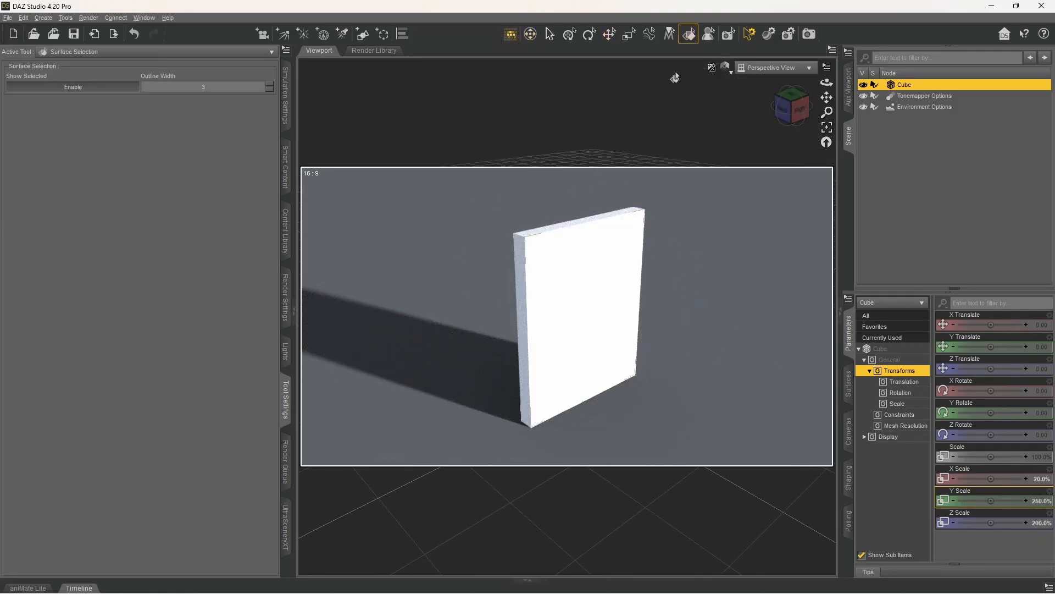
left_click(632, 303)
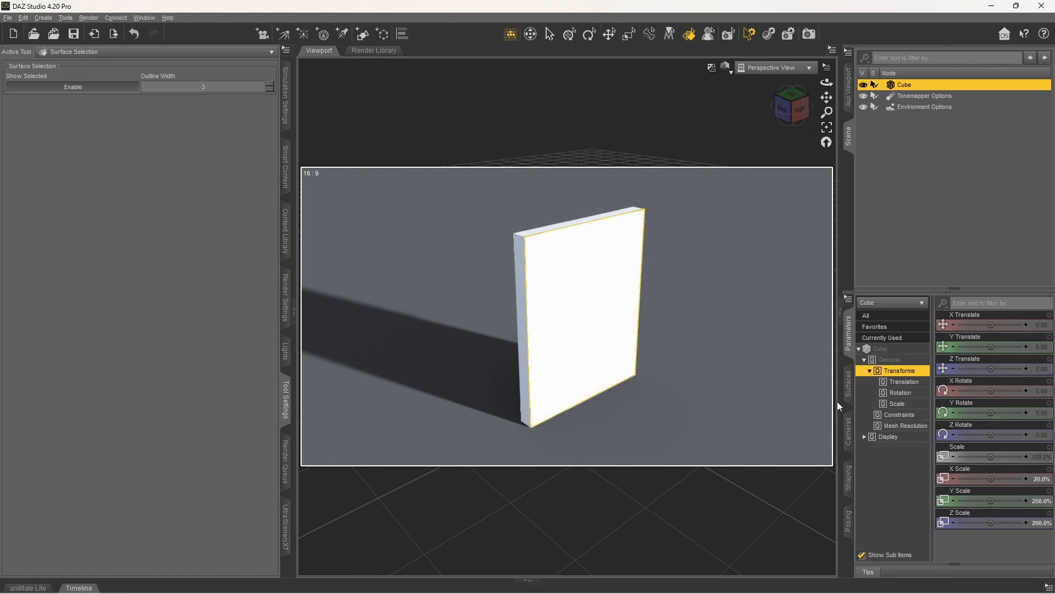
left_click(848, 385)
left_click(1002, 460)
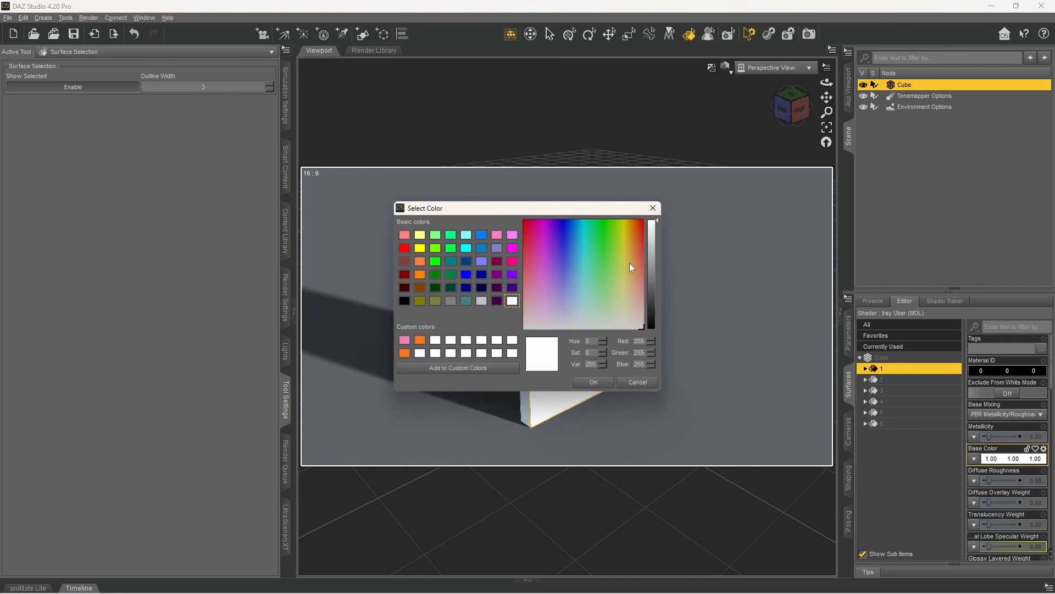
left_click_drag(616, 300, 606, 255)
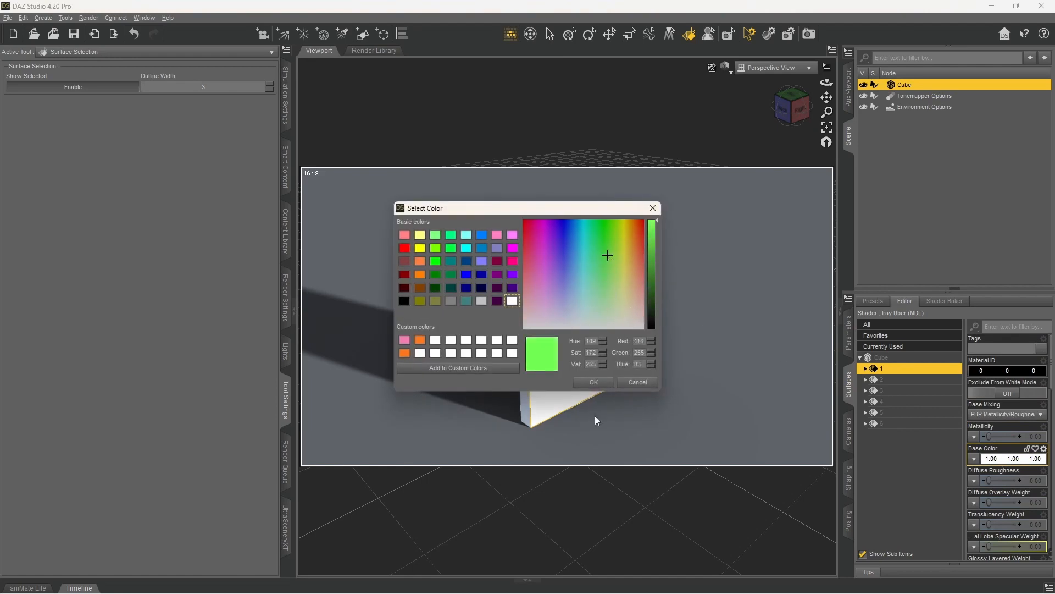
left_click(594, 382)
- Select the slab's opposite large face, surface 3, and set its Base Color to light blue (RGB 121, 121, 255)
left_click(530, 34)
left_click_drag(592, 329, 634, 308)
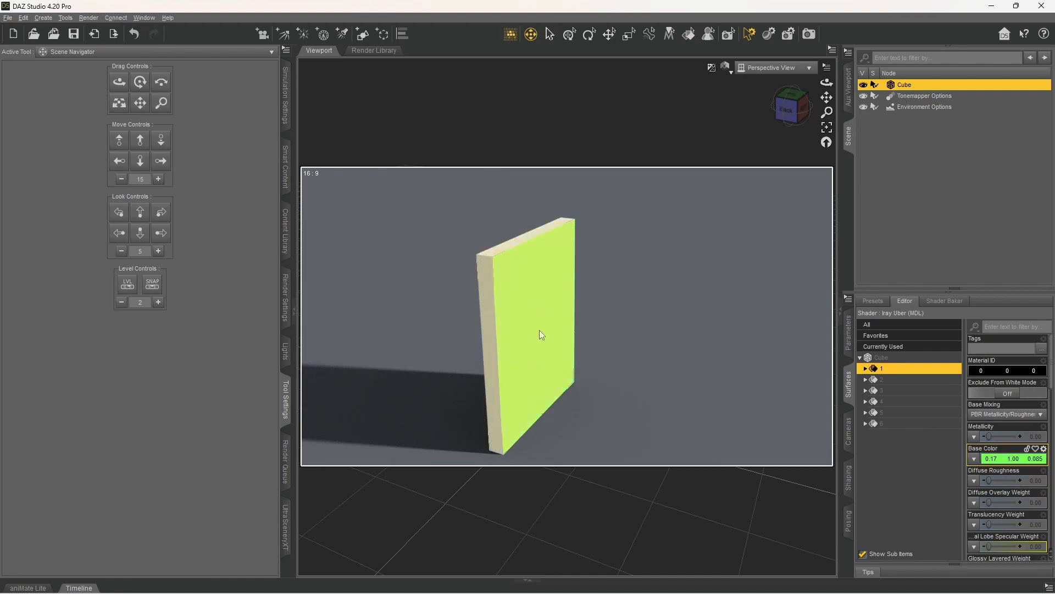
left_click_drag(539, 330, 645, 319)
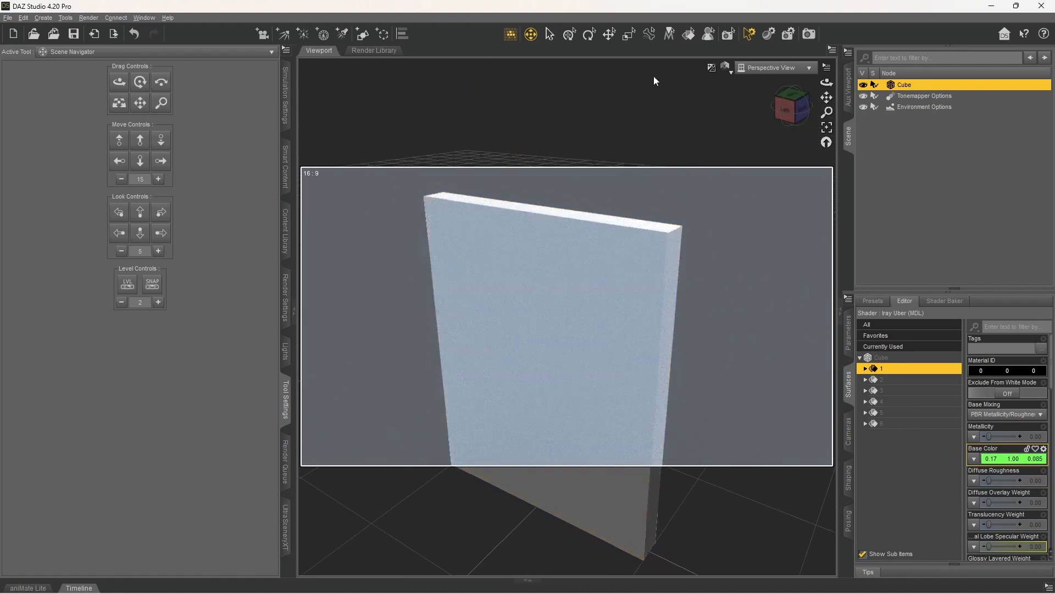
left_click(689, 36)
left_click(584, 271)
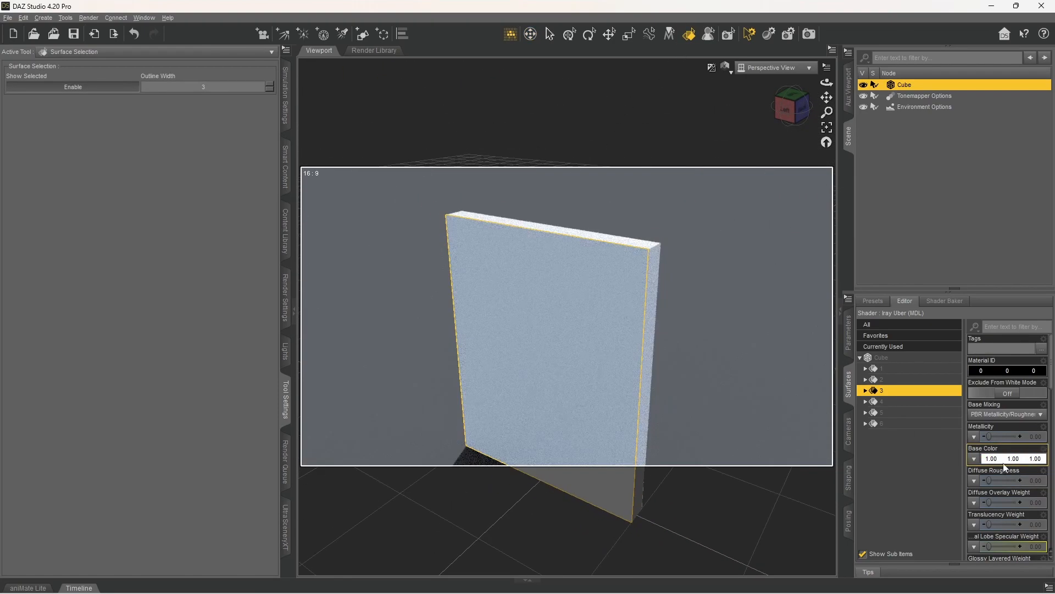
left_click(1003, 465)
left_click(564, 271)
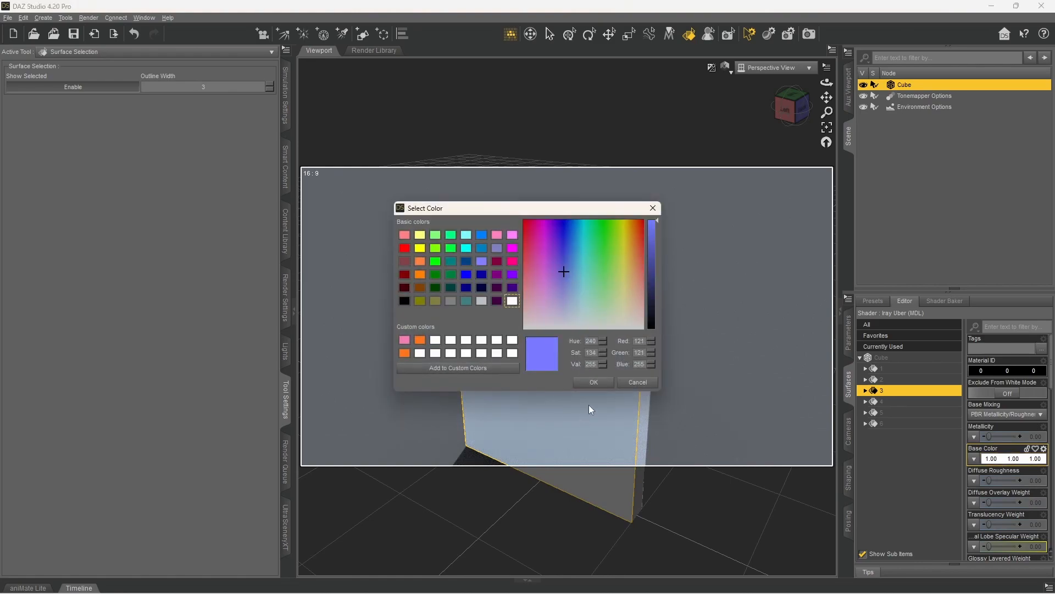
left_click(593, 382)
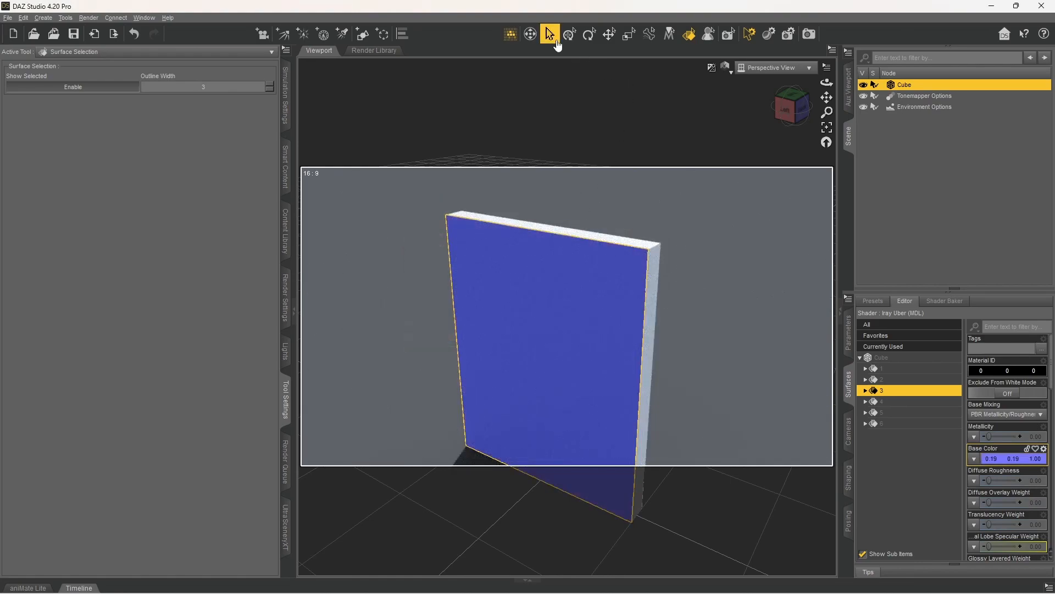
- Return the view to the slab's green side and set the viewport draw style to Texture Shaded
left_click(530, 34)
scroll(623, 219, "down", 3)
mouse_move(622, 219)
left_mouse_down()
mouse_move(462, 220)
mouse_move(698, 225)
mouse_move(625, 226)
left_mouse_up()
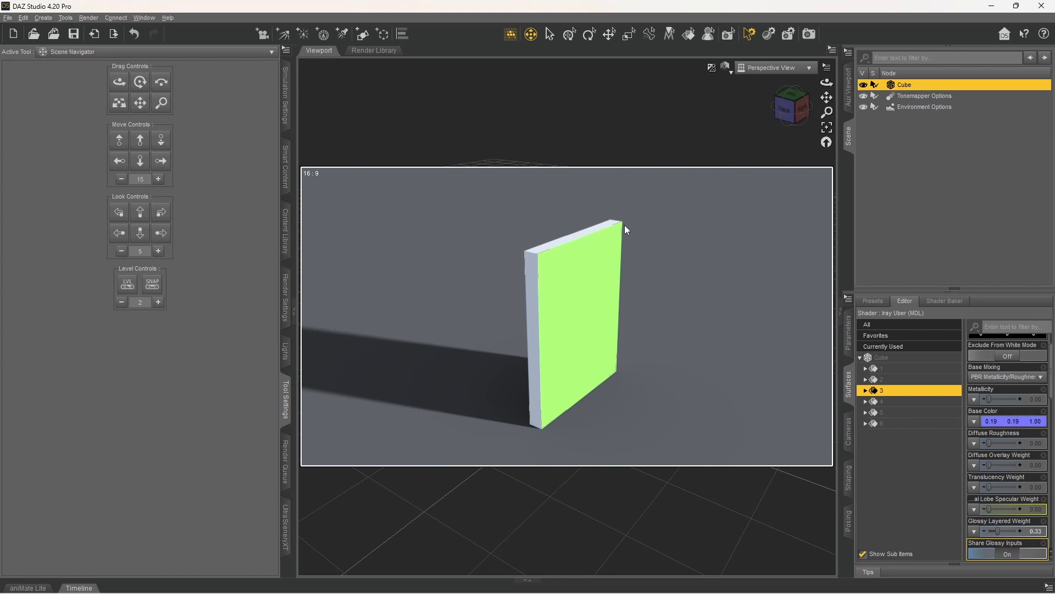
left_click(726, 66)
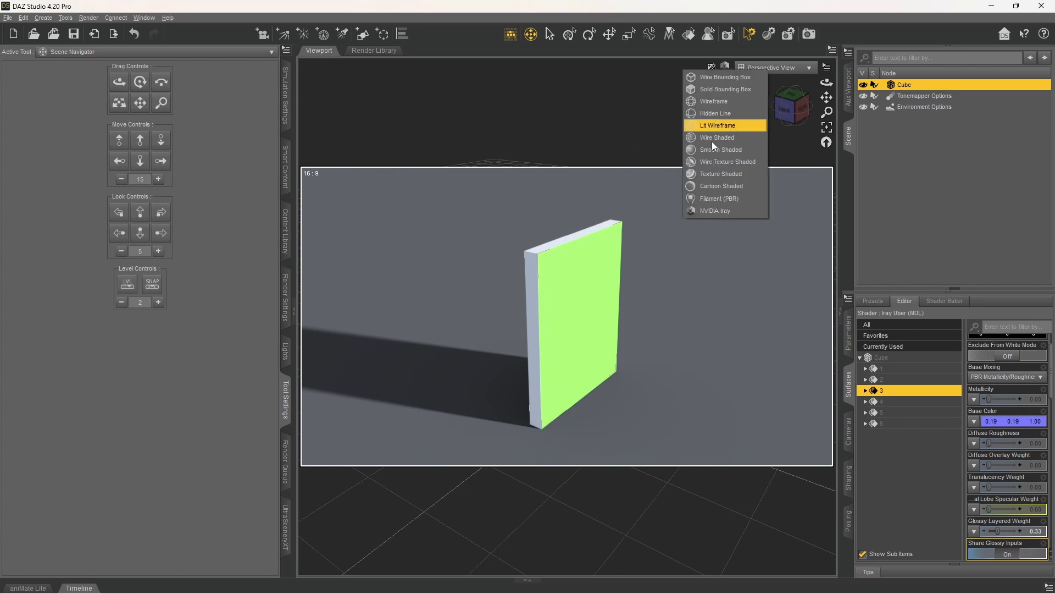
left_click(713, 174)
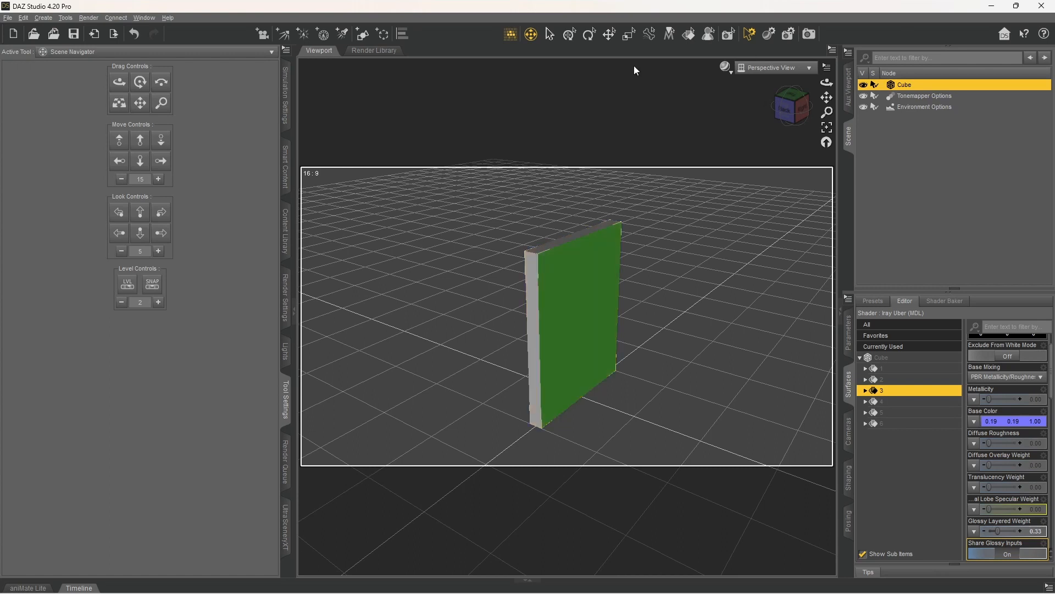
- Create a second cube primitive at the world center with a size of 1 m and 1 division
left_click(383, 34)
left_click(584, 314)
left_click(362, 34)
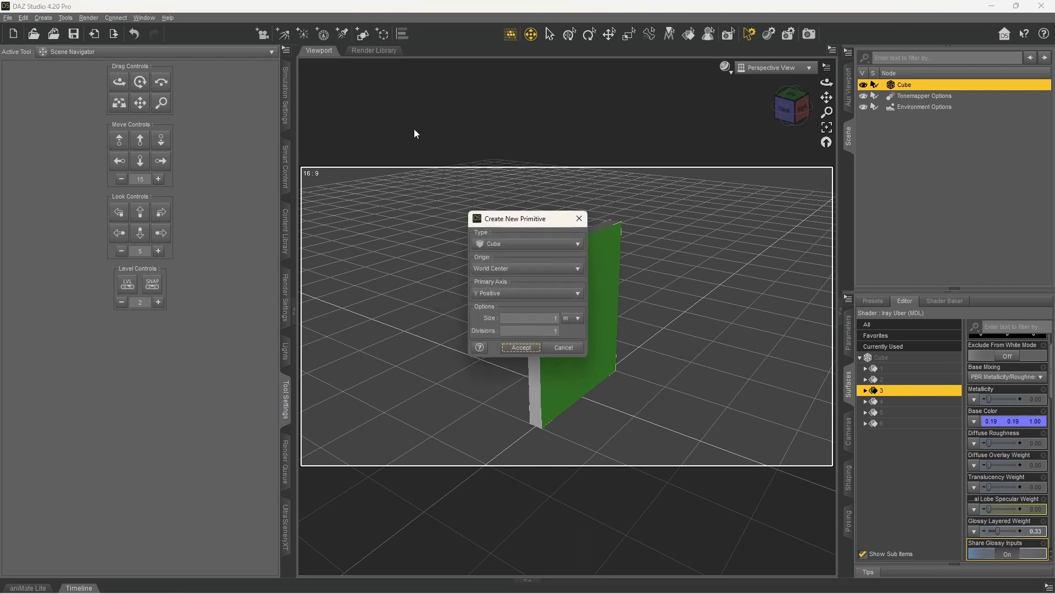
left_click(520, 348)
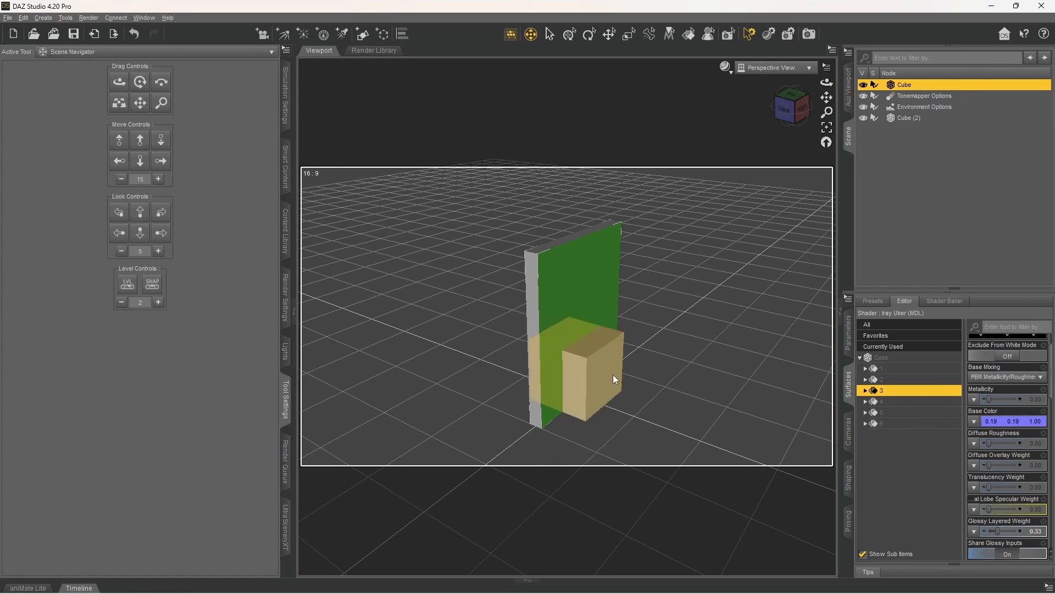
- Copy the parameters of the coloured slab, Cube, from its top-level parameter group
left_click(589, 301)
left_click(881, 359)
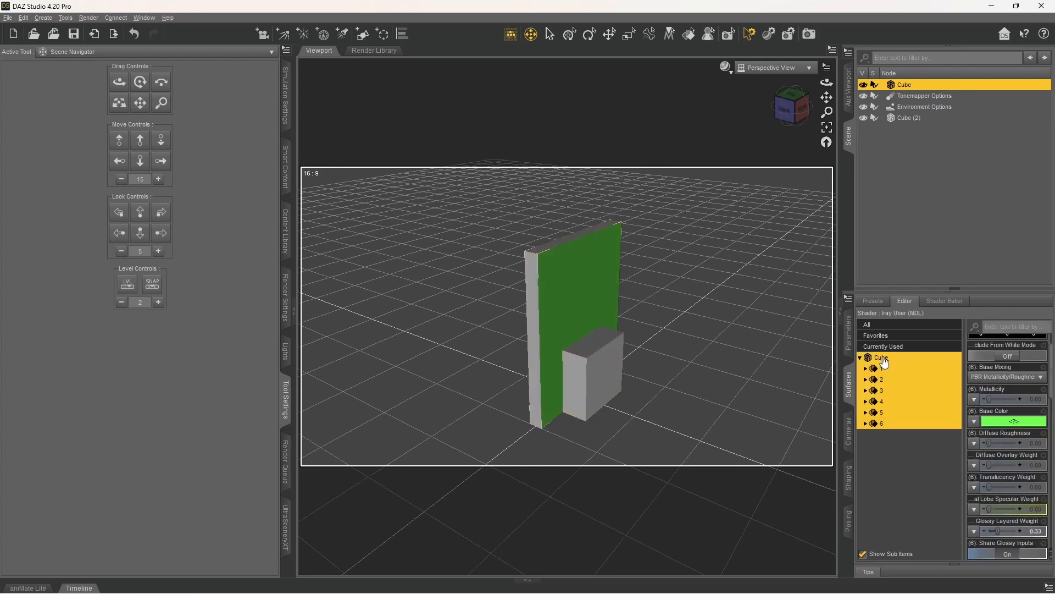
left_click(846, 351)
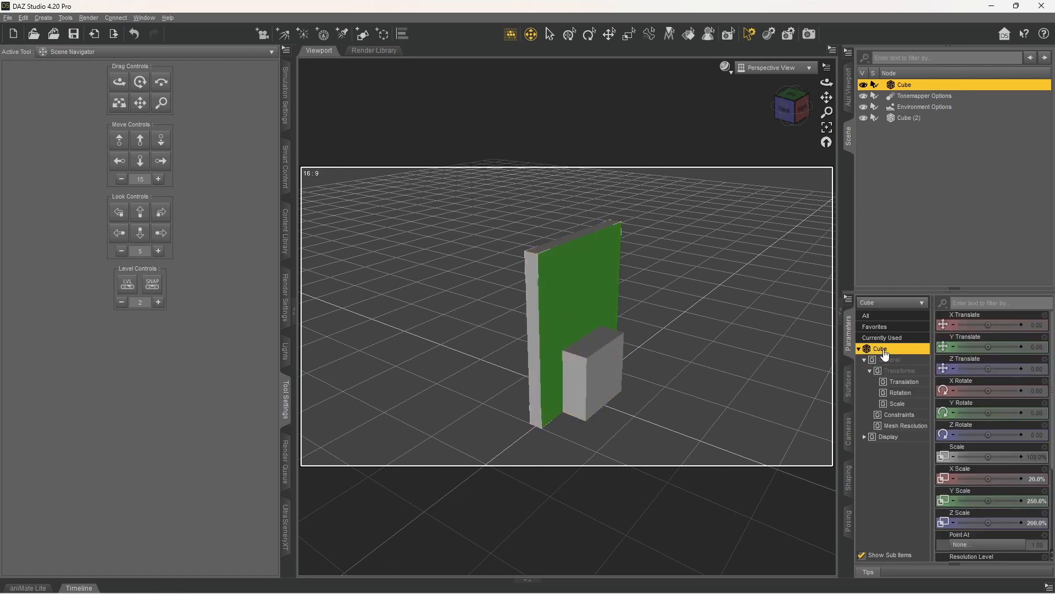
right_click(883, 350)
mouse_move(924, 380)
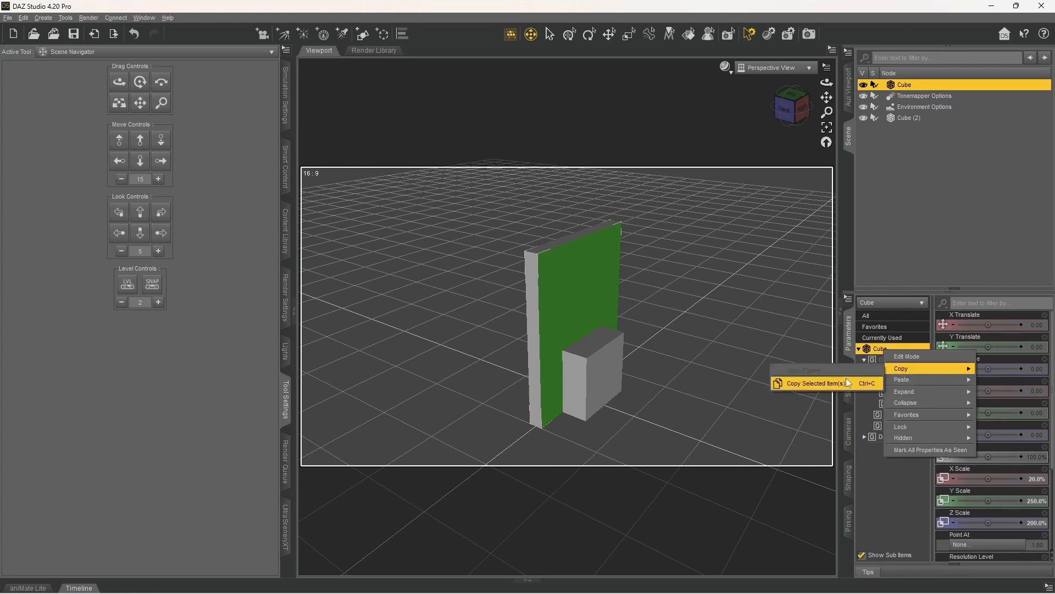
left_click(813, 383)
- Paste the copied slab parameters onto the new cube, Cube (2), so it takes the same scale
left_click(885, 350)
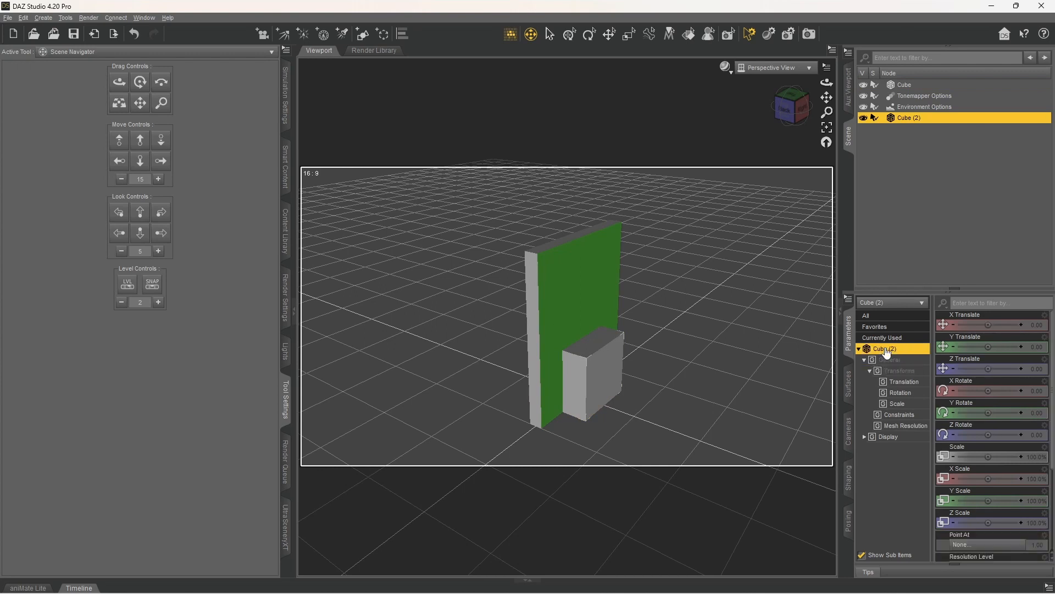
right_click(886, 349)
mouse_move(916, 377)
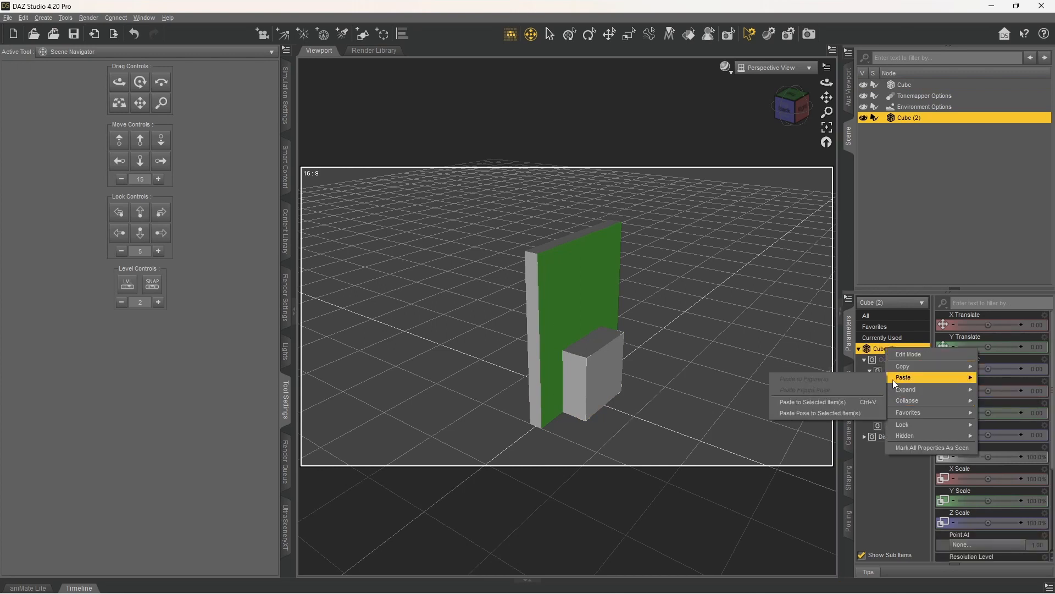
left_click(855, 402)
- Try to move Cube (2) off the coloured slab along the X axis with the Translate tool, and undo the move
left_click(905, 86)
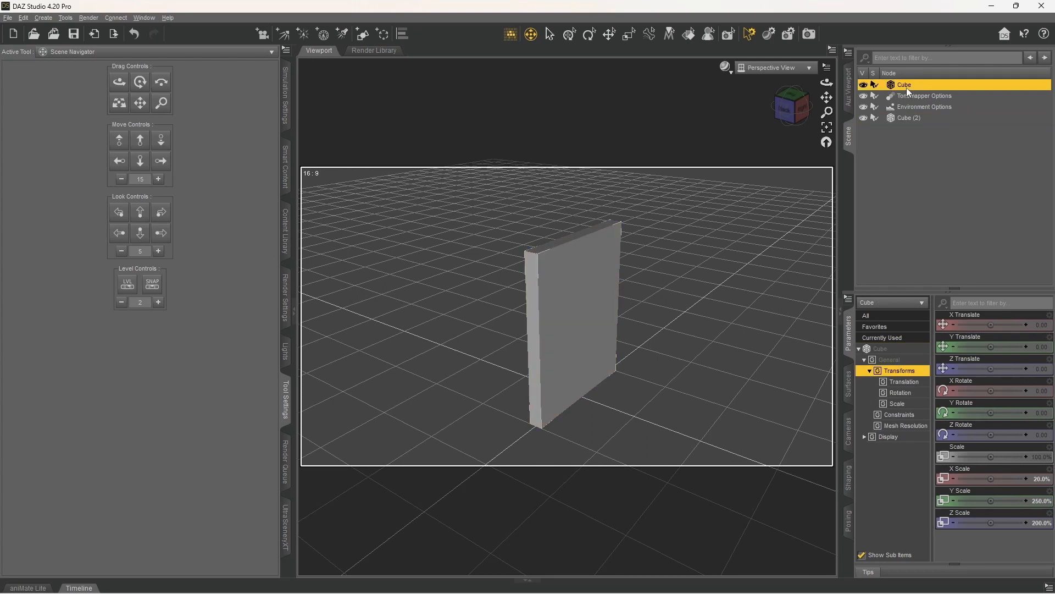
left_click(909, 119)
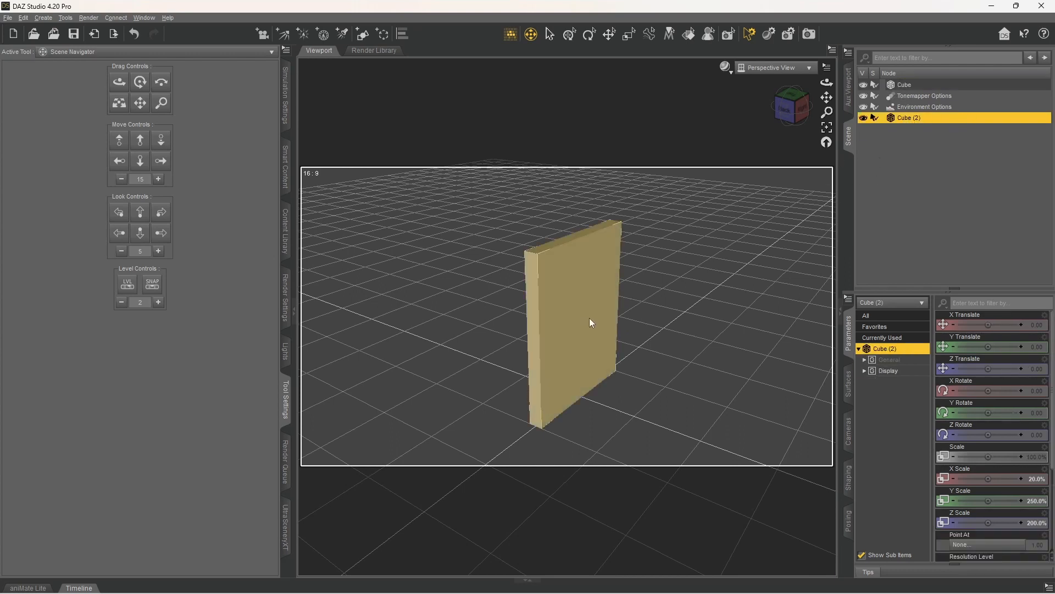
left_click(905, 86)
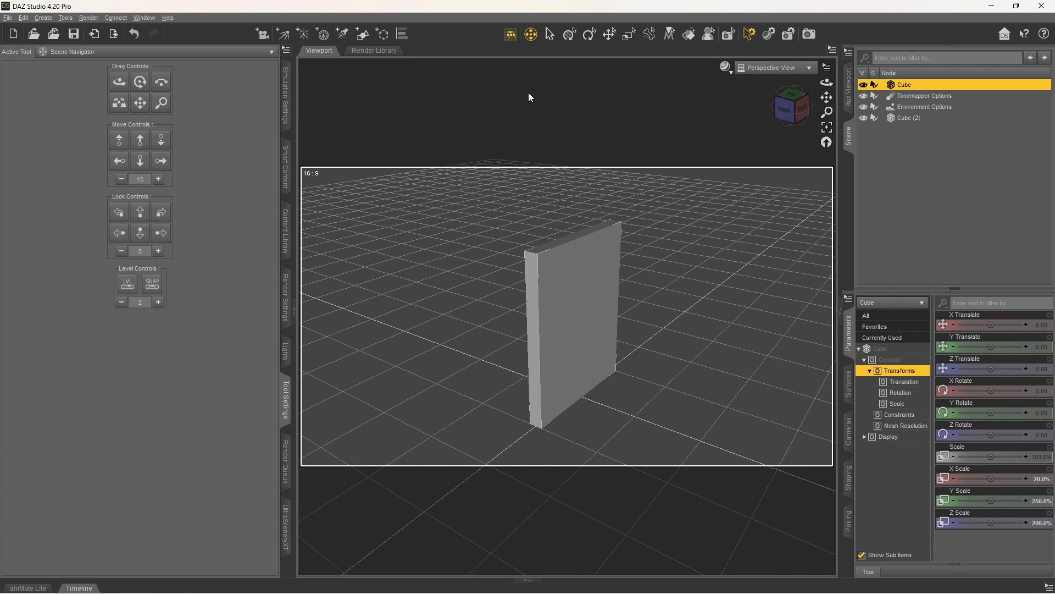
left_click(609, 34)
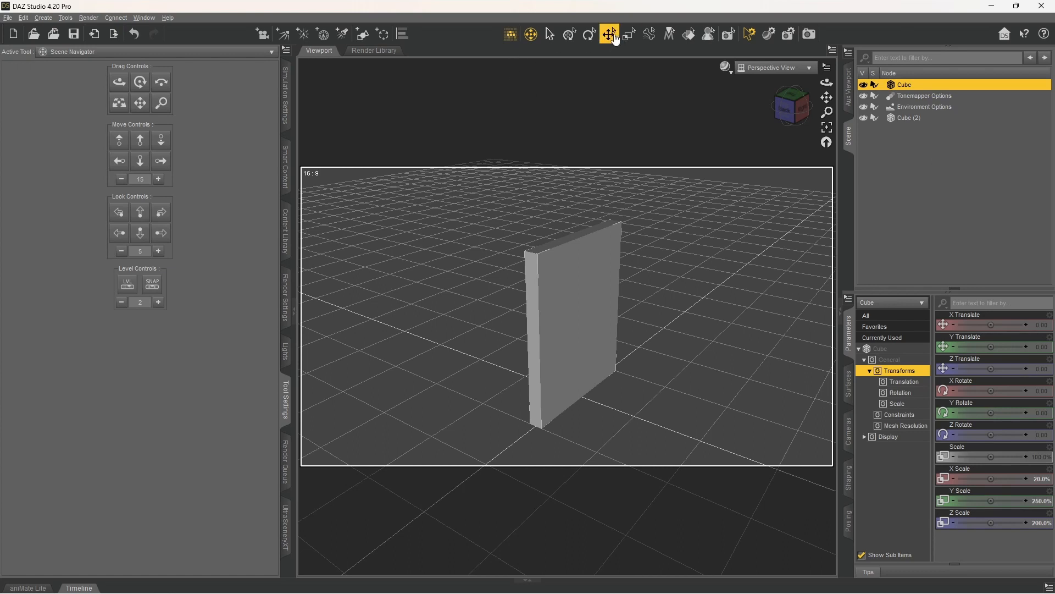
left_click(921, 120)
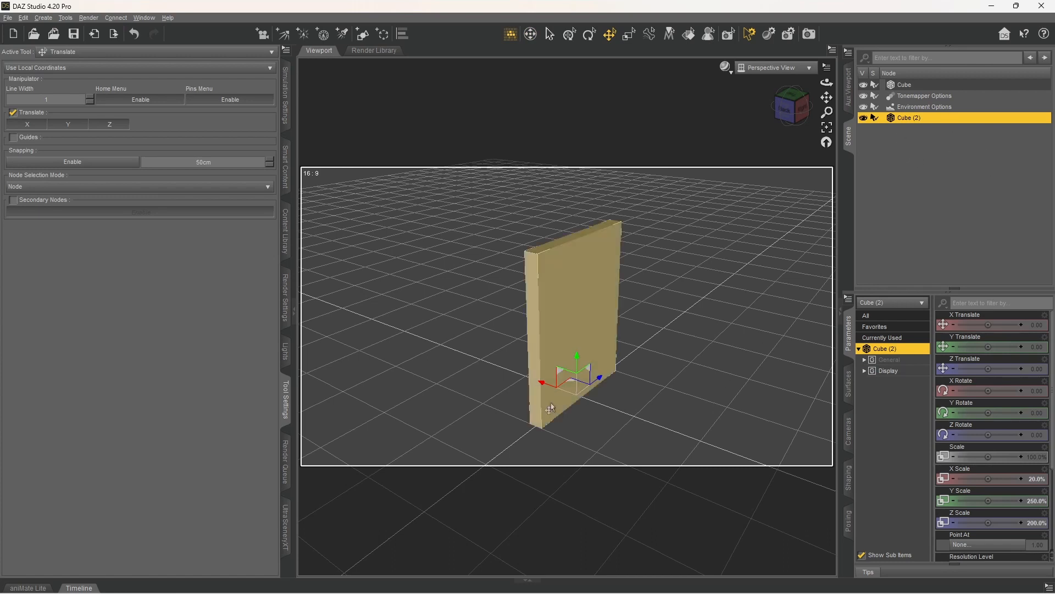
left_click_drag(541, 383, 666, 389)
key("ctrl+z")
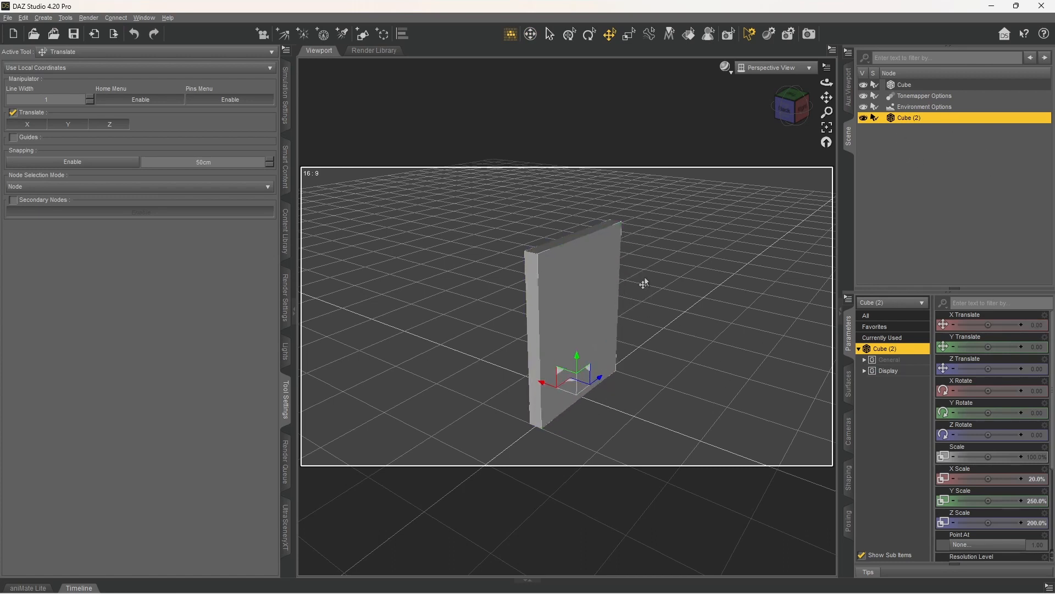
- Move the coloured slab, Cube, to an X Translate of about -57.55 and set its X Scale to 1%
left_click(920, 85)
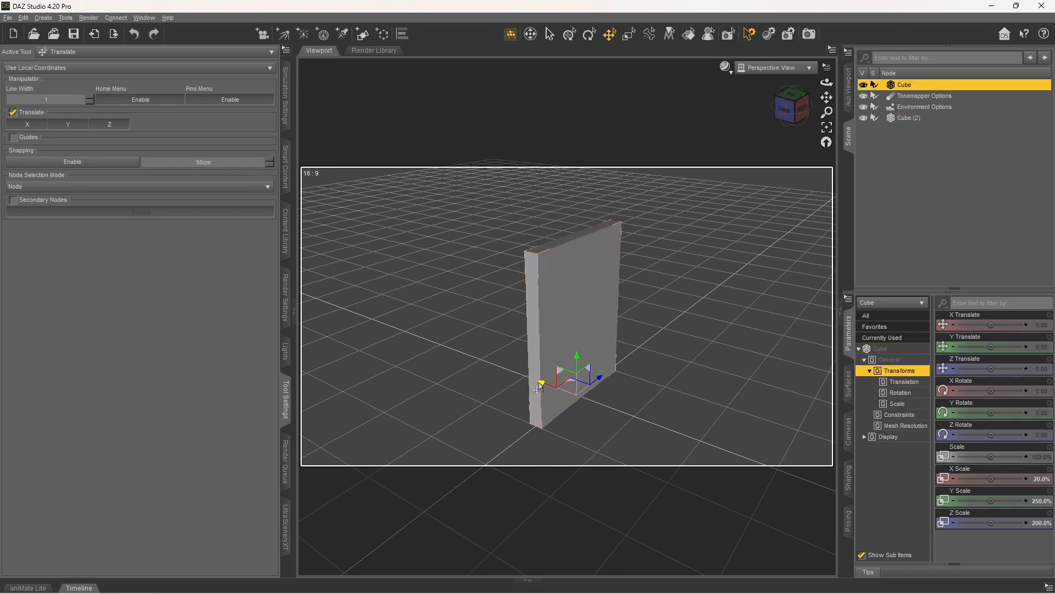
key("ctrl+y")
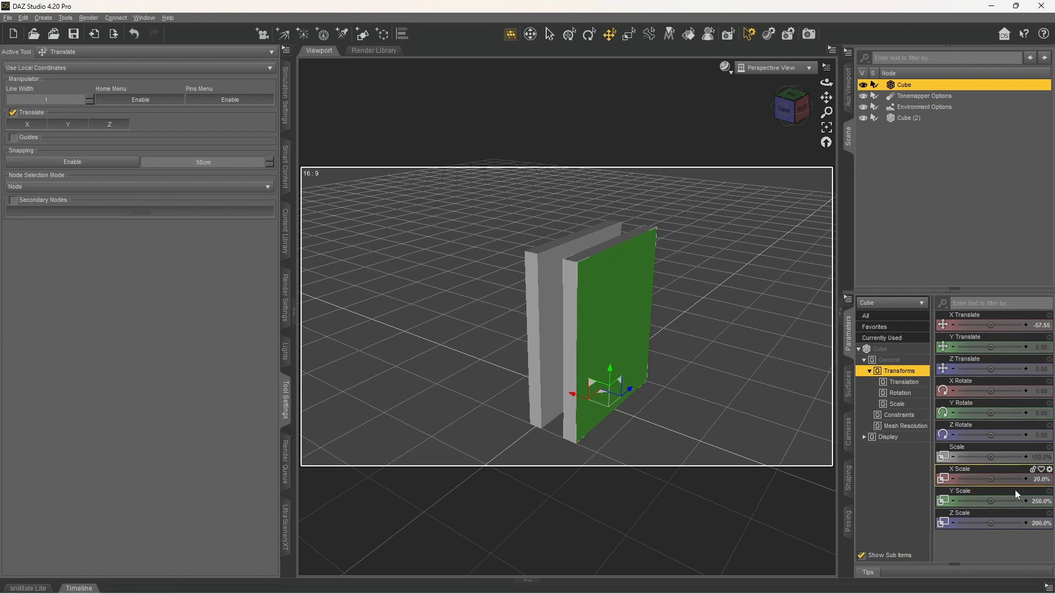
left_click(1042, 478)
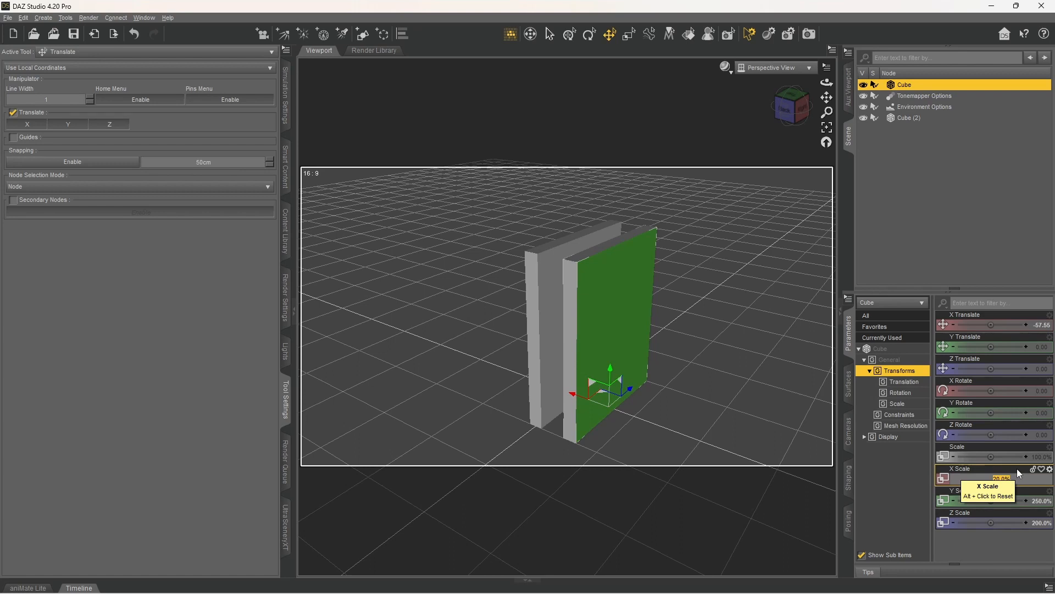
key("Return")
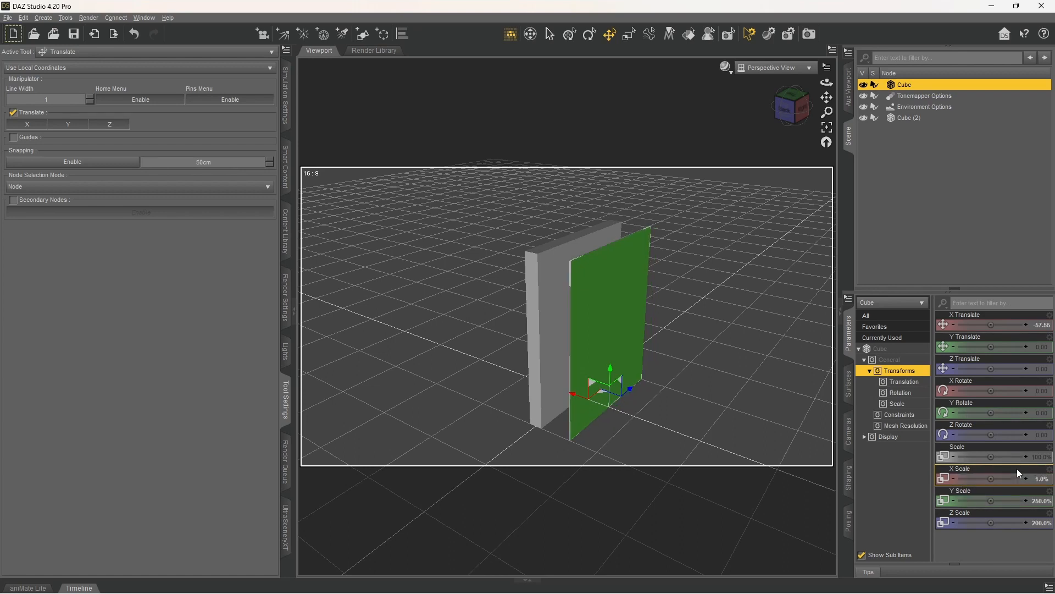
- Check the X, Y and Z Translate values and the X Scale of Cube (2)
left_click(925, 117)
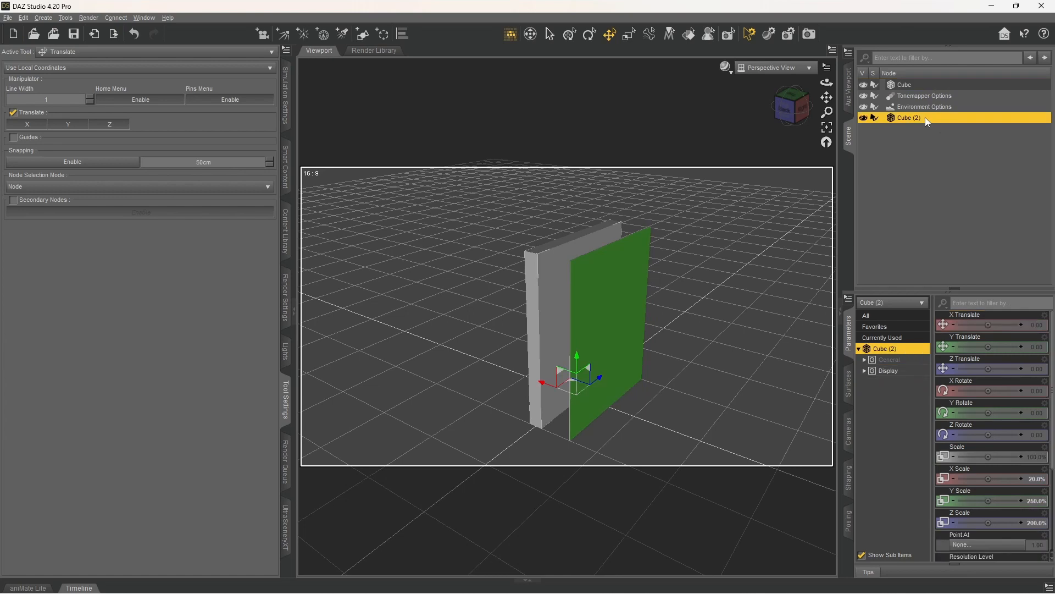
left_click(1038, 327)
left_click(1038, 347)
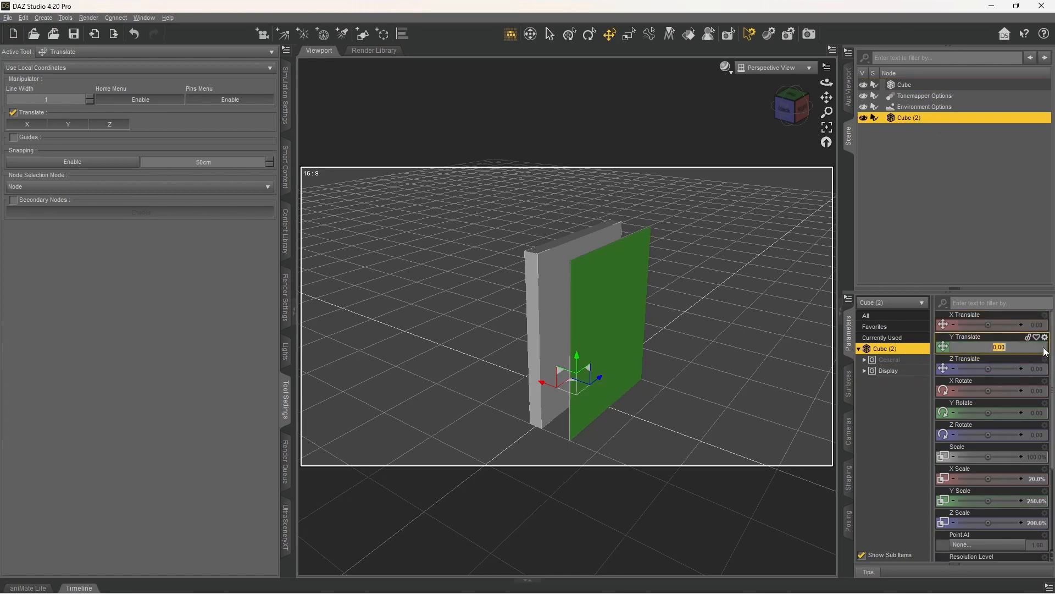
left_click(1041, 368)
left_click(1035, 332)
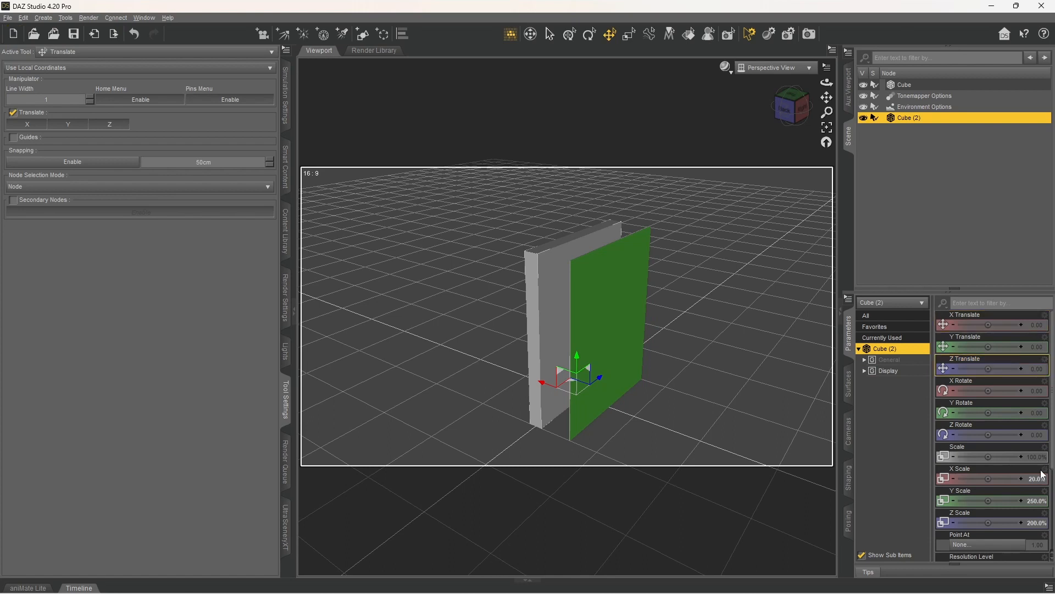
- Set the X Translate of the coloured slab, Cube, to 10 so it lines up with the side of Cube (2)
left_click(921, 85)
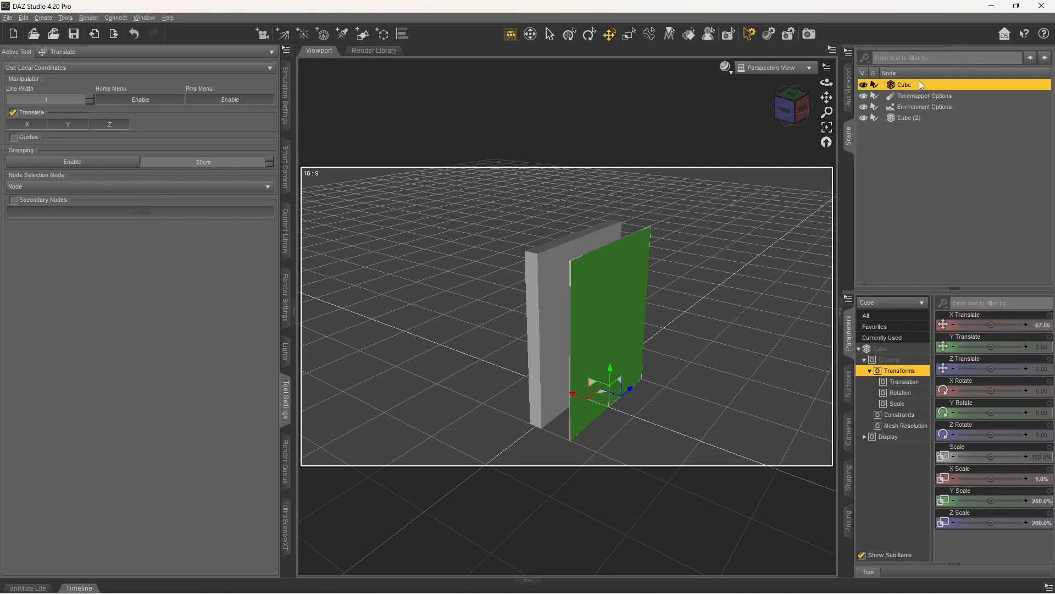
left_click(1041, 324)
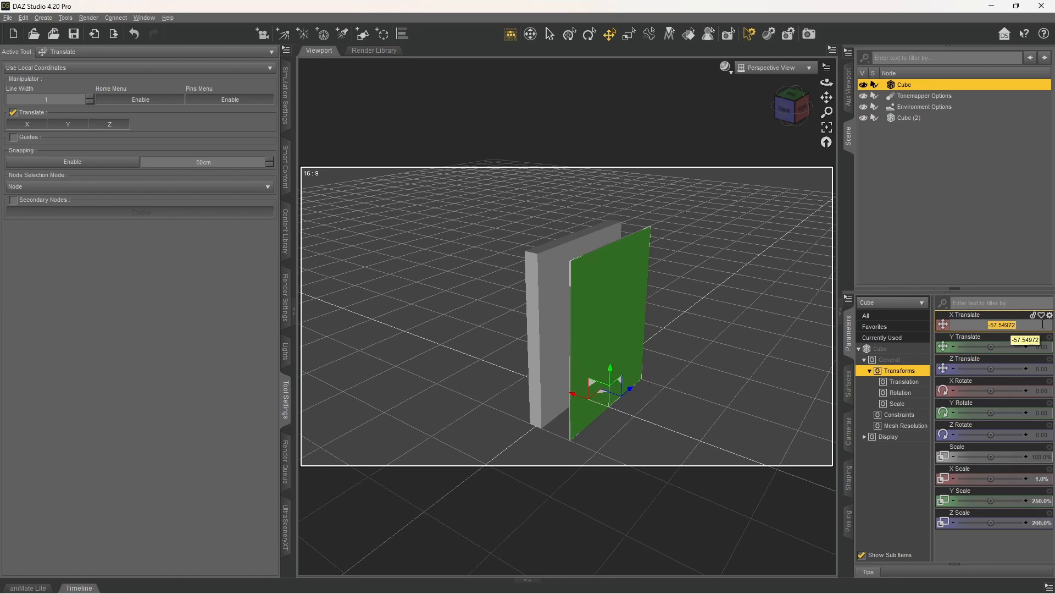
key("BackSpace")
type("10")
key("Return")
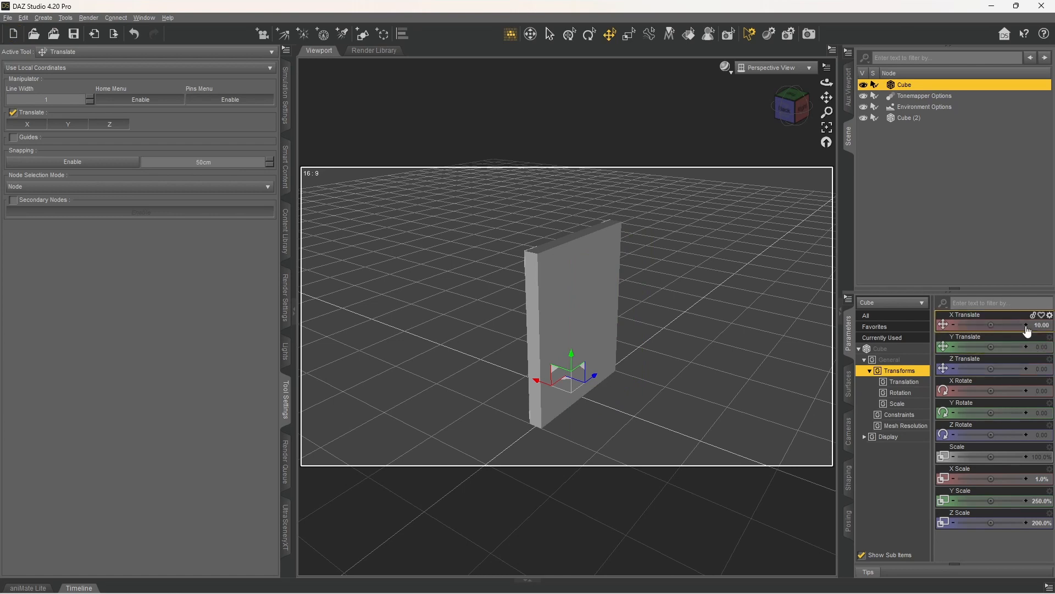
left_click(1026, 325)
left_click(953, 325)
- Duplicate the coloured slab node, Cube, without its hierarchy
left_click_drag(491, 167, 736, 222)
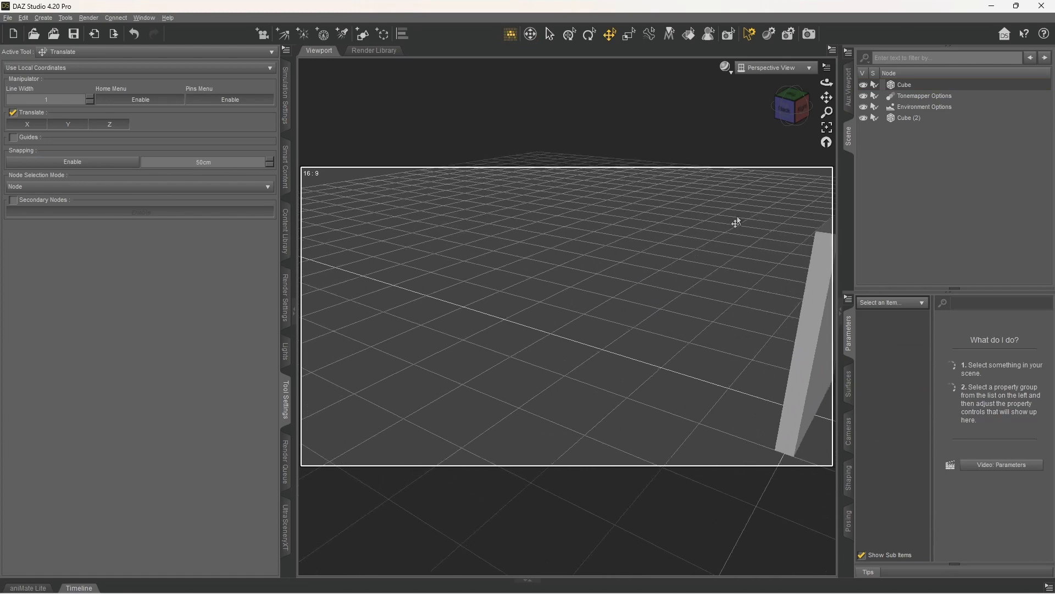
left_click(532, 34)
left_click_drag(528, 165, 489, 159)
left_click_drag(527, 264, 687, 231)
left_click_drag(550, 247, 744, 246)
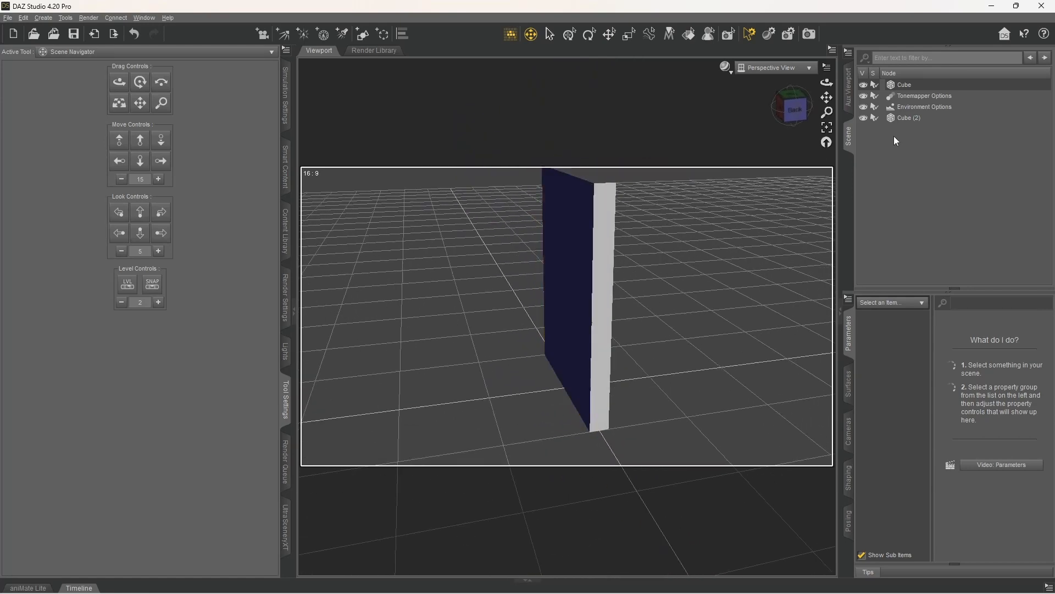
left_click(909, 85)
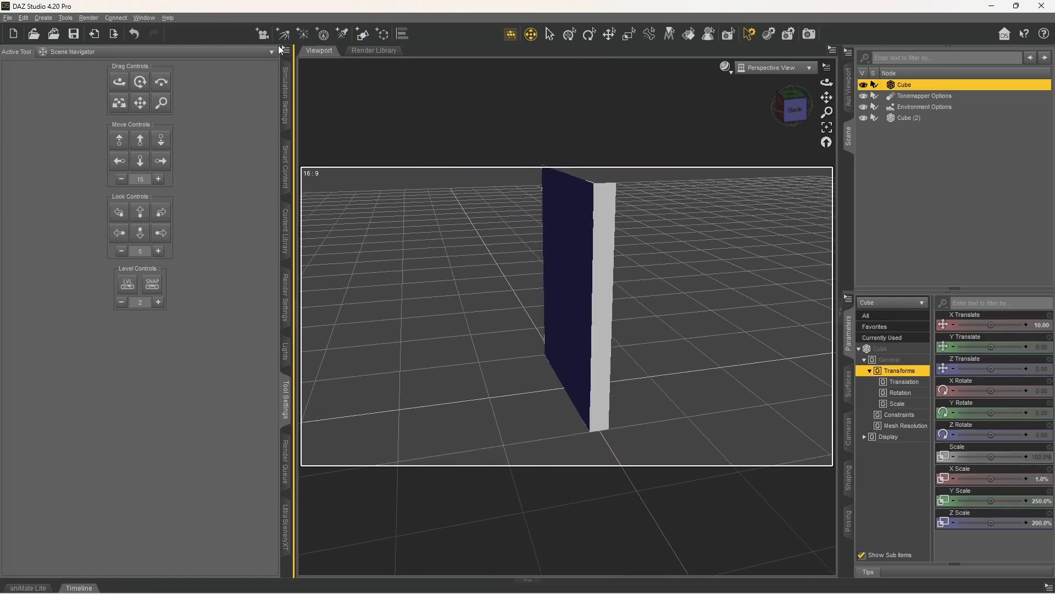
left_click(24, 18)
mouse_move(58, 80)
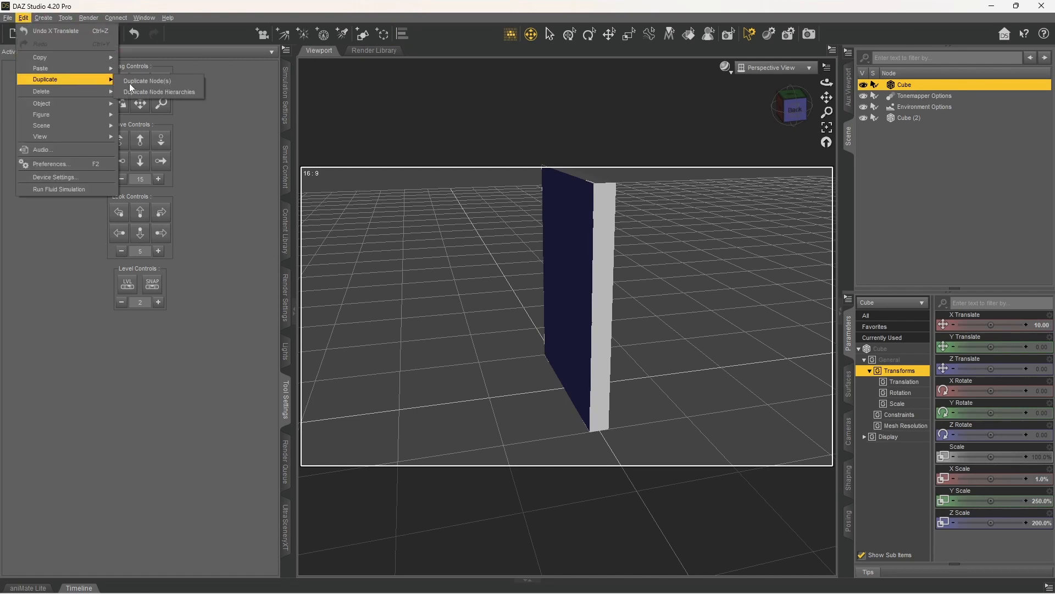
left_click(140, 86)
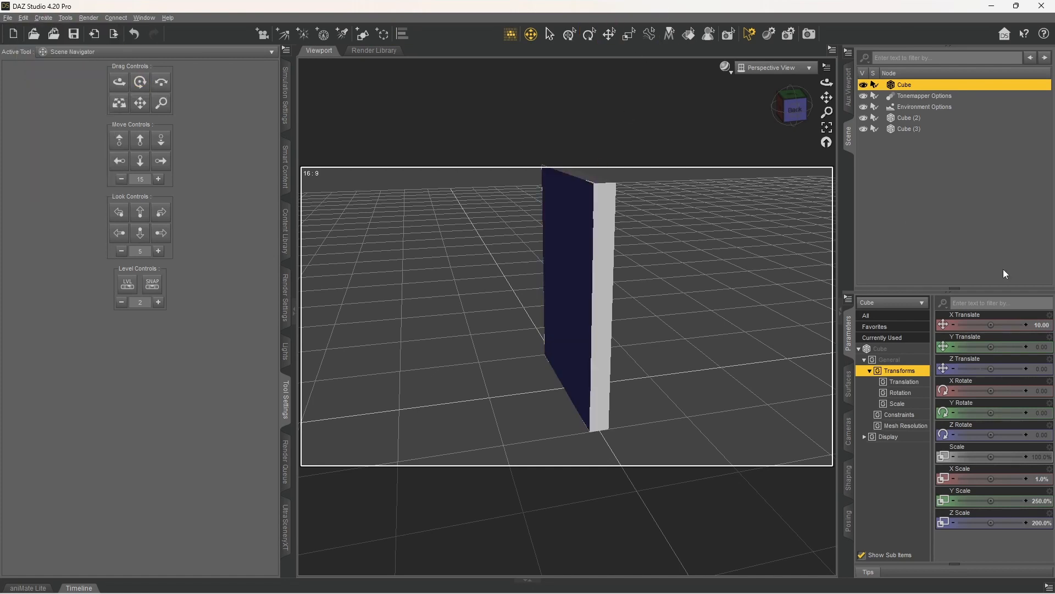
- Set the X Translate of the original slab, Cube, to -10 to place it on the opposite side of the wall
left_click(1039, 326)
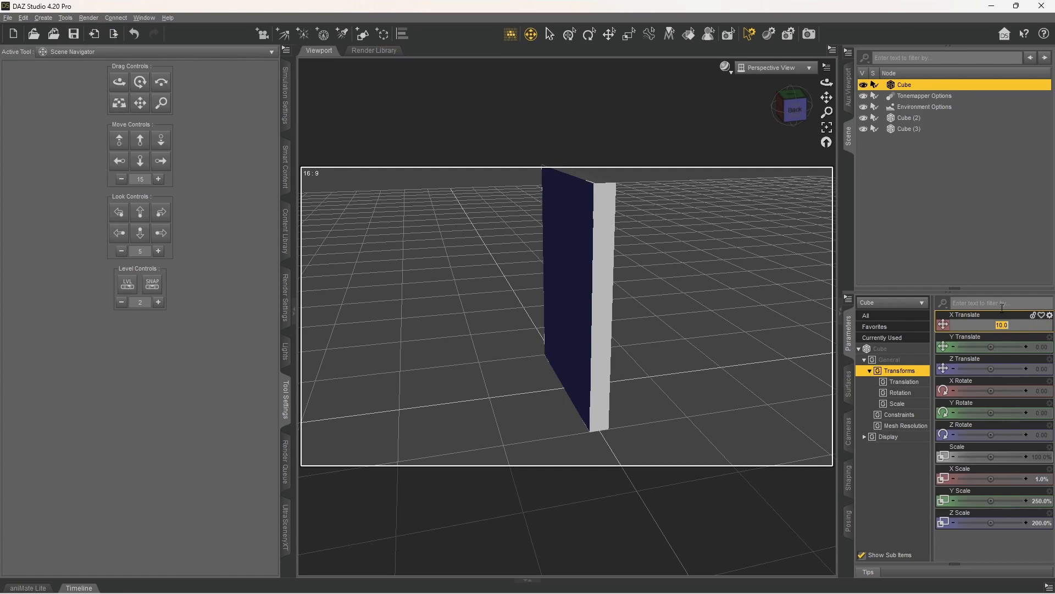
type("-10")
key("Return")
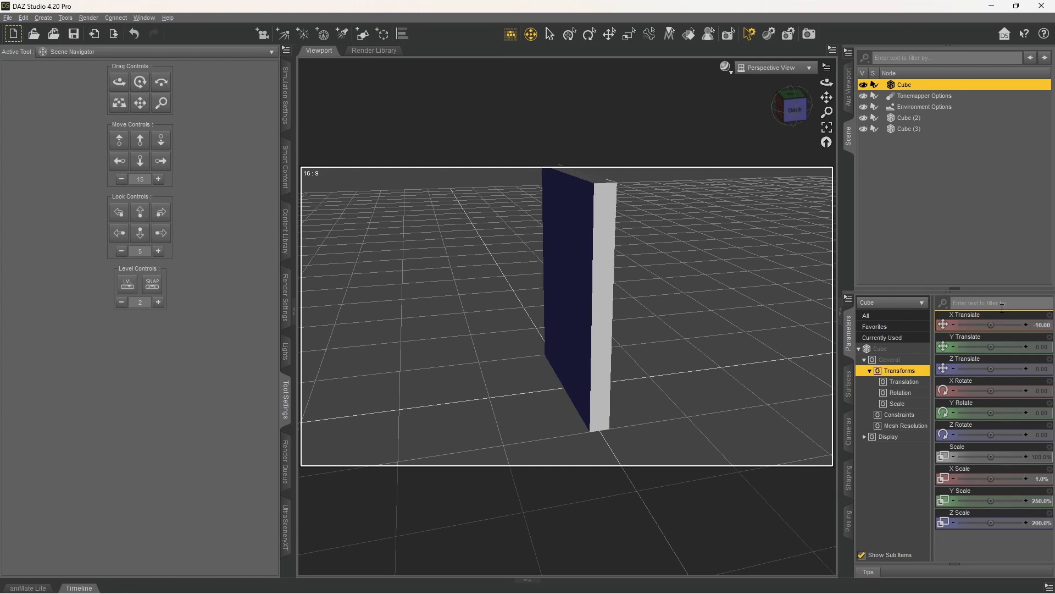
left_click_drag(678, 295, 564, 279)
left_click(564, 278)
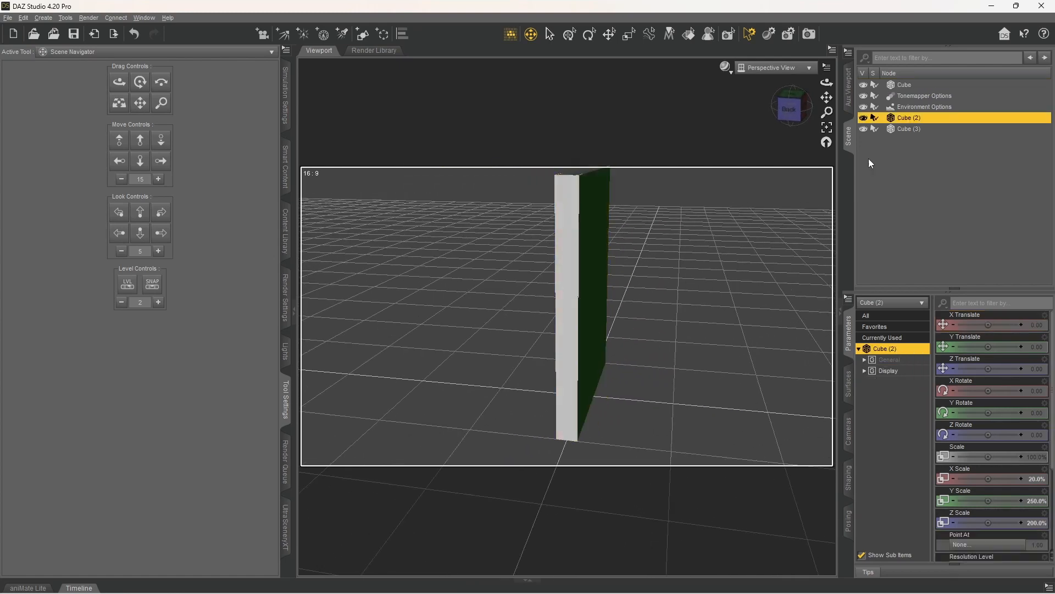
- Temporarily hide Cube (2) to examine the two thin slabs on their own, and show it again
left_click(862, 118)
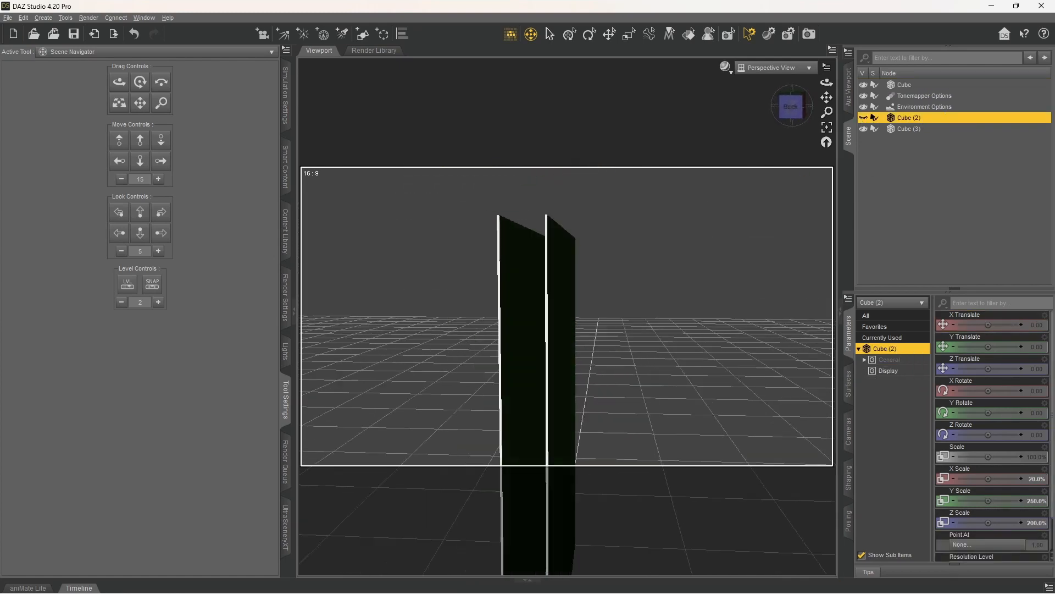
left_click_drag(566, 308, 500, 272)
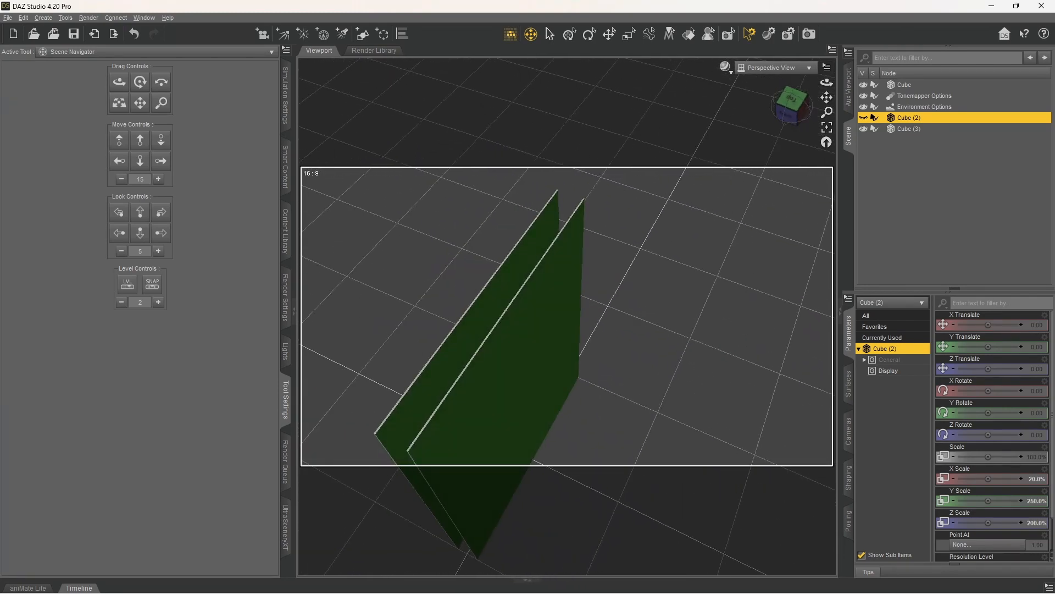
left_click(865, 119)
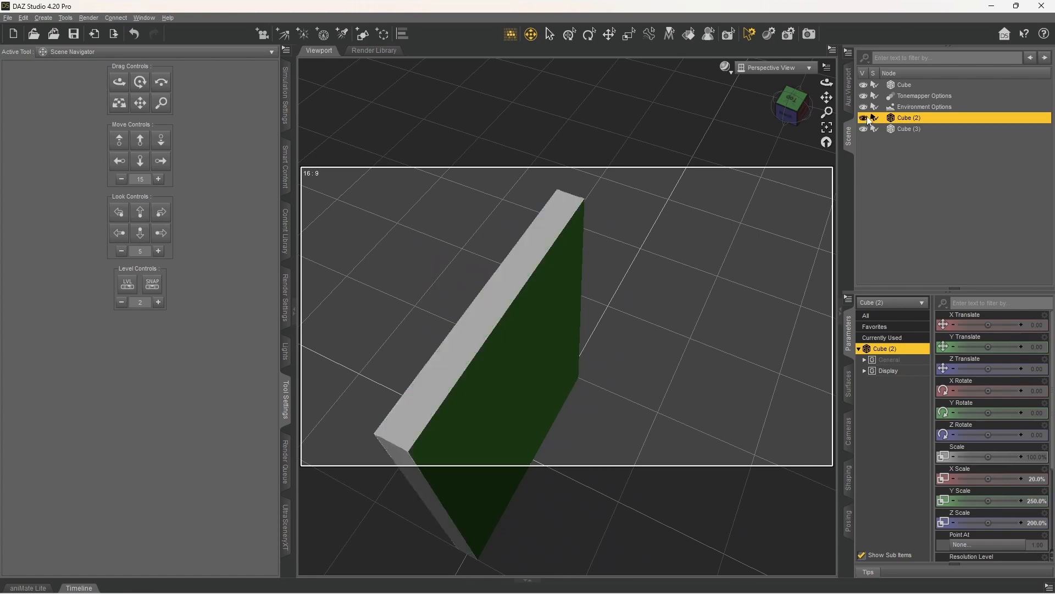
left_click_drag(651, 249, 571, 212)
scroll(571, 212, "down", 2)
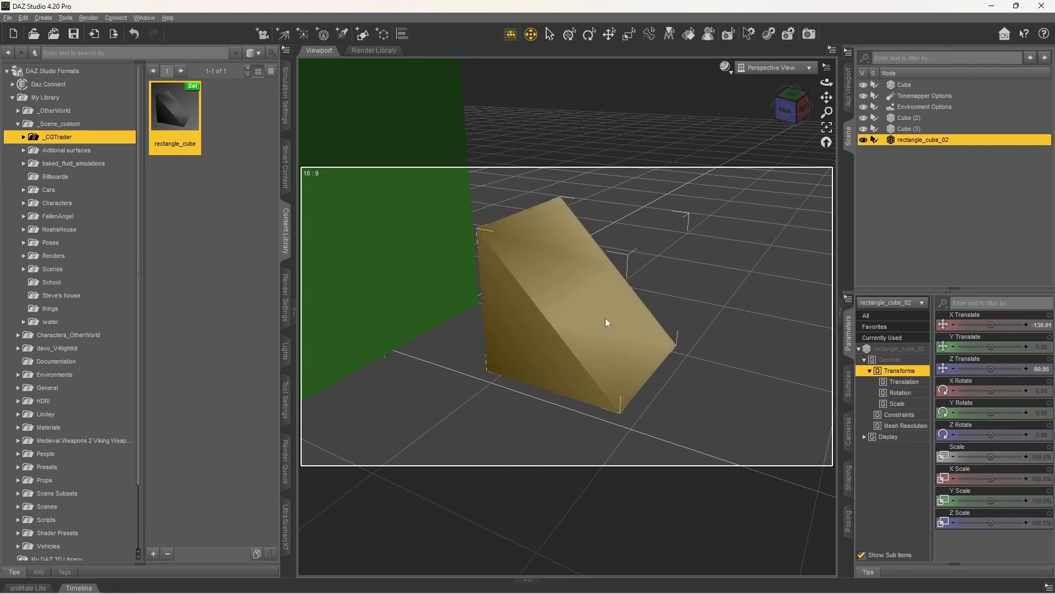
- Examine the separate surfaces of the wedge rectangle_cube_02 with the Surface Selection tool, viewing it from both sides
left_click(693, 41)
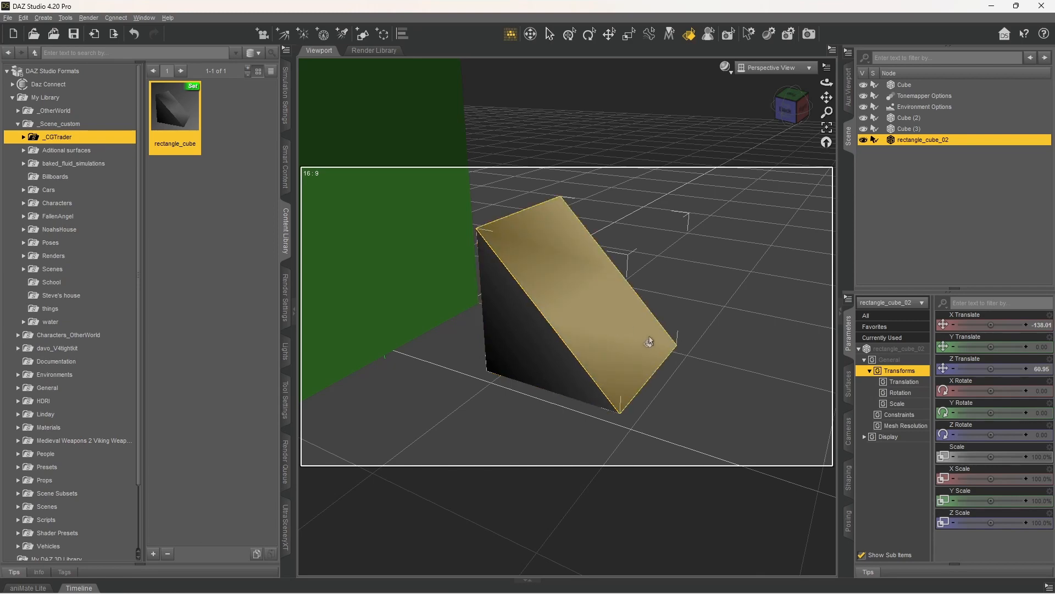
left_click(530, 34)
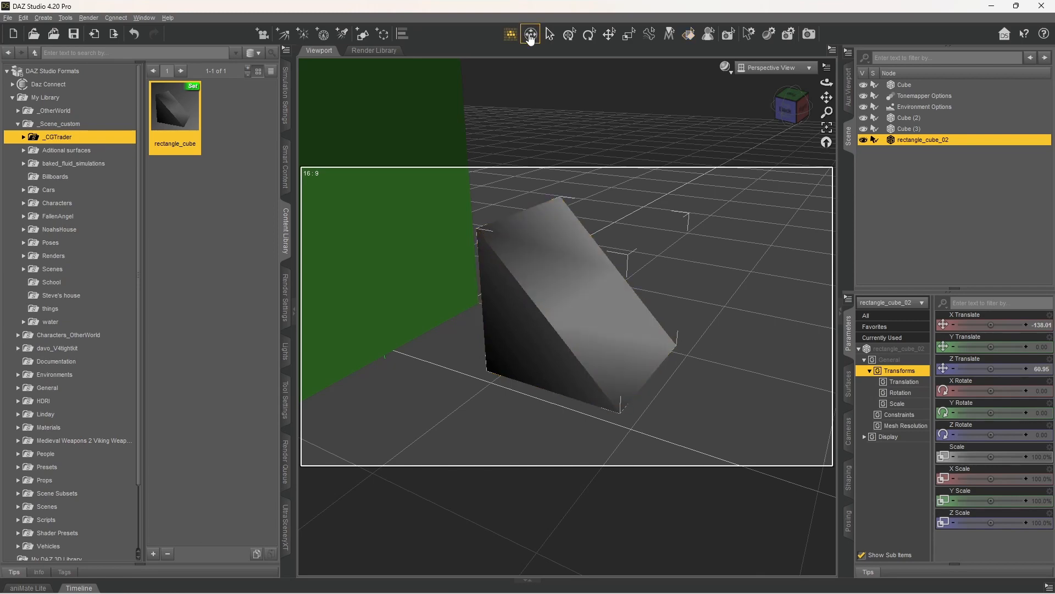
key("ctrl+f")
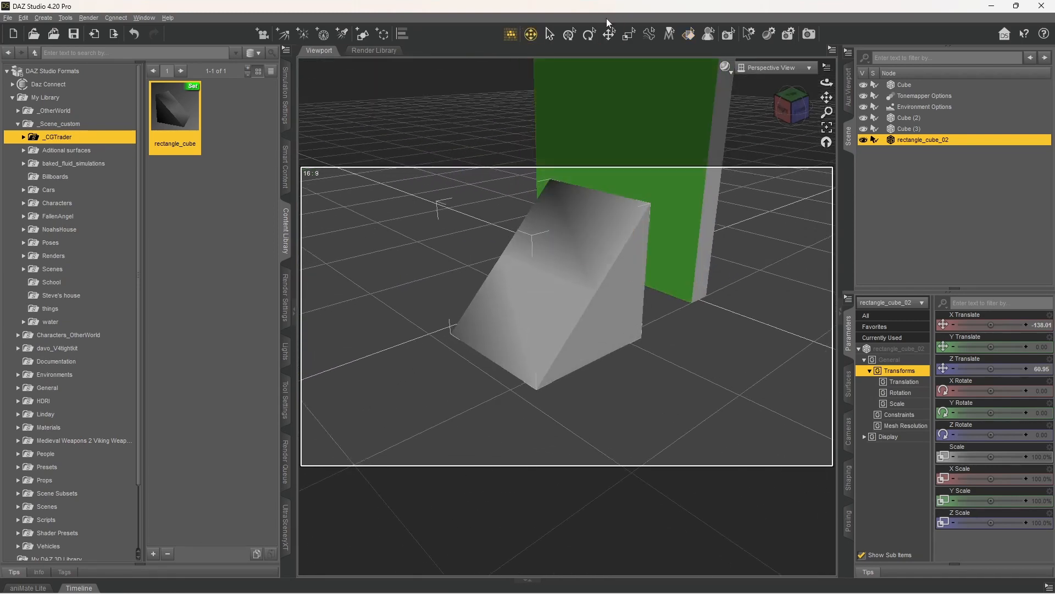
left_click(710, 33)
left_click(689, 34)
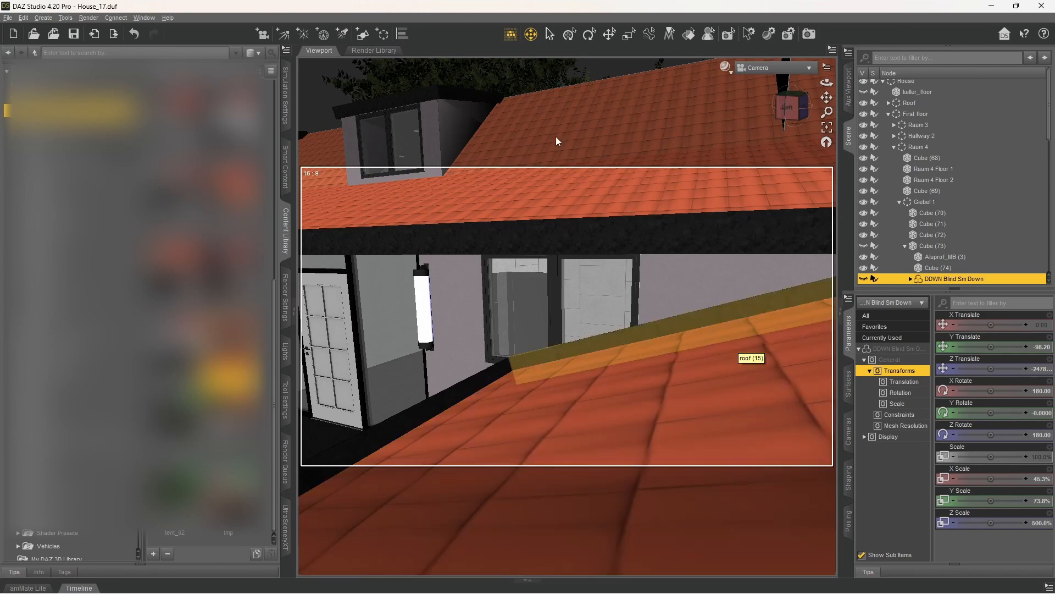
- Examine the roofs, dormers and walls of the house in the House_17 scene from several camera angles
scroll(618, 263, "down", 3)
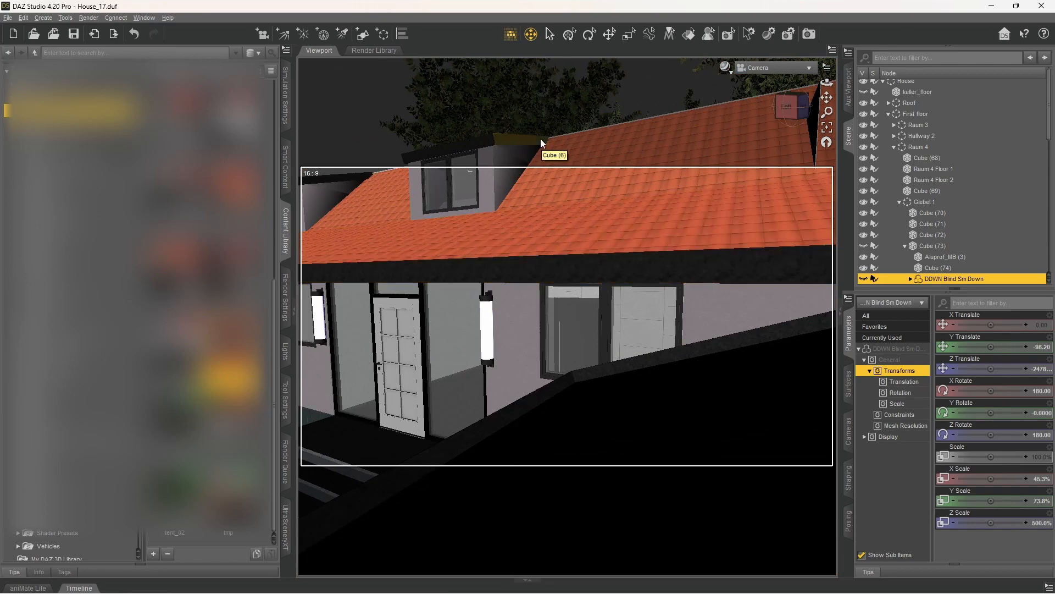
middle_click_drag(537, 237, 215, 241)
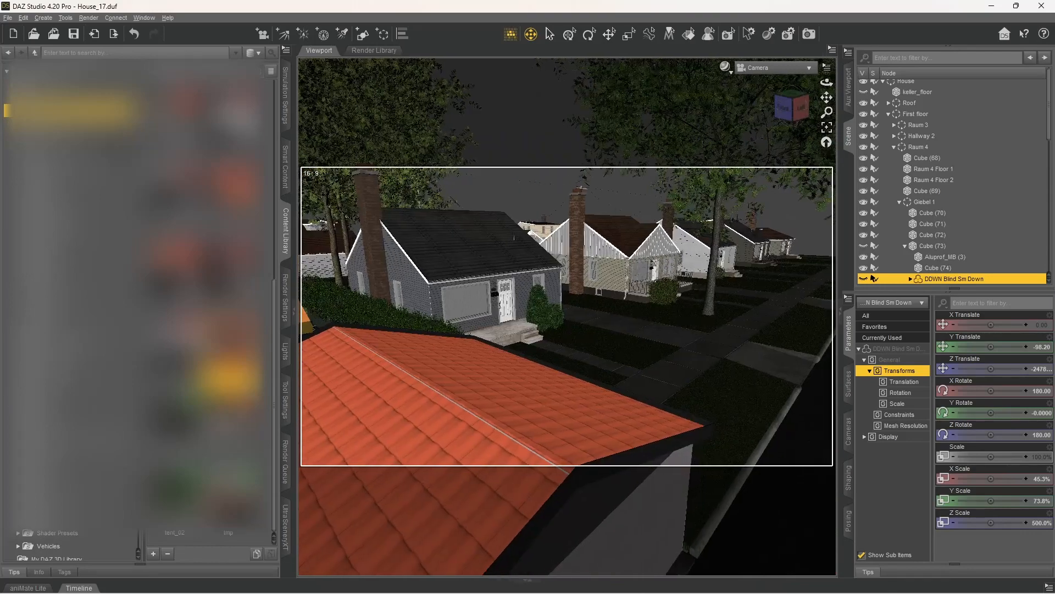
middle_click_drag(769, 171, 858, 173)
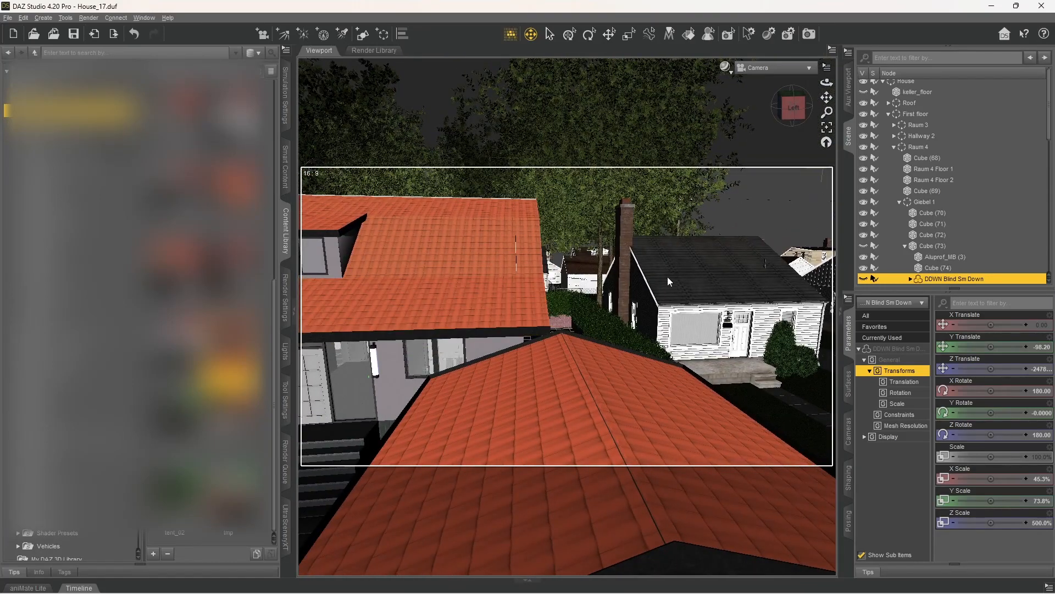
middle_click_drag(669, 281, 770, 286)
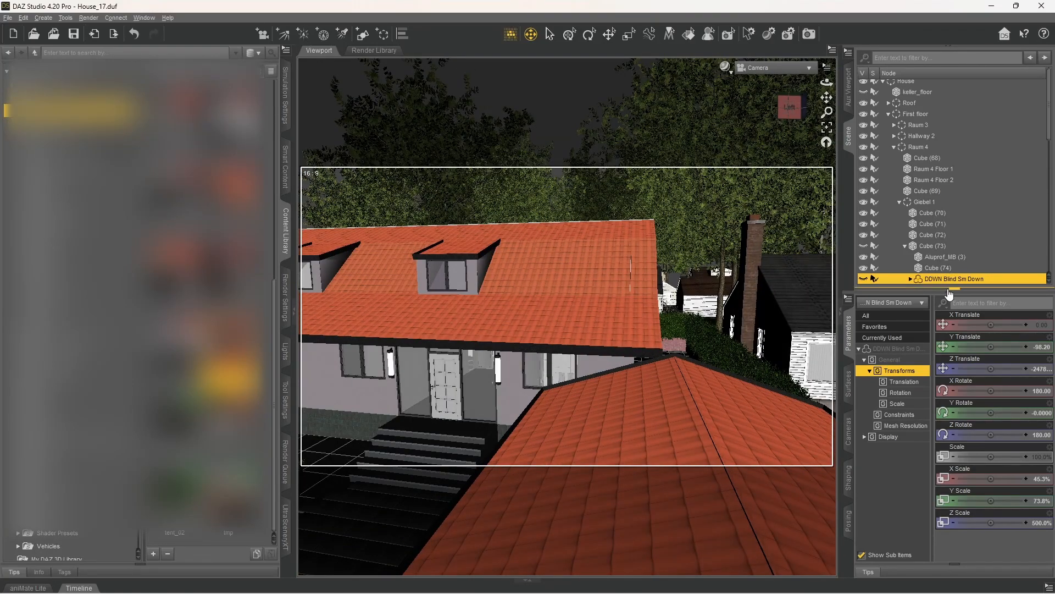
- Enlarge the scene list, expand all nodes of the House_17 scene and review the objects in each room group
left_click(949, 289)
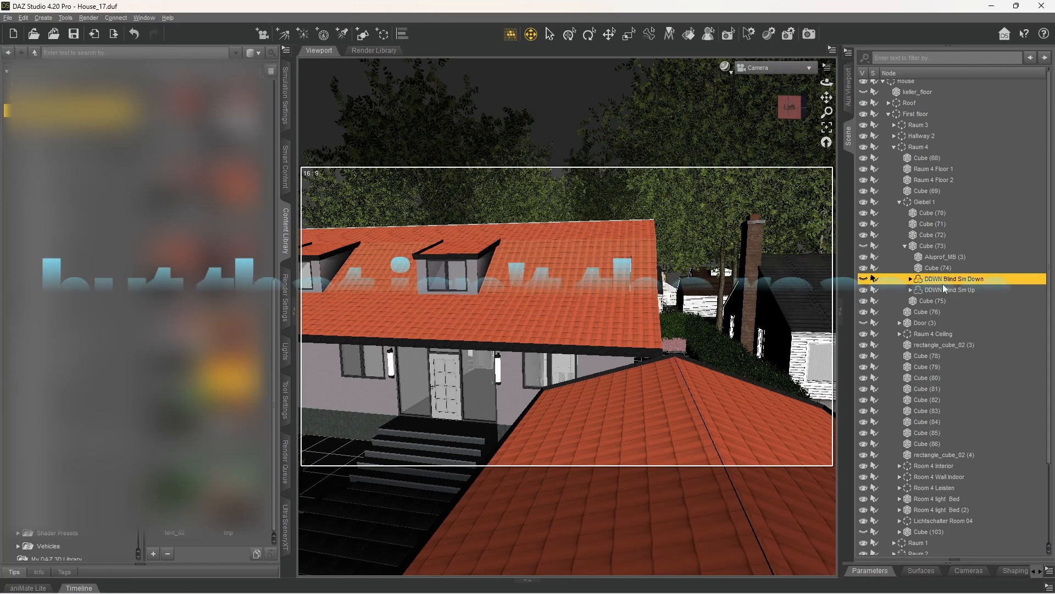
scroll(938, 312, "down", 3)
scroll(937, 312, "up", 3)
right_click(911, 87)
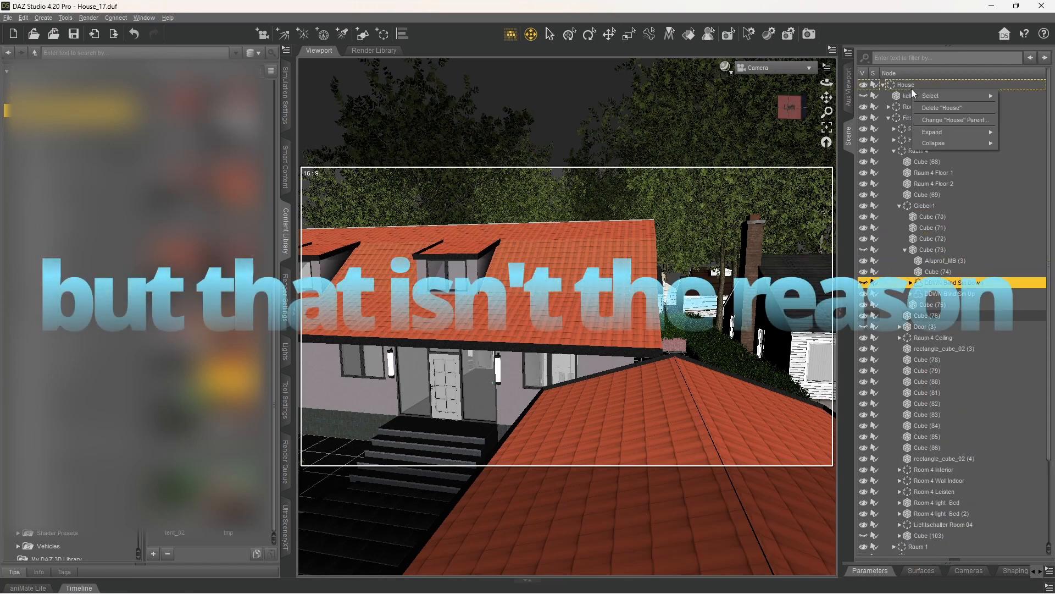
mouse_move(955, 132)
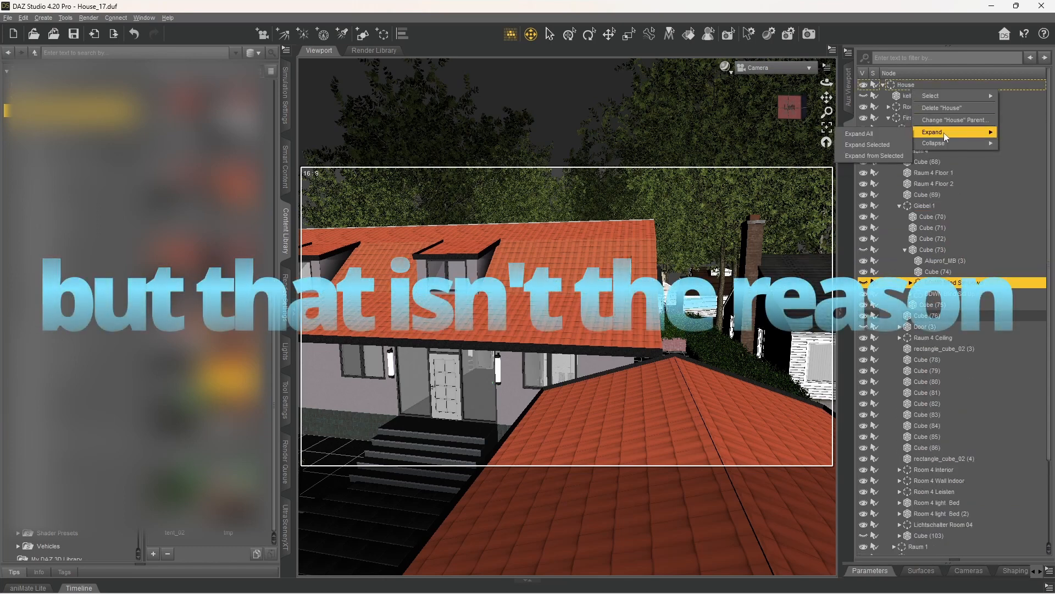
left_click(895, 135)
scroll(953, 192, "down", 3)
scroll(953, 192, "down", 20)
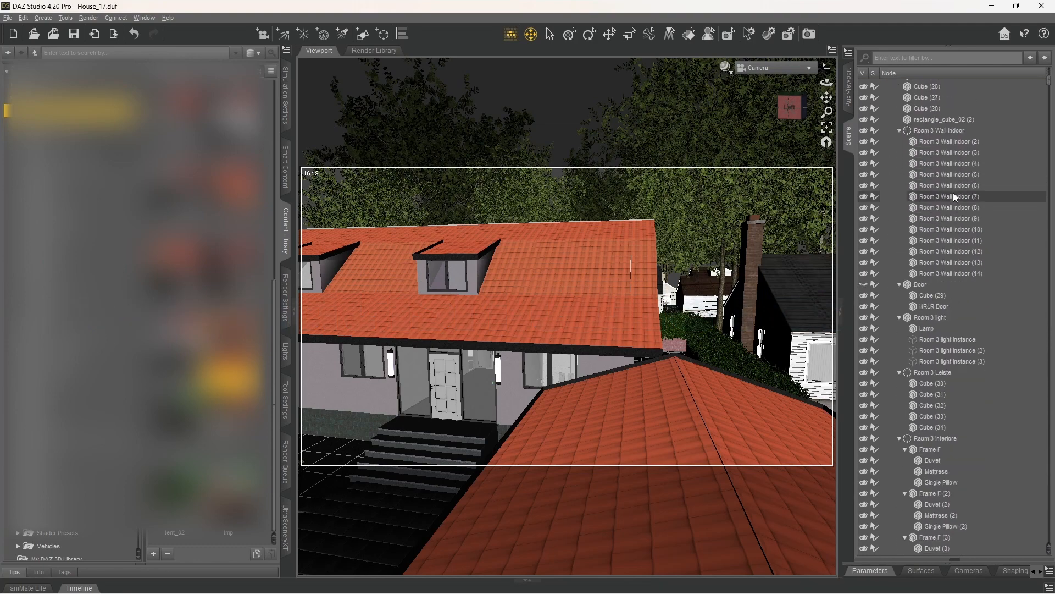
scroll(953, 192, "down", 16)
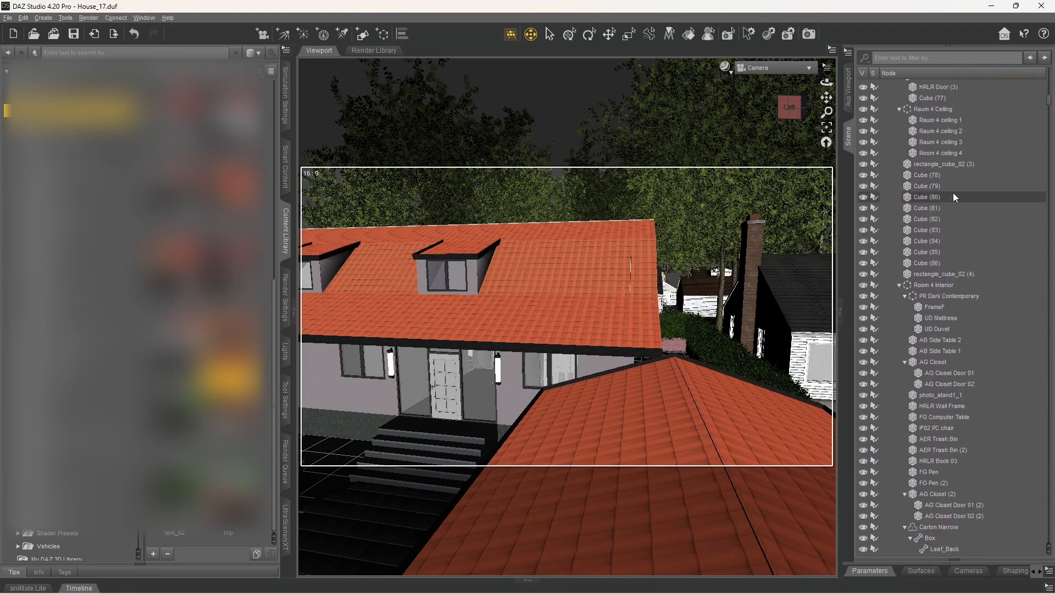
scroll(952, 188, "down", 15)
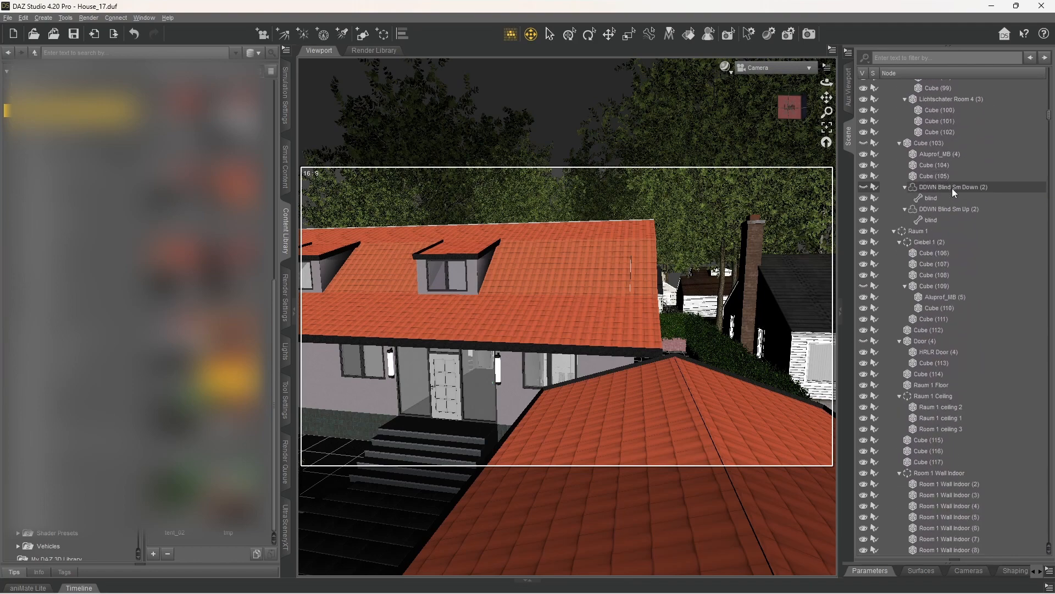
scroll(946, 159, "down", 2)
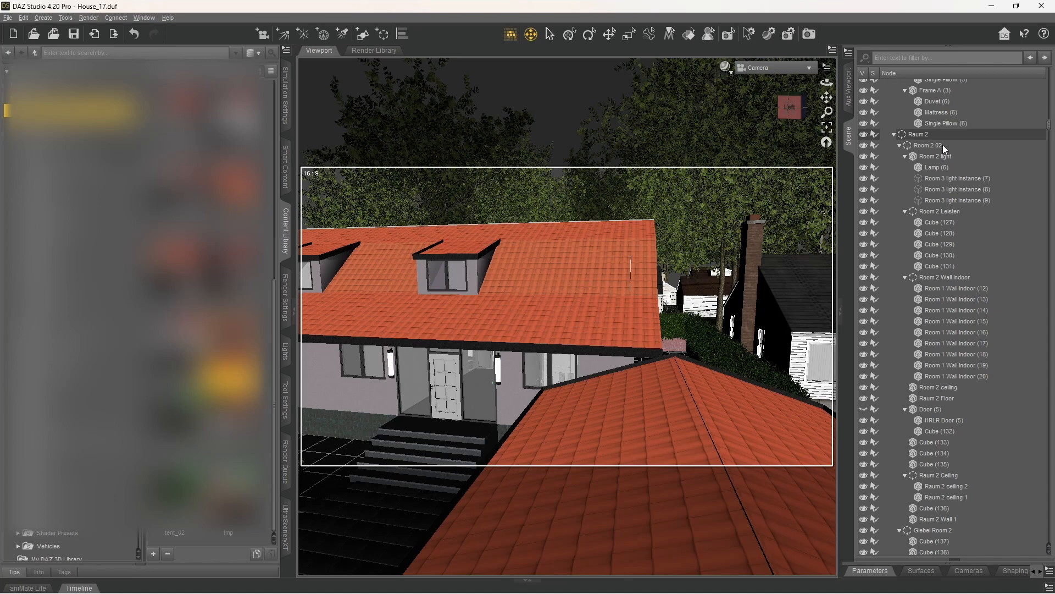
- Collapse all nodes in the scene hierarchy
right_click(941, 164)
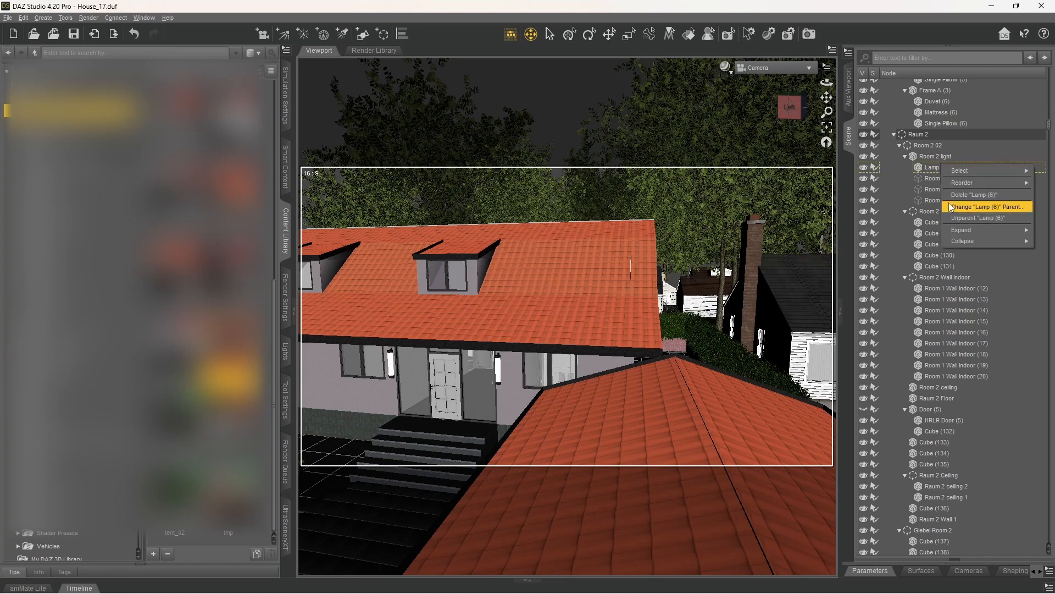
mouse_move(983, 232)
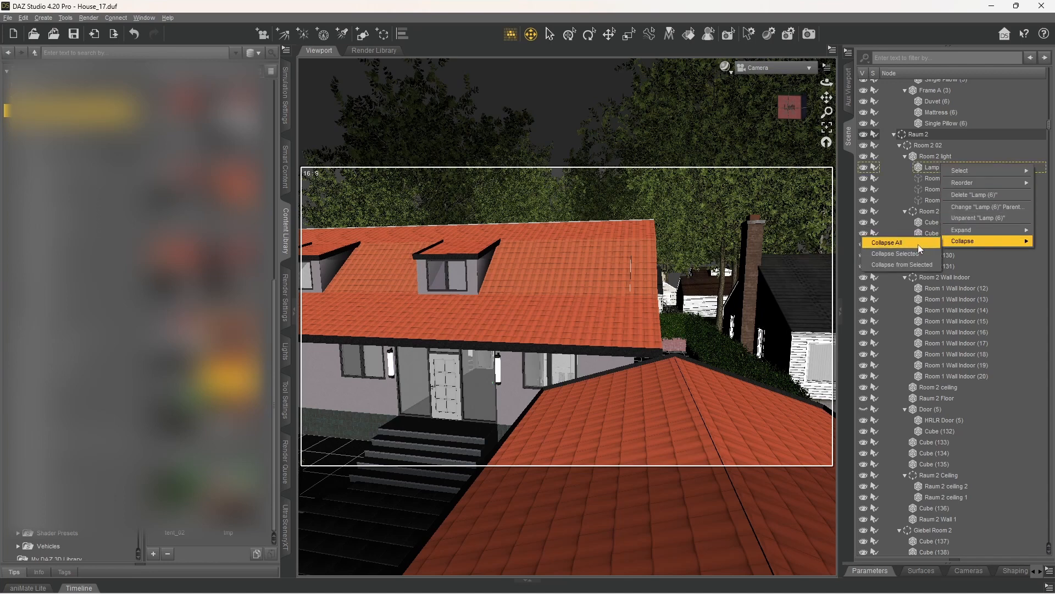
left_click(918, 244)
- Hide the Neighbours group and view the house without the surrounding buildings
left_click(919, 97)
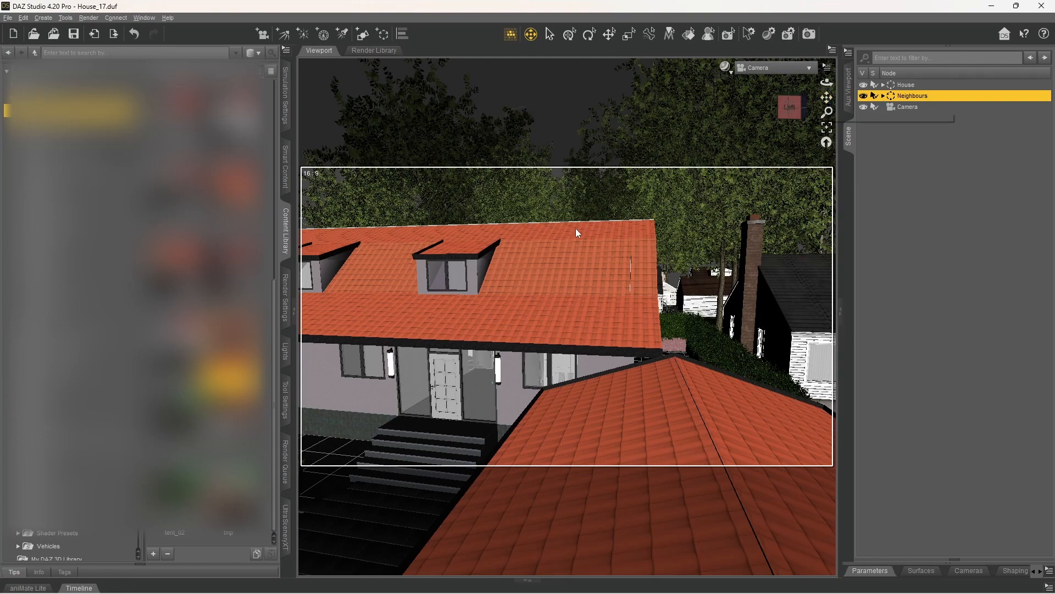
left_click_drag(577, 245, 644, 243)
left_click_drag(826, 112, 827, 117)
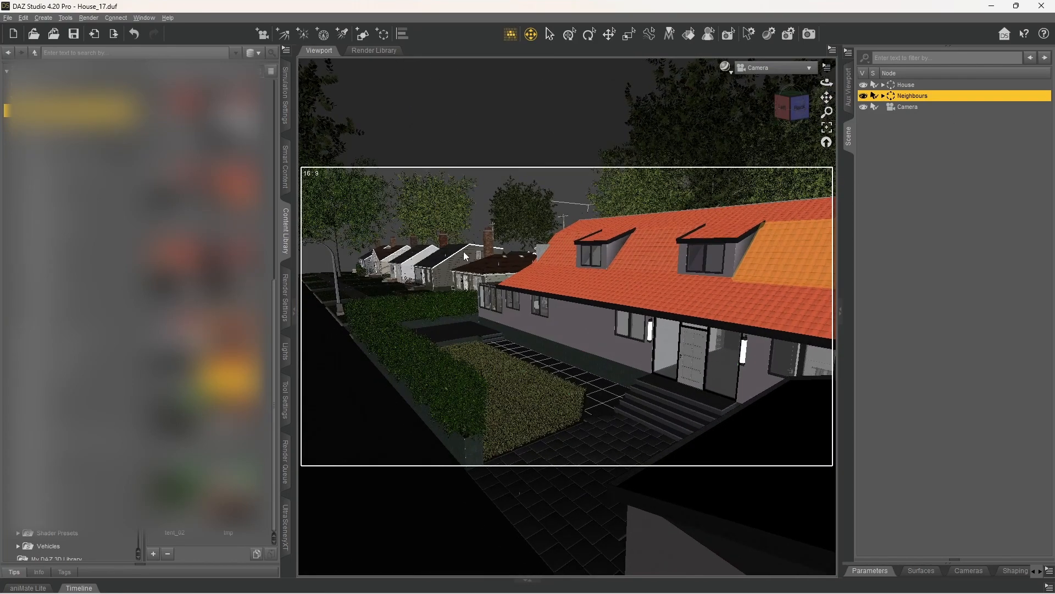
left_click(865, 99)
middle_click_drag(495, 262, 643, 277)
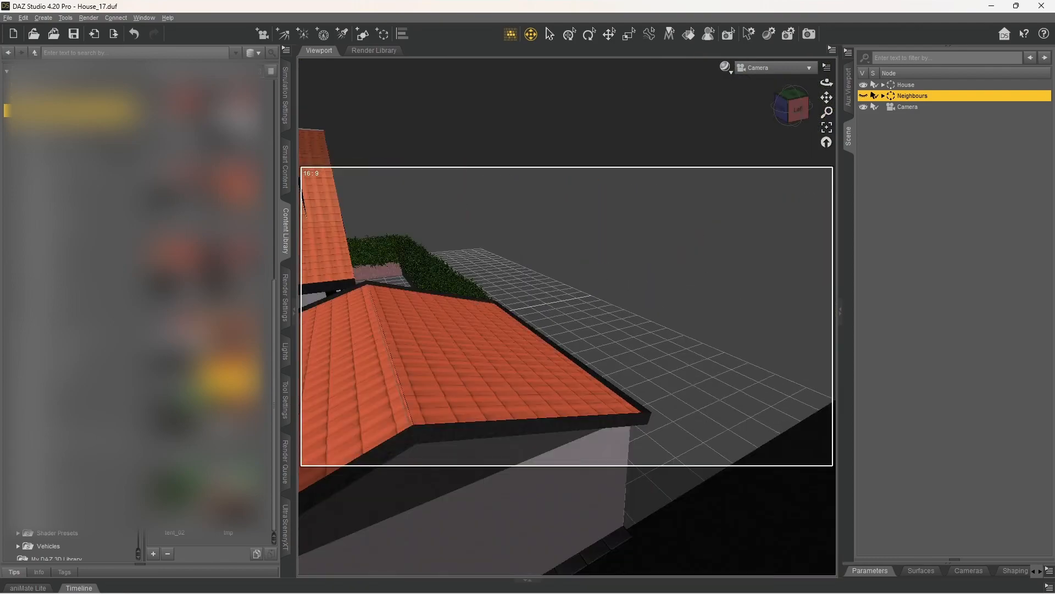
- Move the camera through the front dormer into the upstairs bedroom and view its window wall and beds
left_click_drag(826, 82, 753, 88)
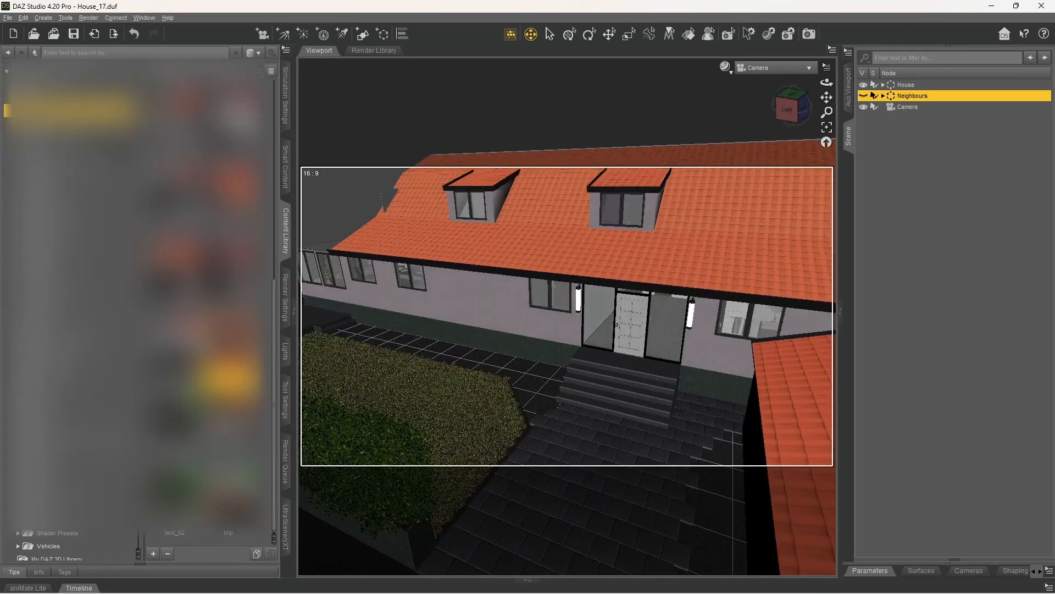
middle_click_drag(495, 272, 545, 245)
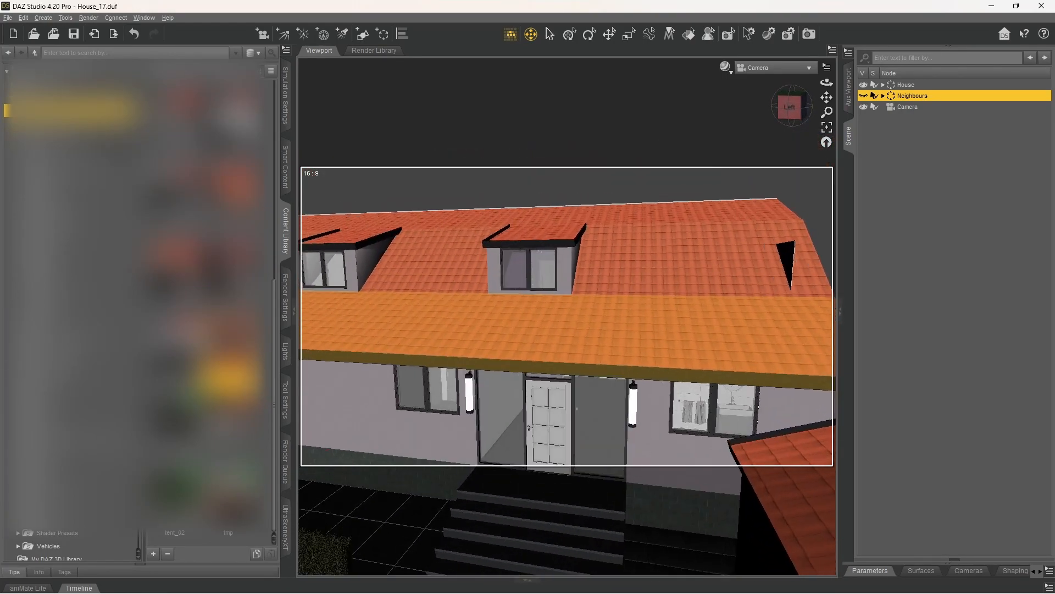
key("w")
right_click_drag(545, 245, 473, 255)
key("w")
key("w")
key("w")
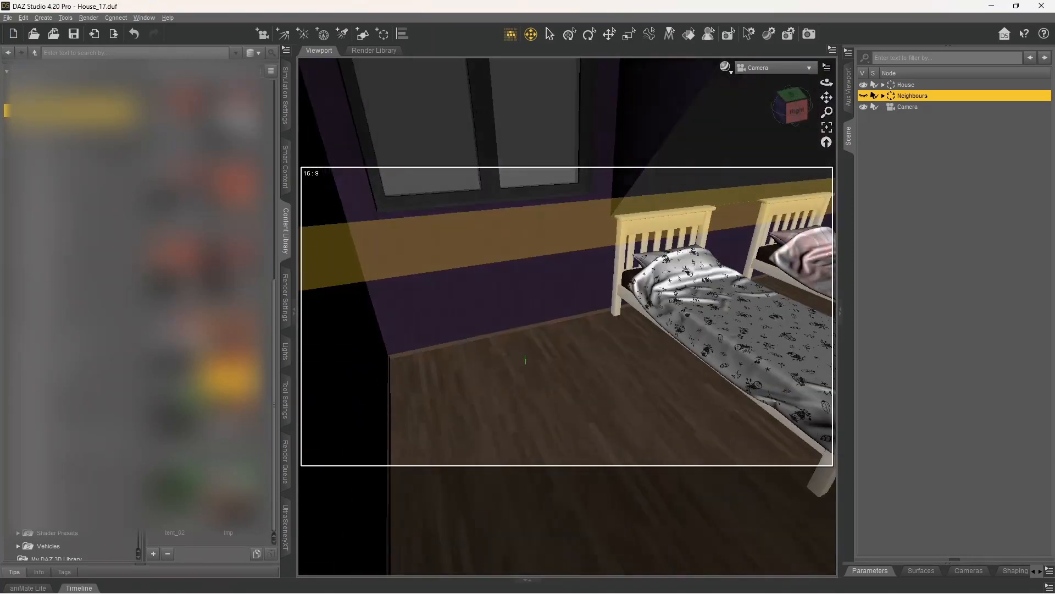
right_click_drag(571, 315, 569, 293)
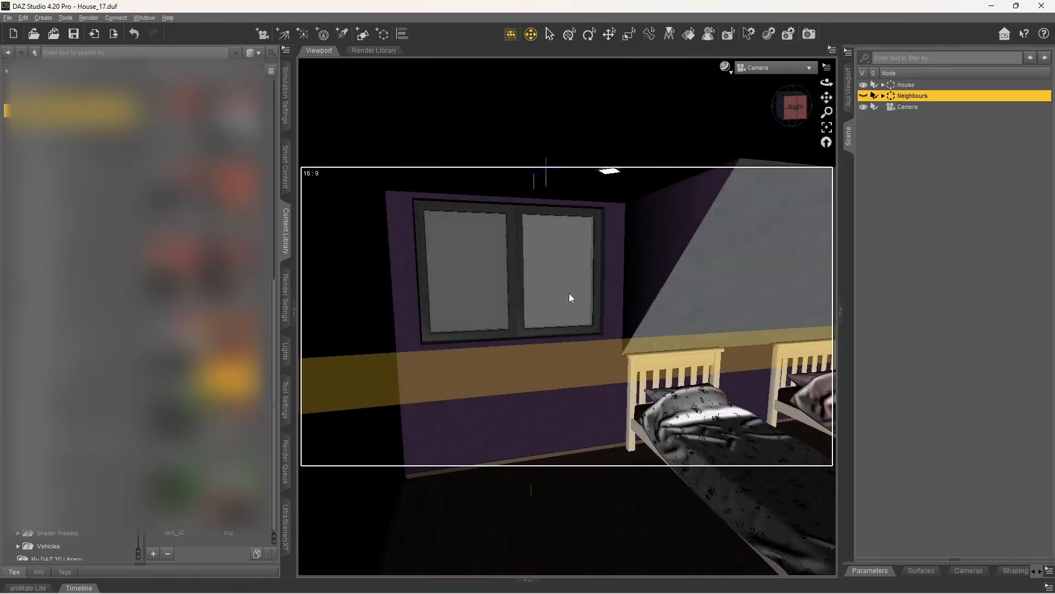
mouse_move(569, 292)
right_mouse_down()
mouse_move(682, 308)
mouse_move(666, 307)
right_mouse_up()
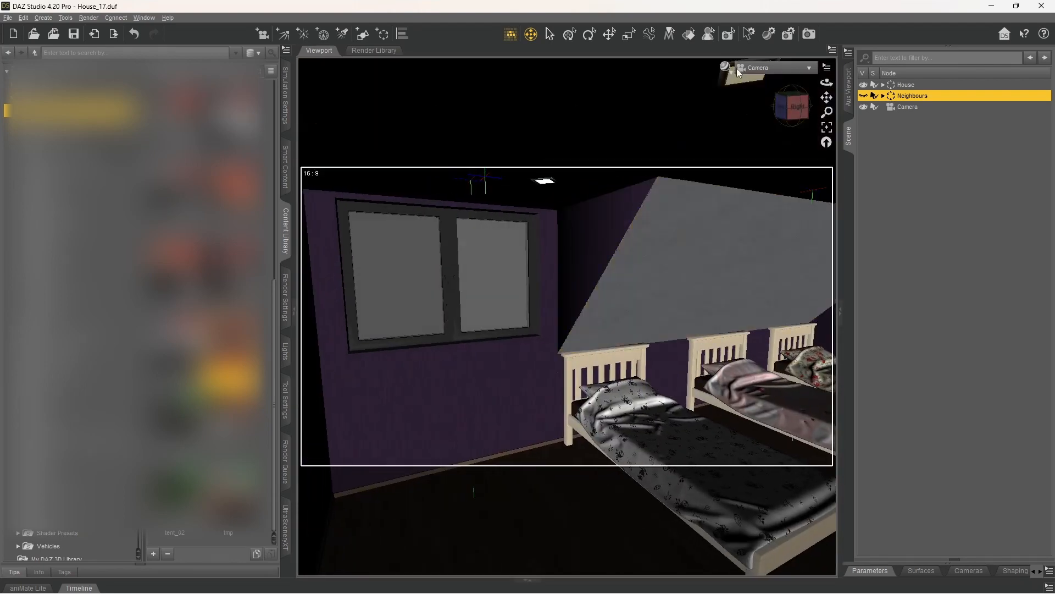
- Preview the bedroom with NVIDIA Iray and examine the purple walls, window reveal and sloped ceiling from several angles
left_click(725, 67)
left_click(725, 304)
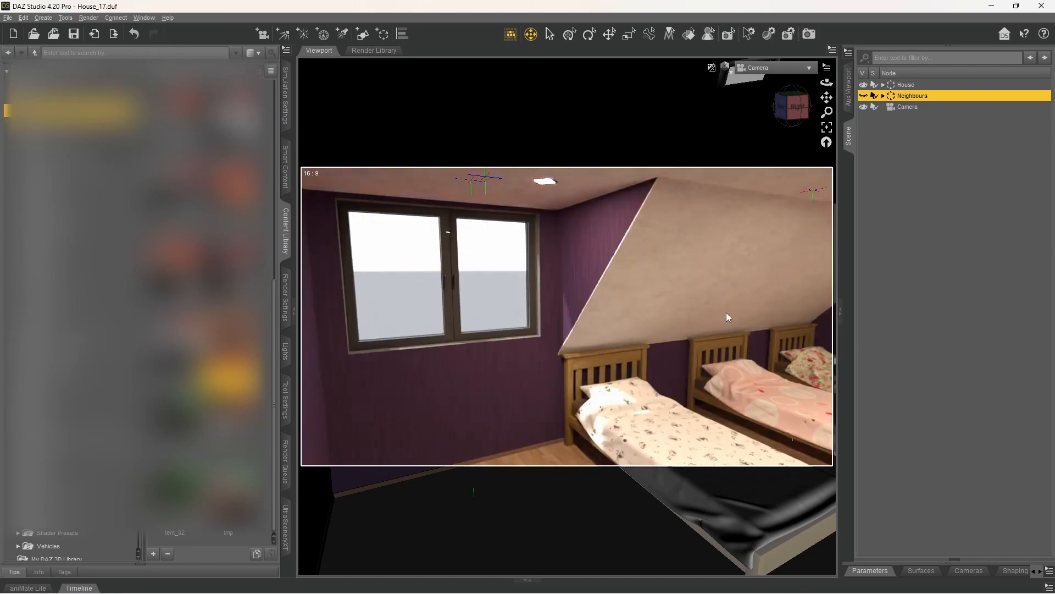
mouse_move(548, 236)
middle_mouse_down()
mouse_move(594, 247)
mouse_move(531, 238)
middle_mouse_up()
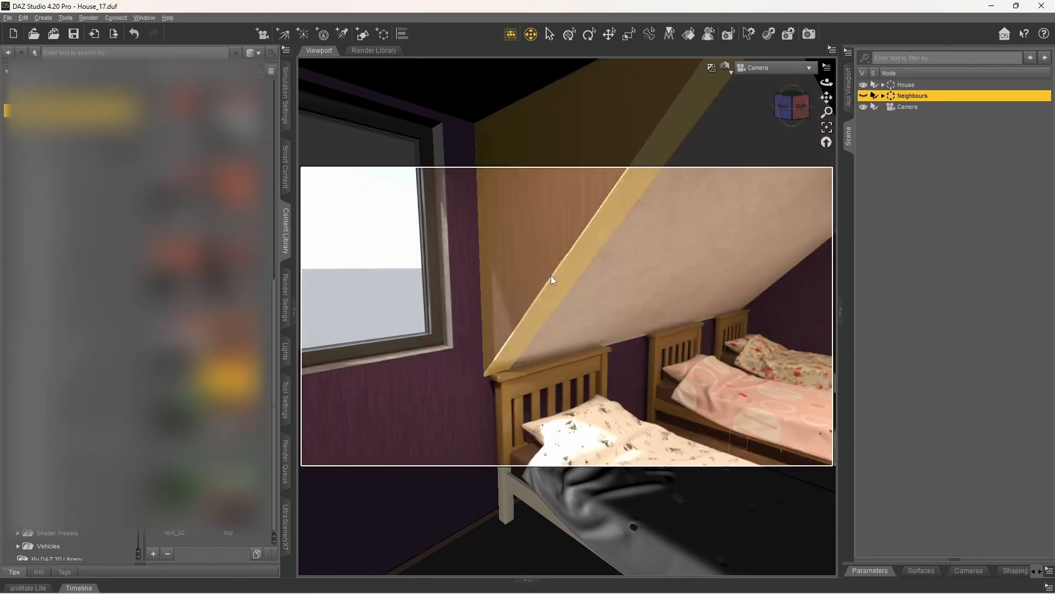
middle_click_drag(586, 288, 632, 291)
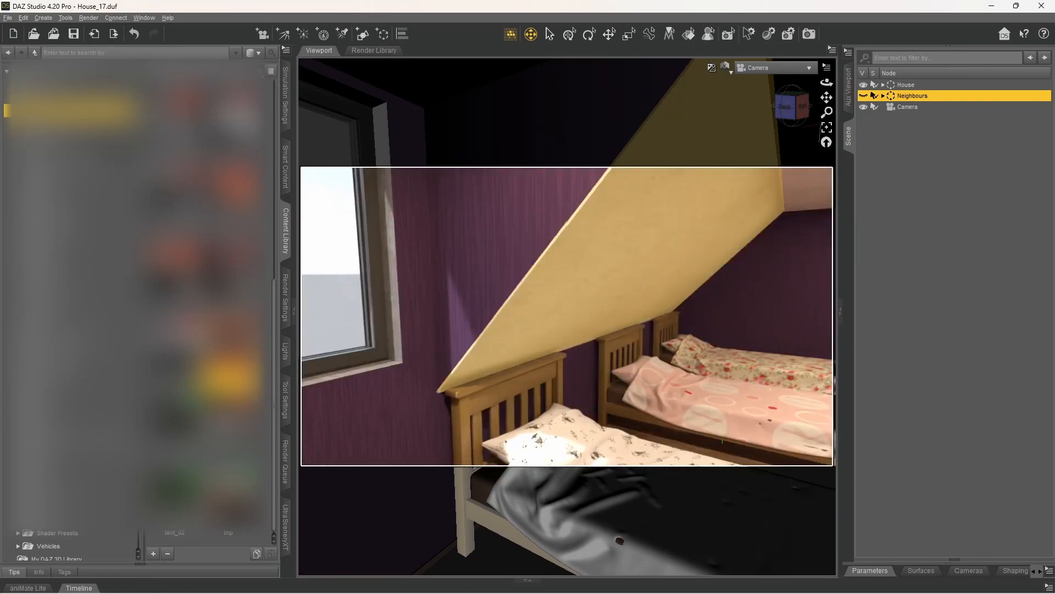
middle_click_drag(636, 278, 666, 303)
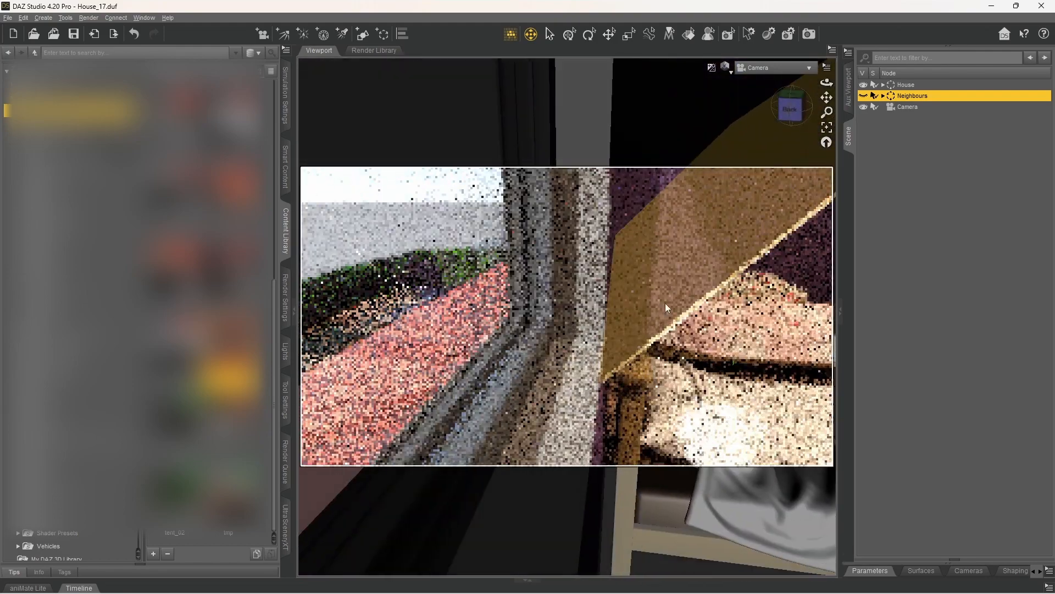
mouse_move(612, 323)
middle_mouse_down()
mouse_move(584, 341)
mouse_move(607, 332)
middle_mouse_up()
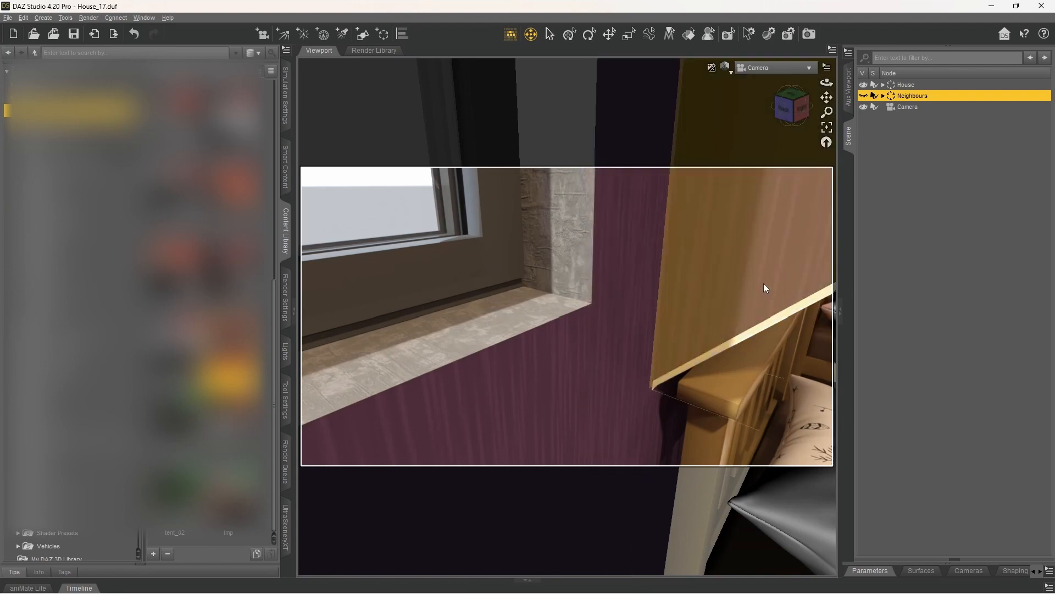
middle_click_drag(668, 271, 573, 321)
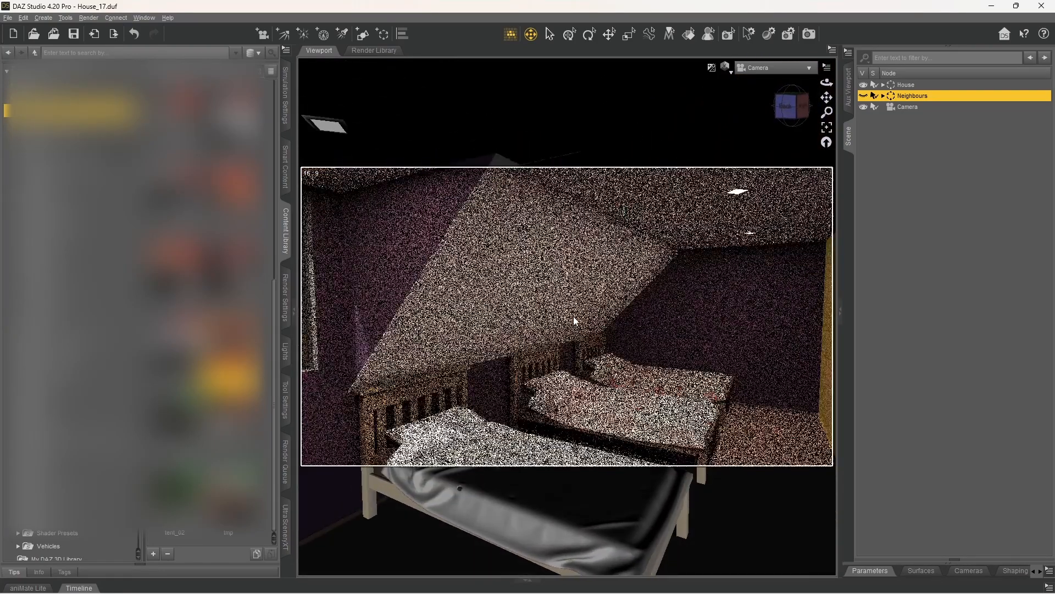
middle_click_drag(673, 351, 649, 311)
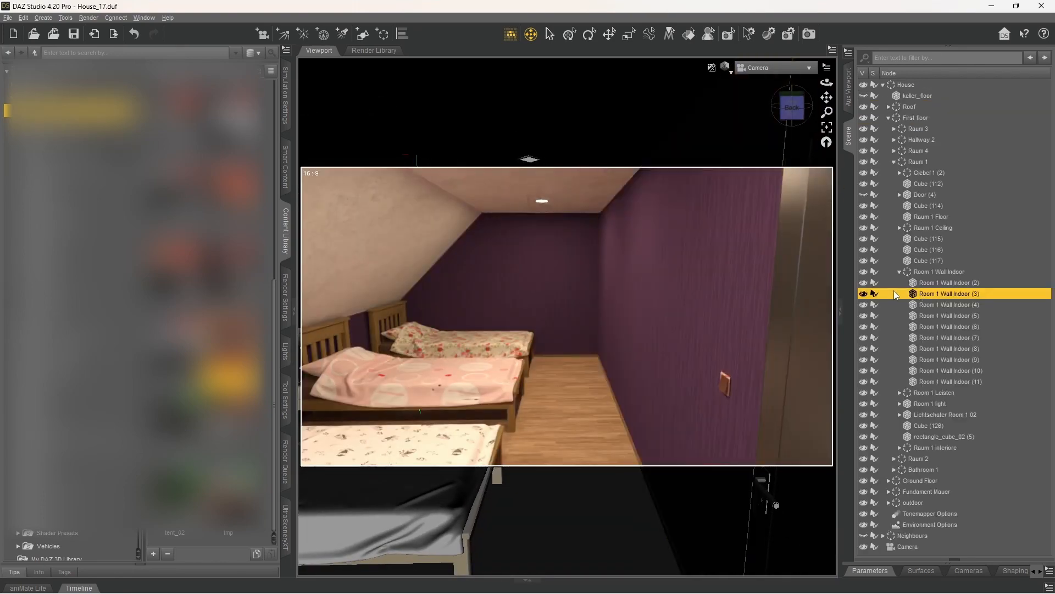
- Switch the viewport to Texture Shaded and frame the whole House group
left_click(726, 68)
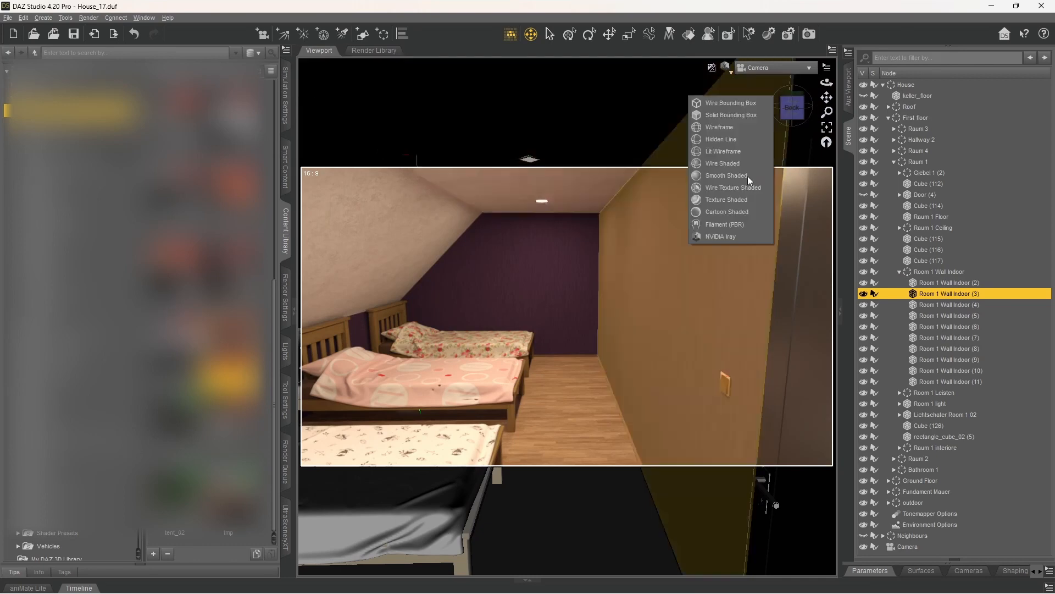
left_click(729, 200)
mouse_move(704, 341)
middle_mouse_down()
mouse_move(769, 401)
mouse_move(775, 428)
mouse_move(688, 351)
mouse_move(583, 387)
middle_mouse_up()
left_click(905, 85)
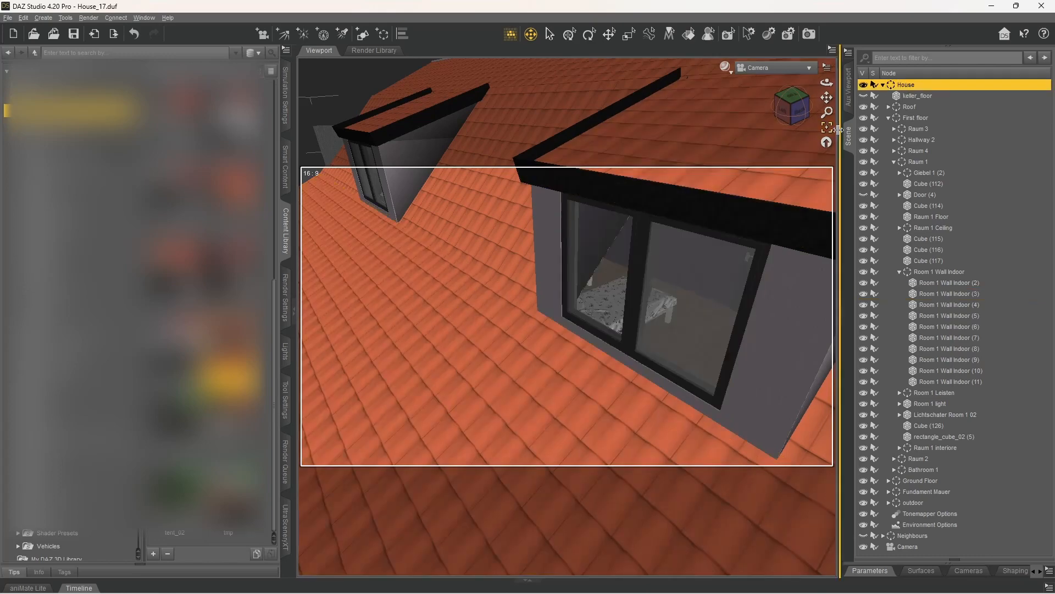
left_click(827, 126)
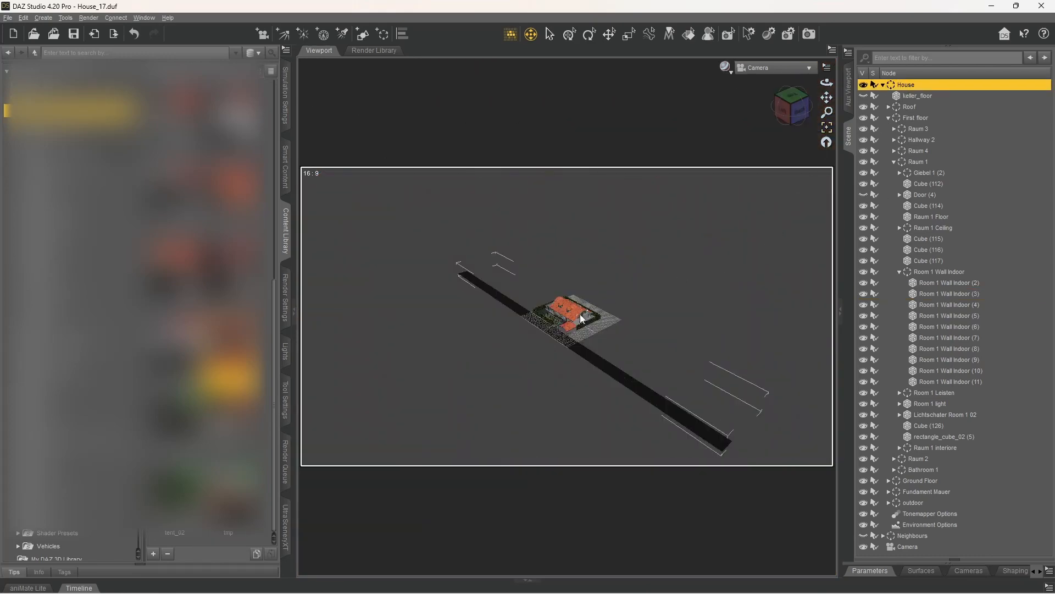
- Frame the Roof group and view the house from its gable end and front corner
left_click(912, 109)
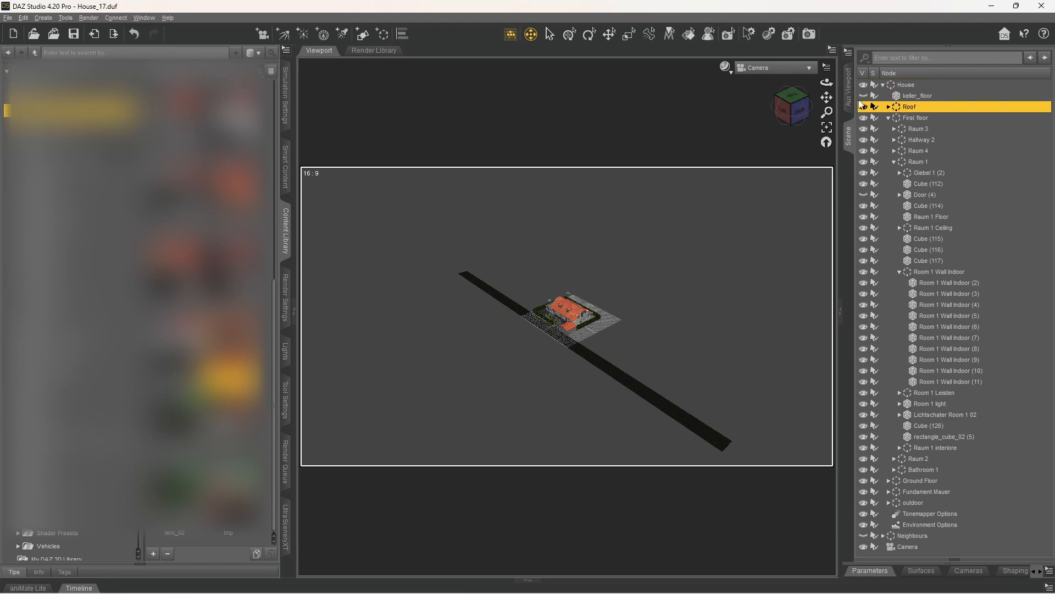
left_click(826, 127)
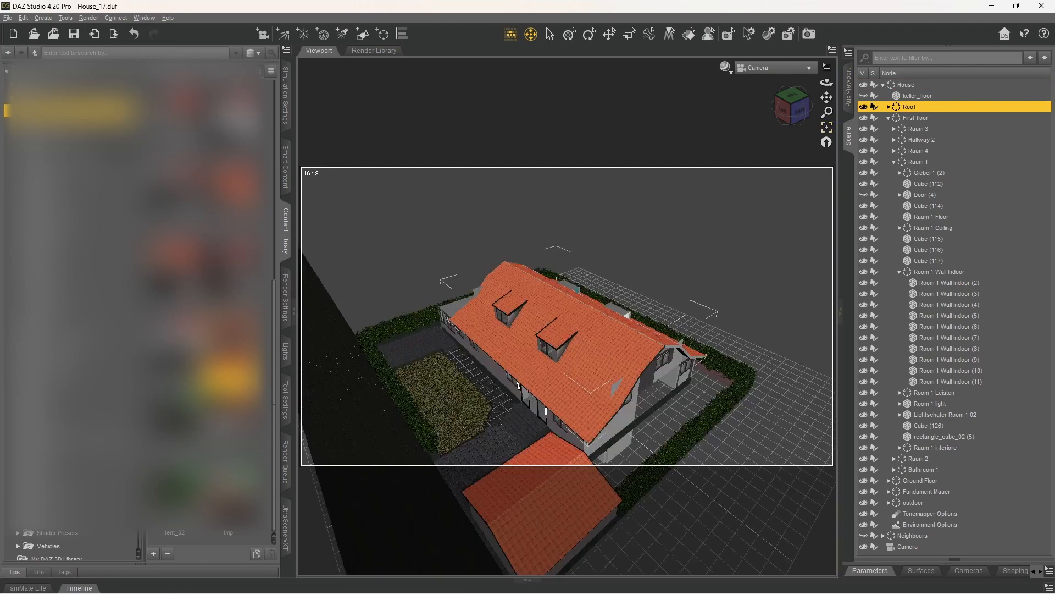
middle_click_drag(539, 275, 457, 262)
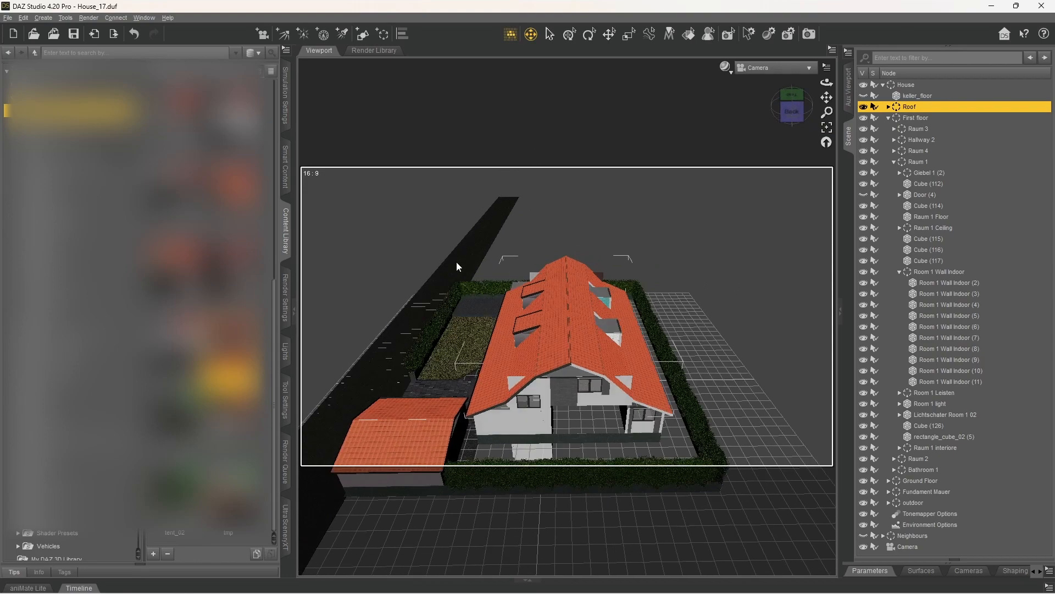
middle_click_drag(751, 190, 683, 245)
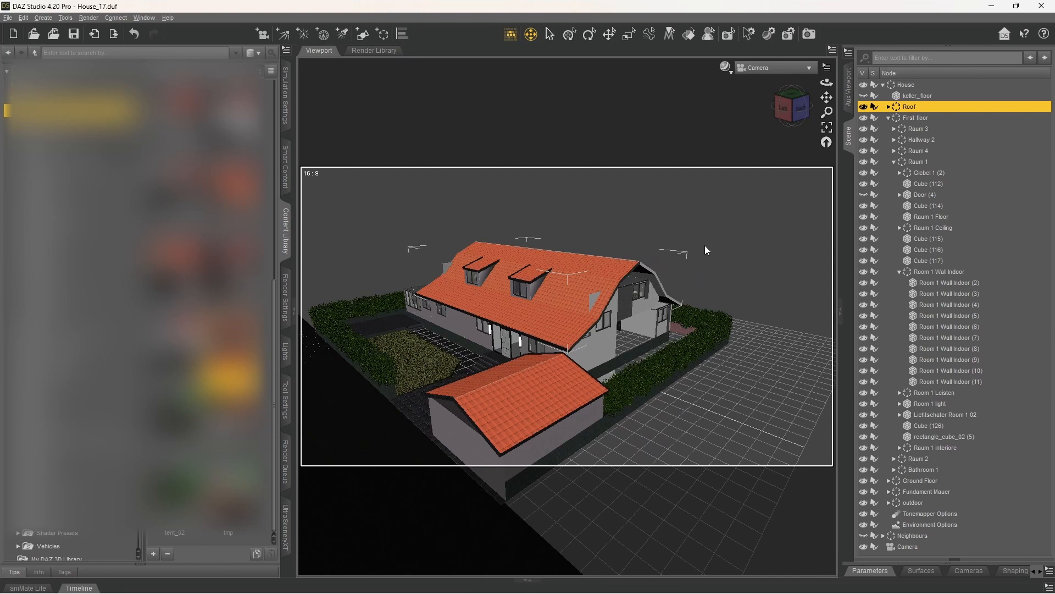
middle_click_drag(566, 290, 556, 295)
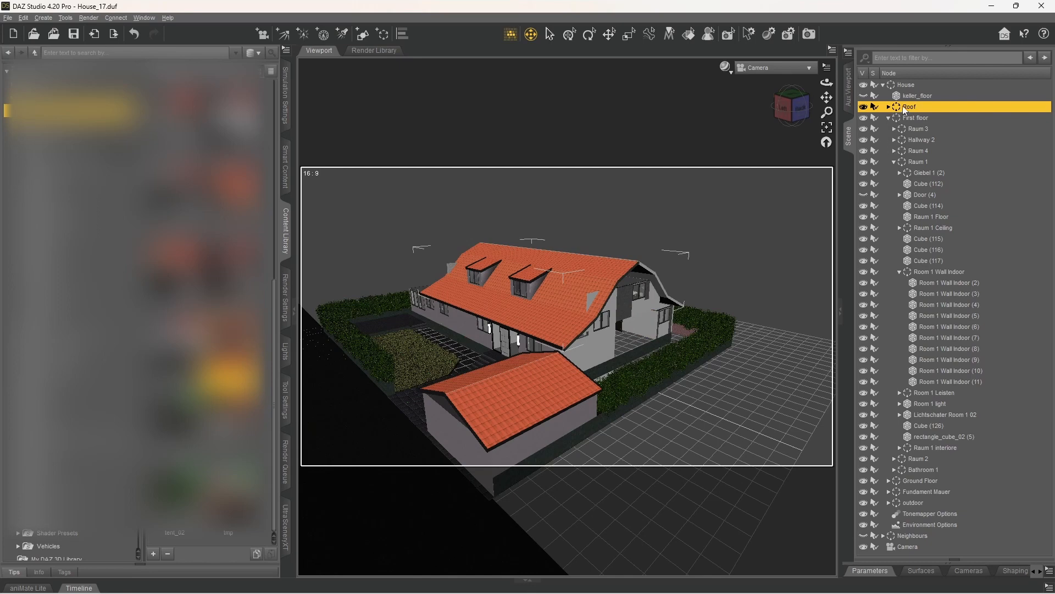
- Collapse the Raum 1 group and select the Ground Floor group in the scene hierarchy
left_click(912, 161)
left_click(910, 176)
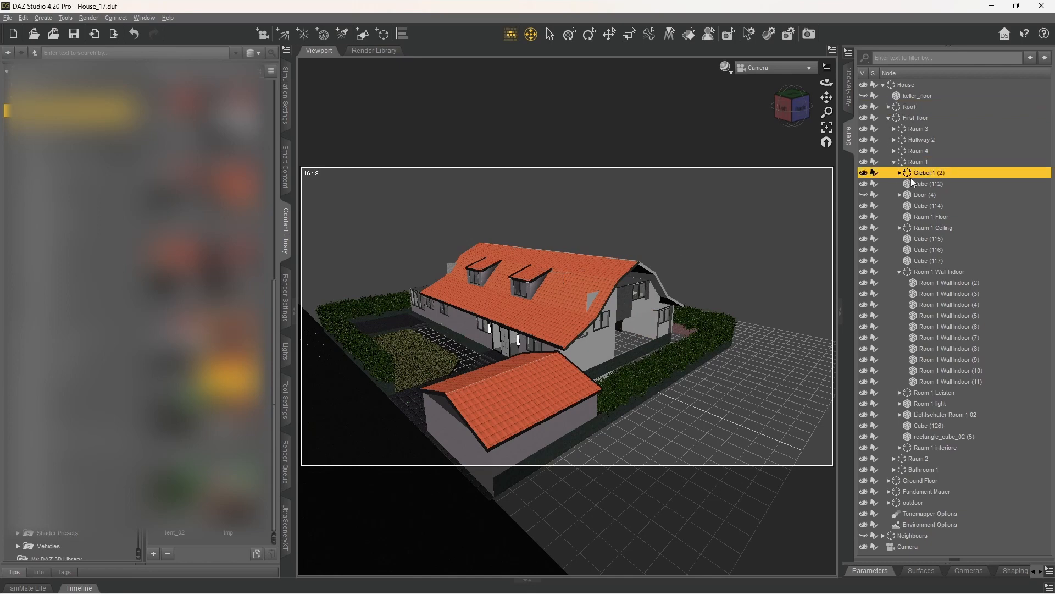
left_click(895, 162)
left_click(918, 174)
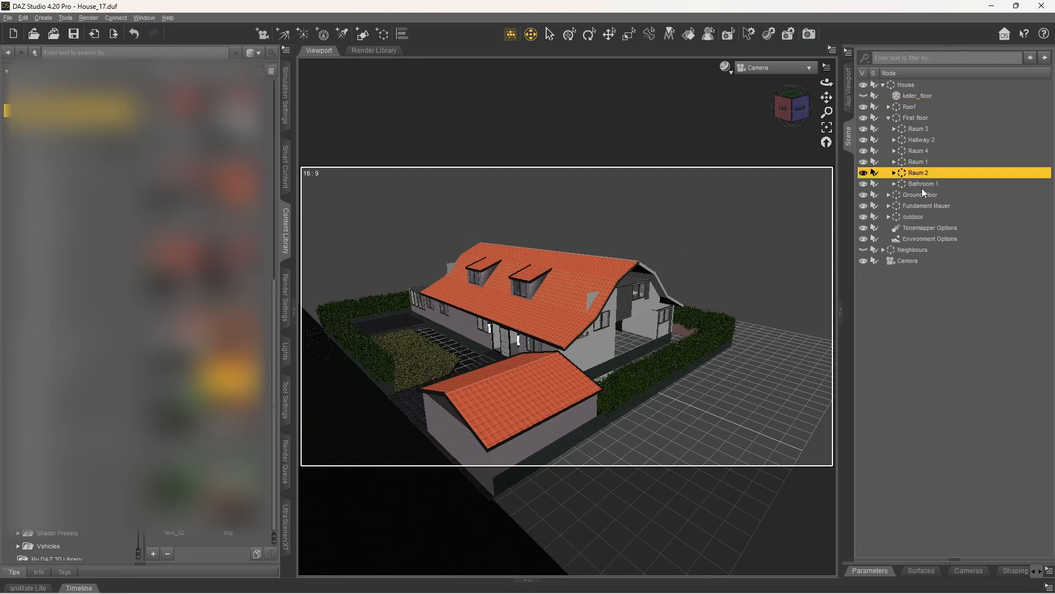
left_click(922, 185)
left_click(930, 205)
left_click(916, 196)
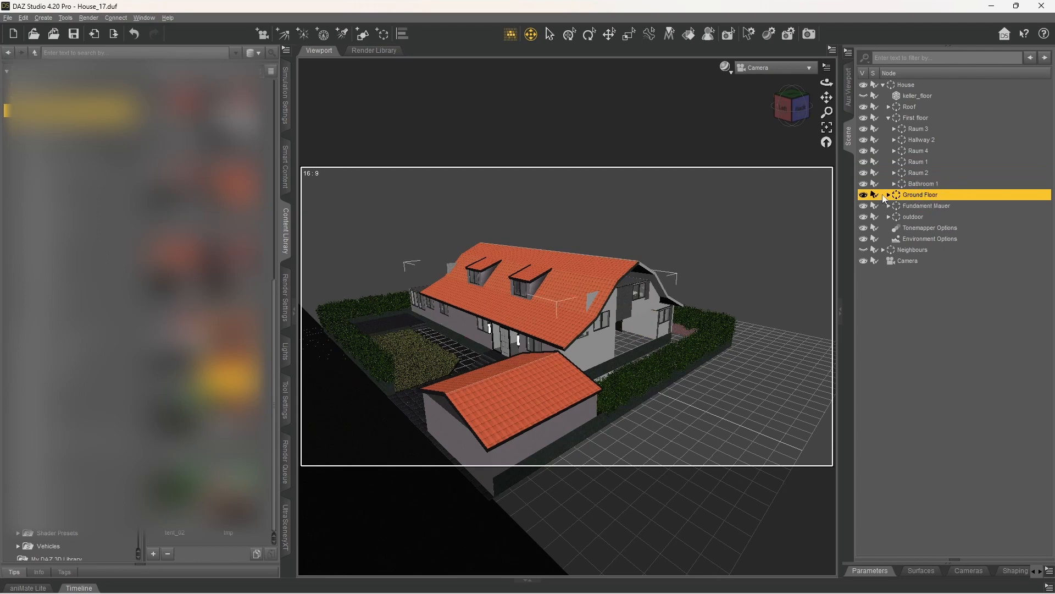
- Expand the Ground Floor group and make its hidden room groups visible
left_click(889, 194)
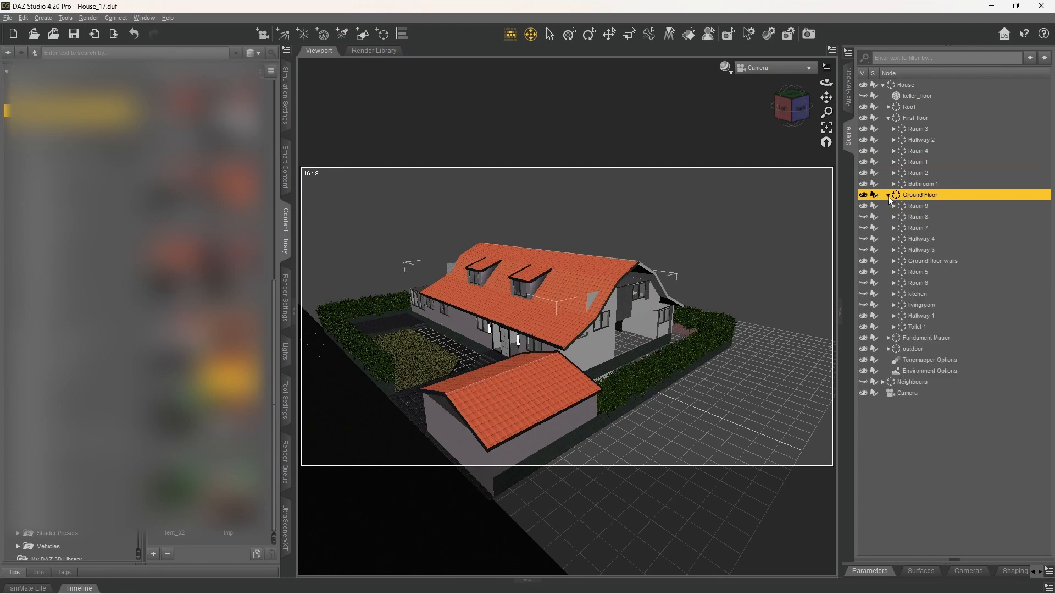
left_click(864, 217)
left_click(864, 282)
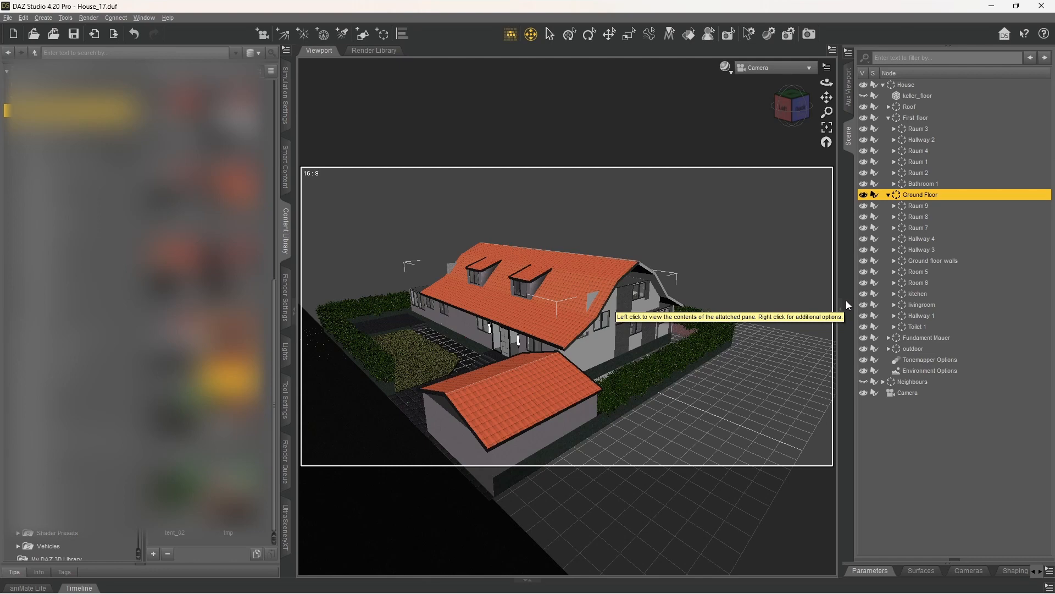
- View the house from the front and select the Facade (3) slab on its front wall
middle_click_drag(545, 313, 666, 276)
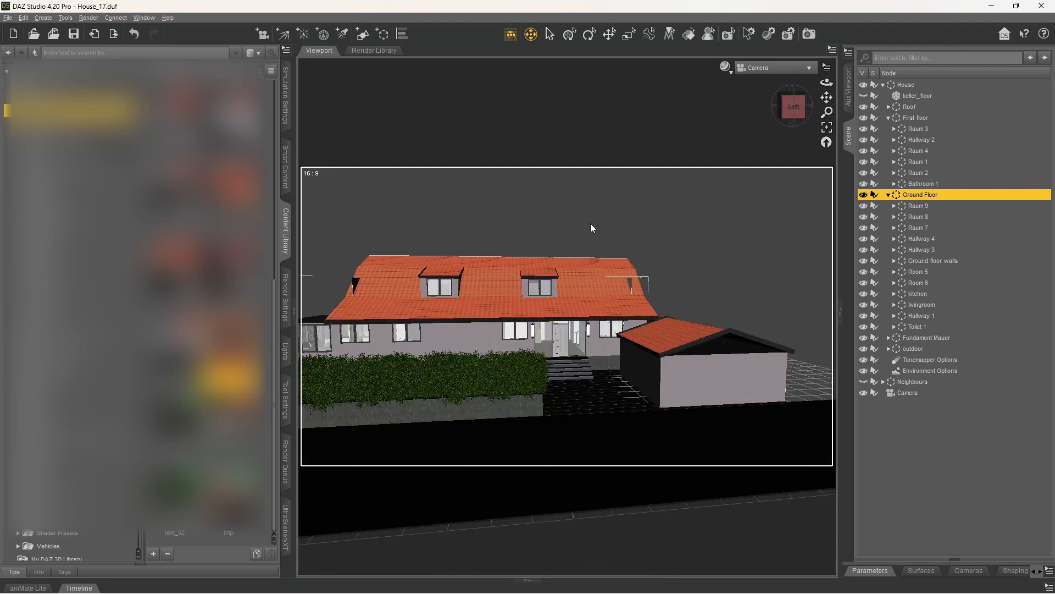
middle_click_drag(590, 223, 532, 305)
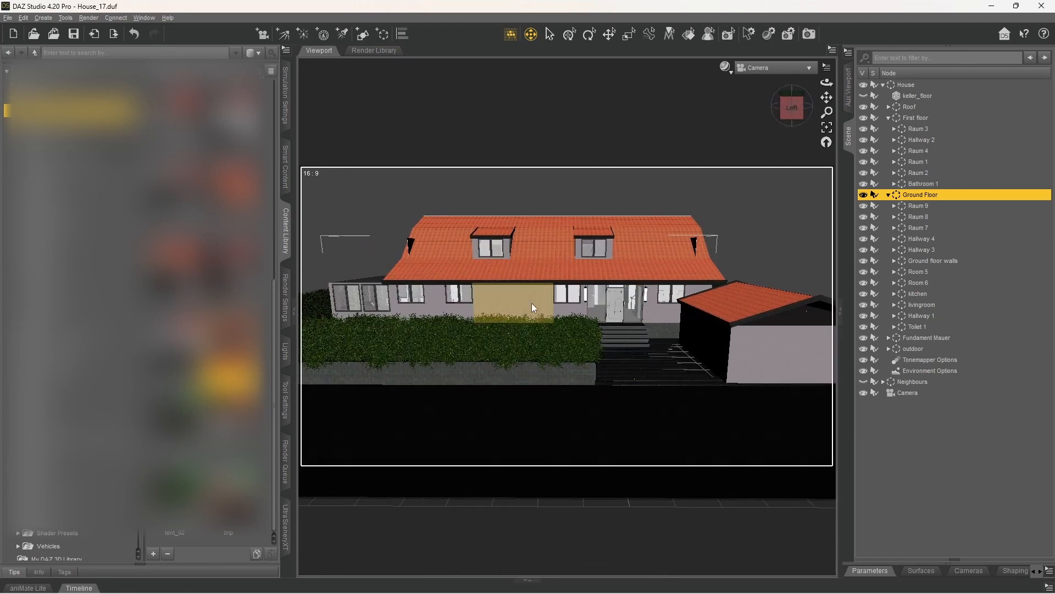
left_click(532, 303)
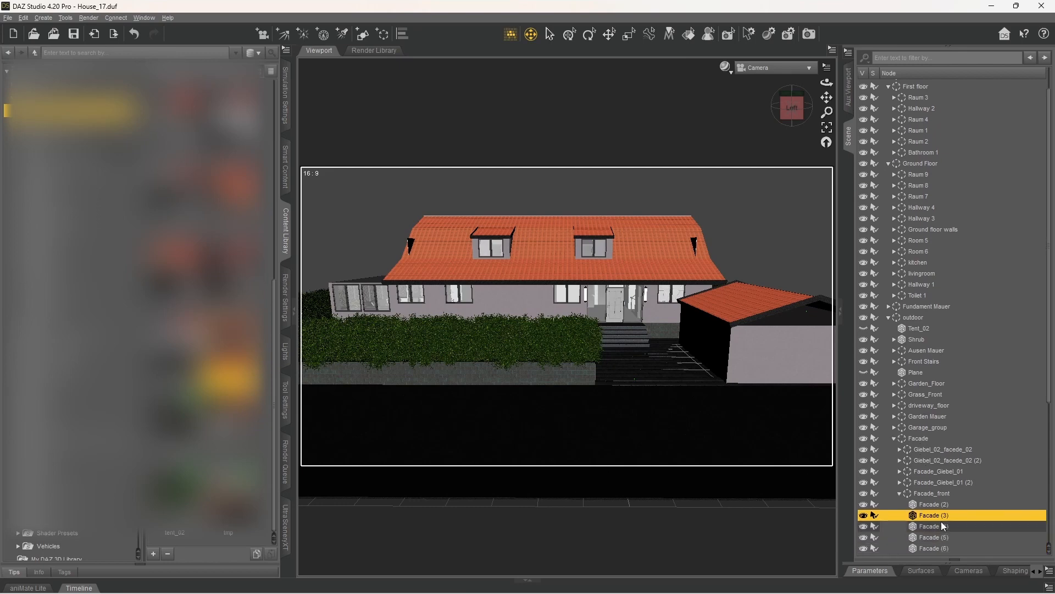
scroll(587, 275, "up", 2)
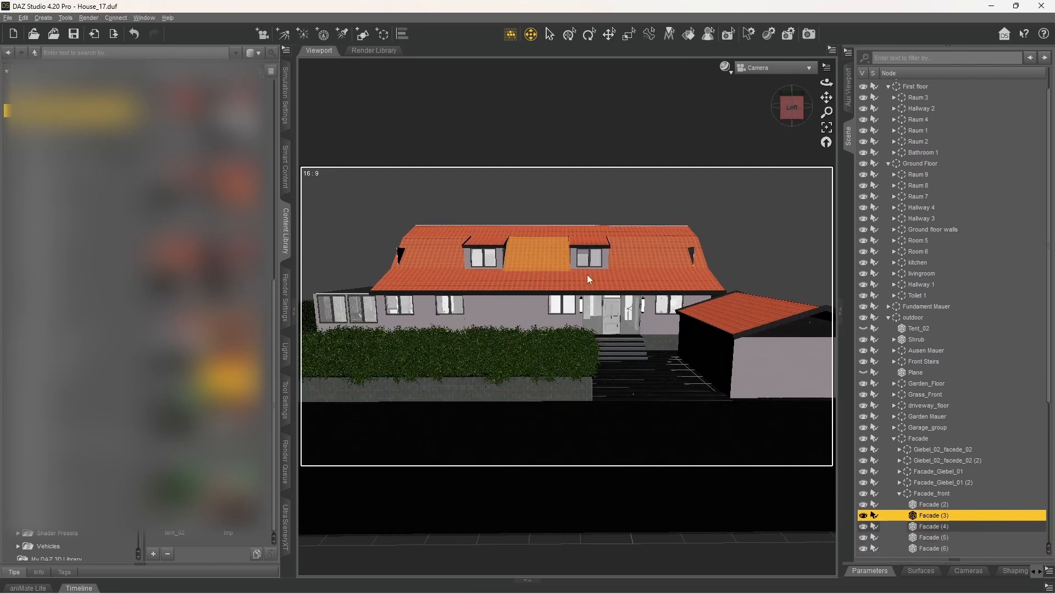
- Toggle the visibility of the Facade_front group to compare the wall with and without slabs, leaving the group hidden
left_click(912, 497)
left_click(863, 494)
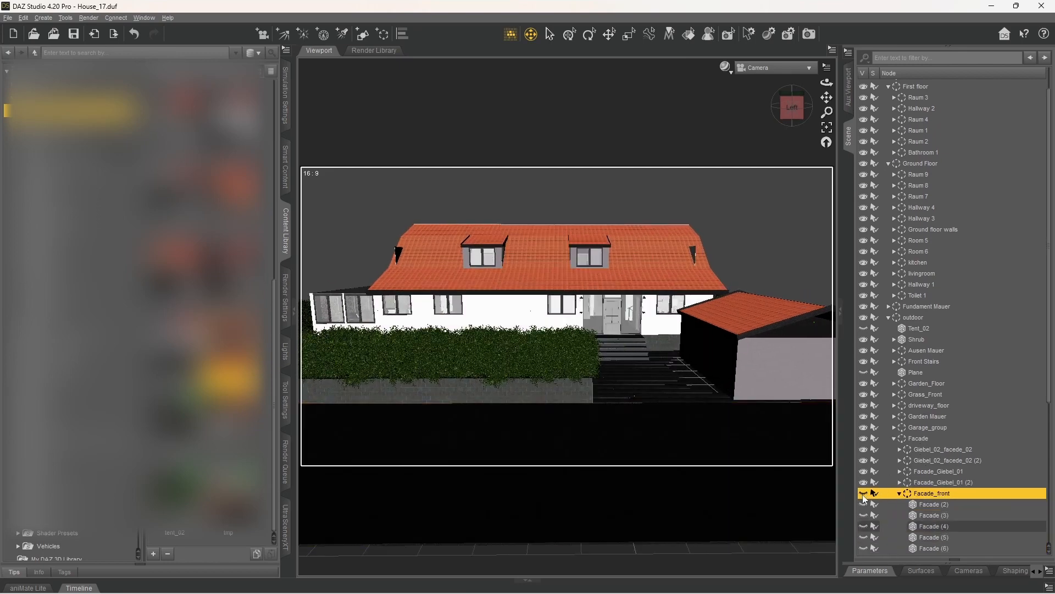
left_click(864, 495)
left_click(863, 494)
left_click(863, 494)
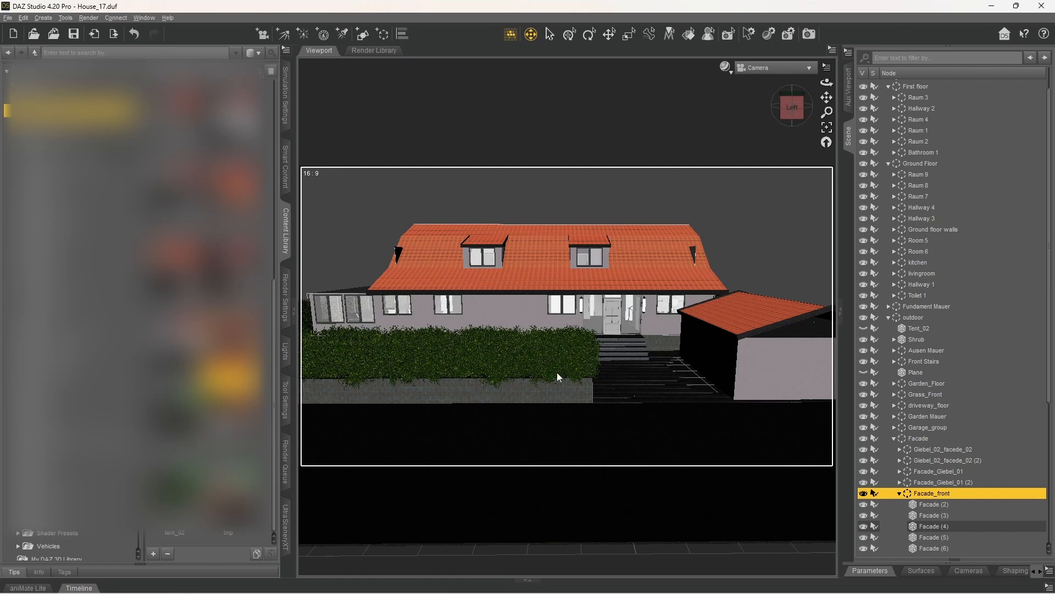
left_click(864, 494)
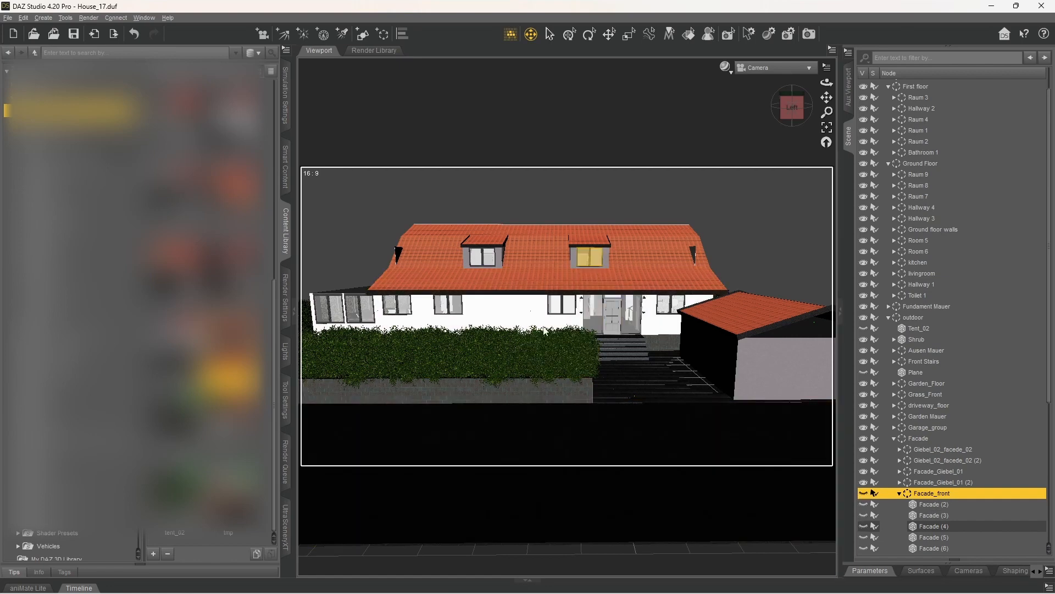
- Select the bare wall cube behind the hidden facade, collapse the Ground floor walls group and select that group
left_click(514, 323)
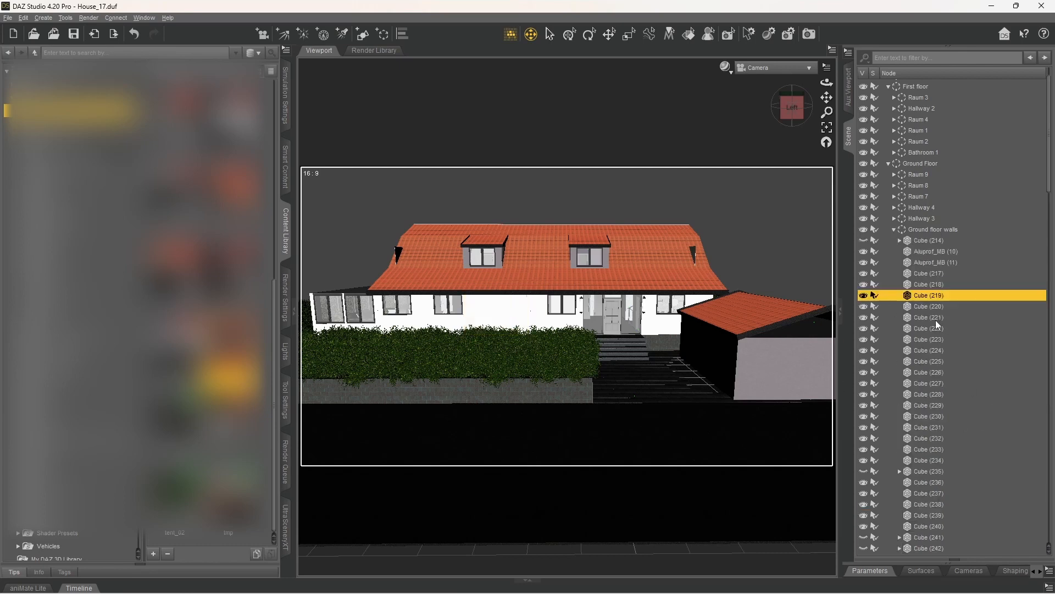
left_click(895, 230)
left_click(925, 240)
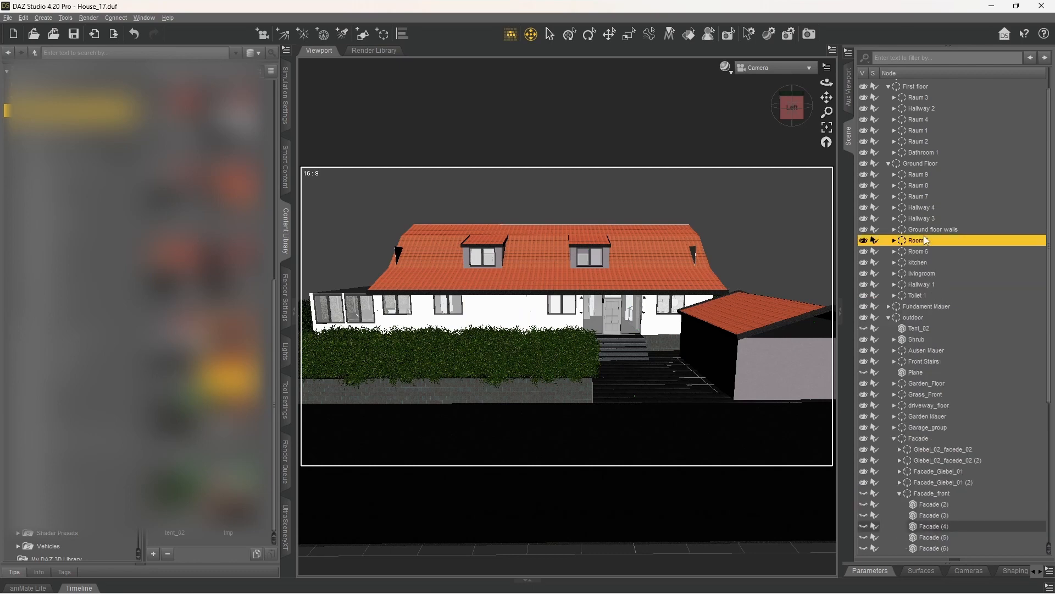
left_click(917, 230)
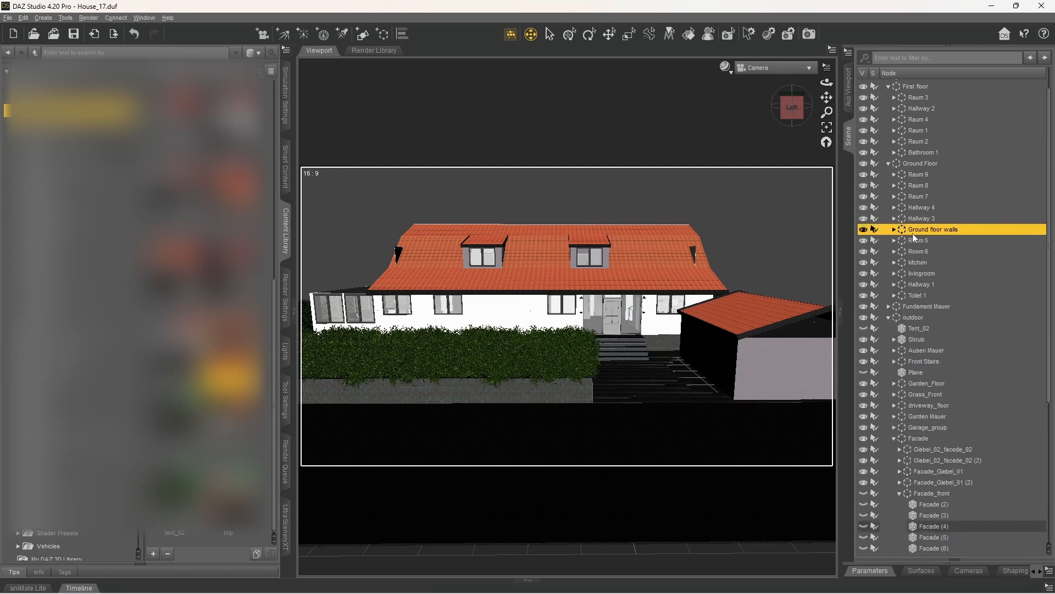
- Hide and reshow the Ground floor walls group, and select the Facade (2) slab and the front window Aluprof_MB (10)
left_click(864, 231)
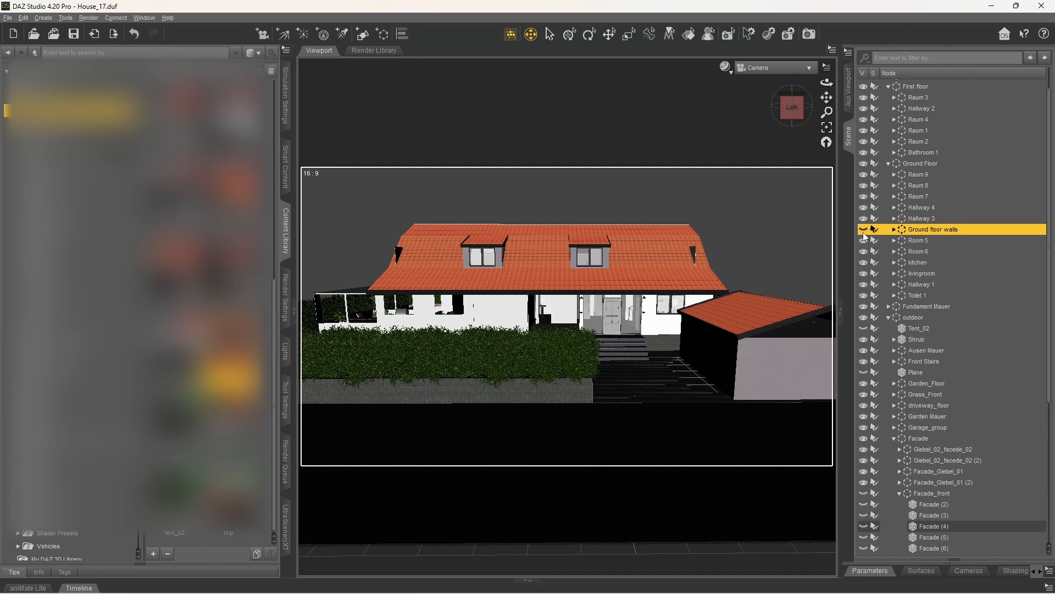
left_click(863, 230)
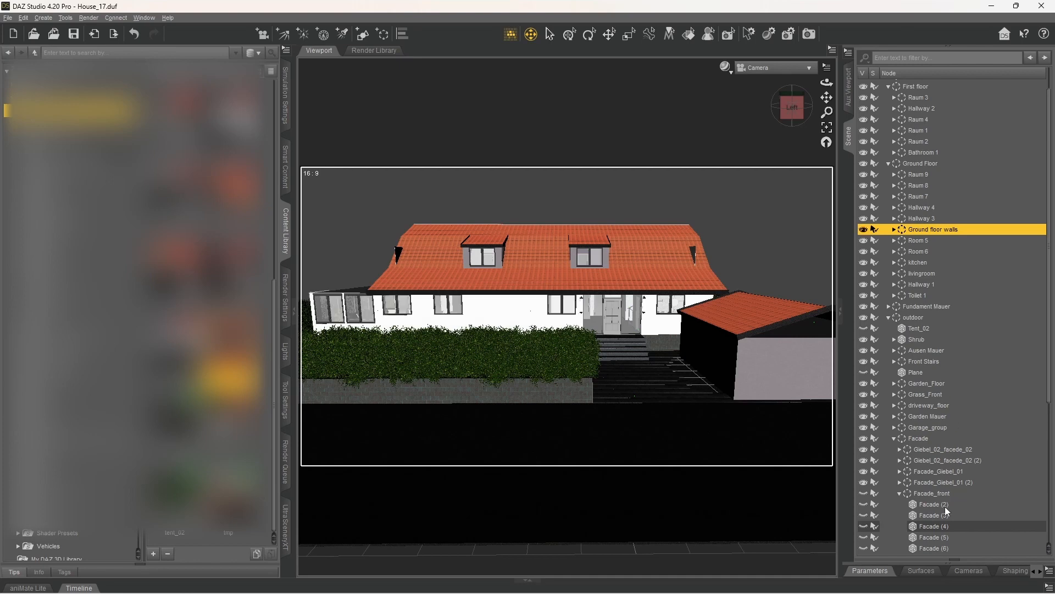
left_click(929, 494)
left_click(946, 507)
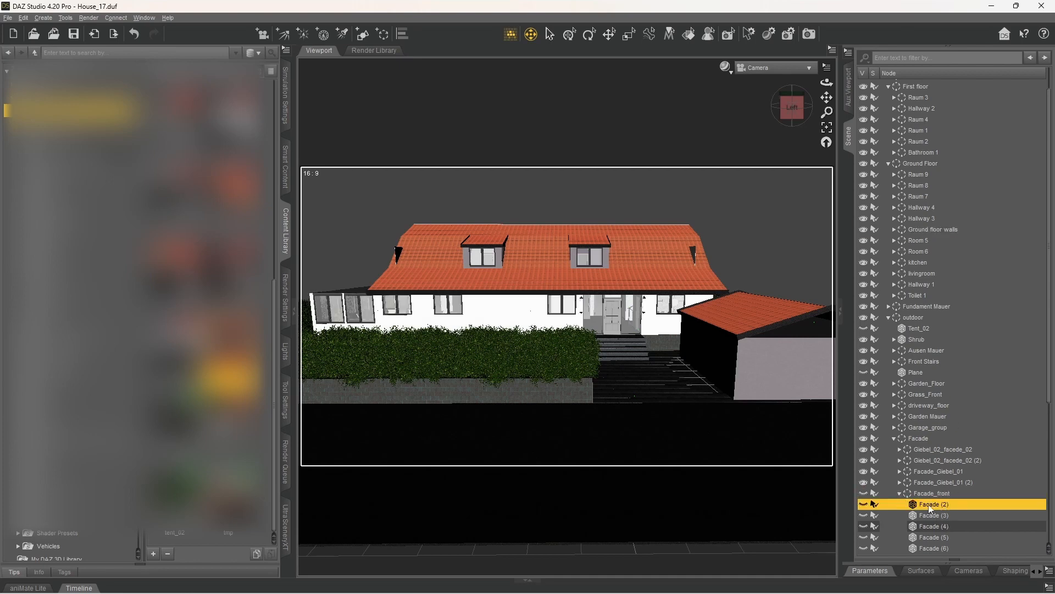
left_click(363, 315)
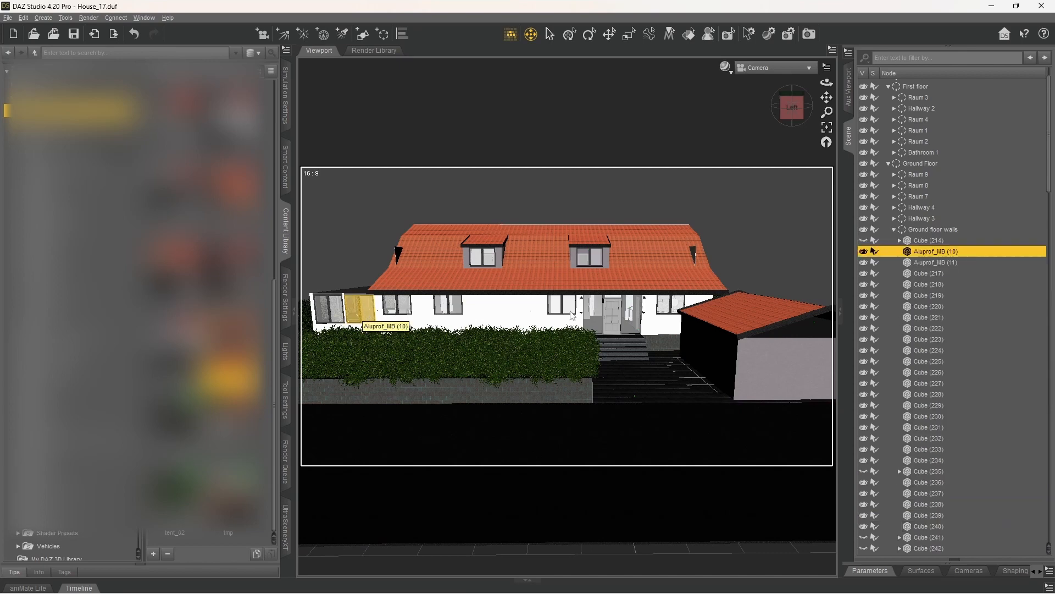
left_click(894, 231)
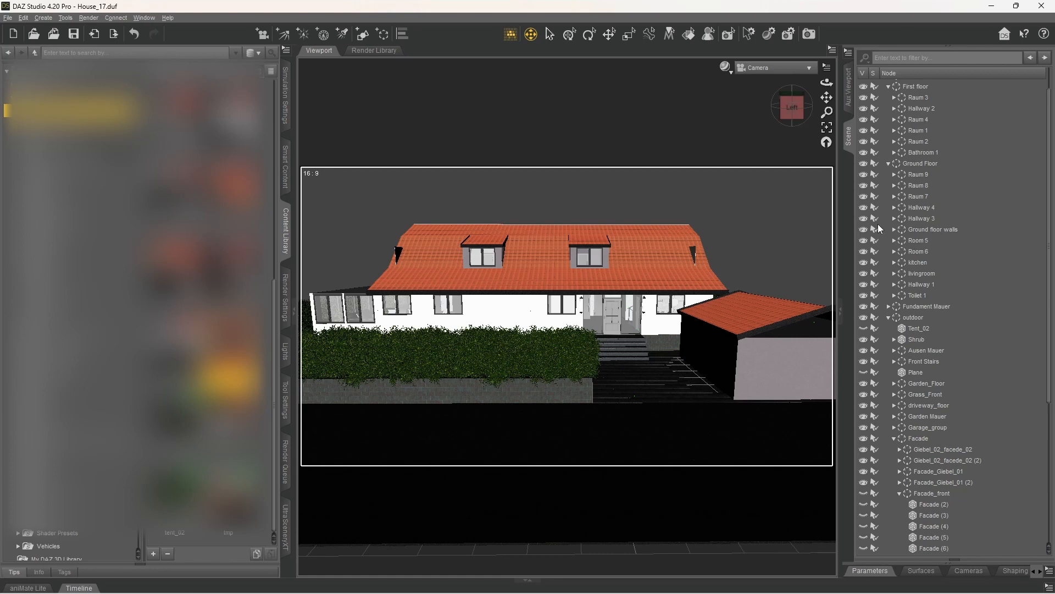
- Switch the viewport to the photorealistic Iray preview and select the main roof's lower front slope, roof (10)
left_click(725, 68)
left_click(725, 218)
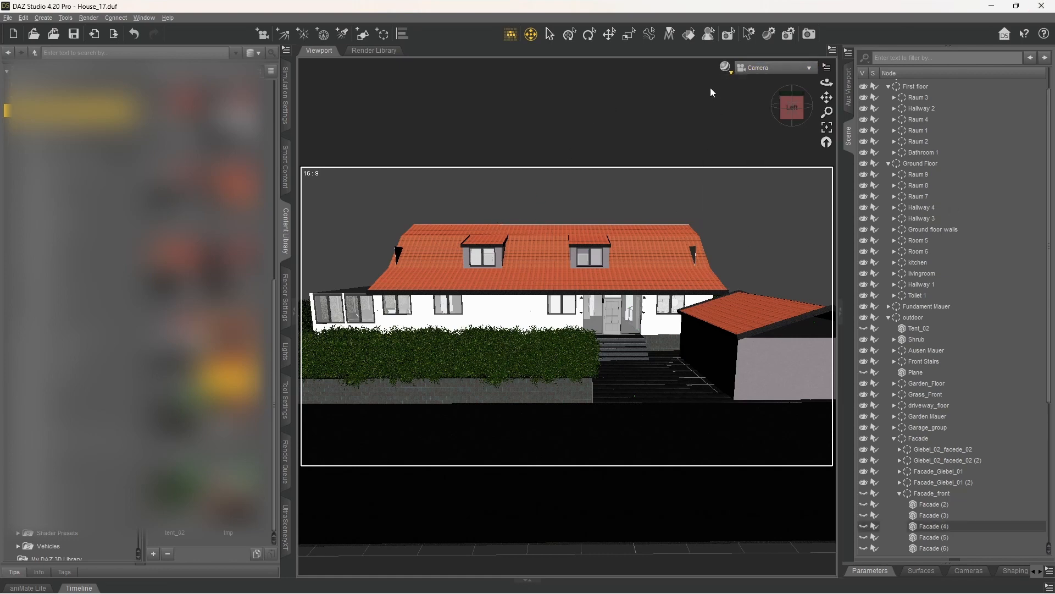
left_click(627, 278)
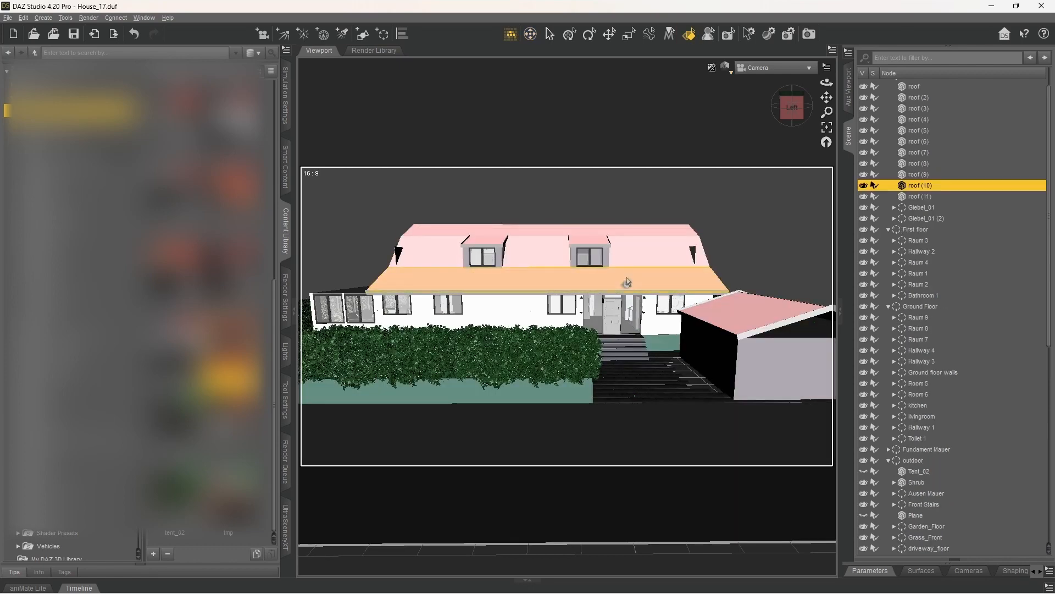
- Examine the garage roof tiles and the house entrance from close range in the rendered preview
left_click(531, 34)
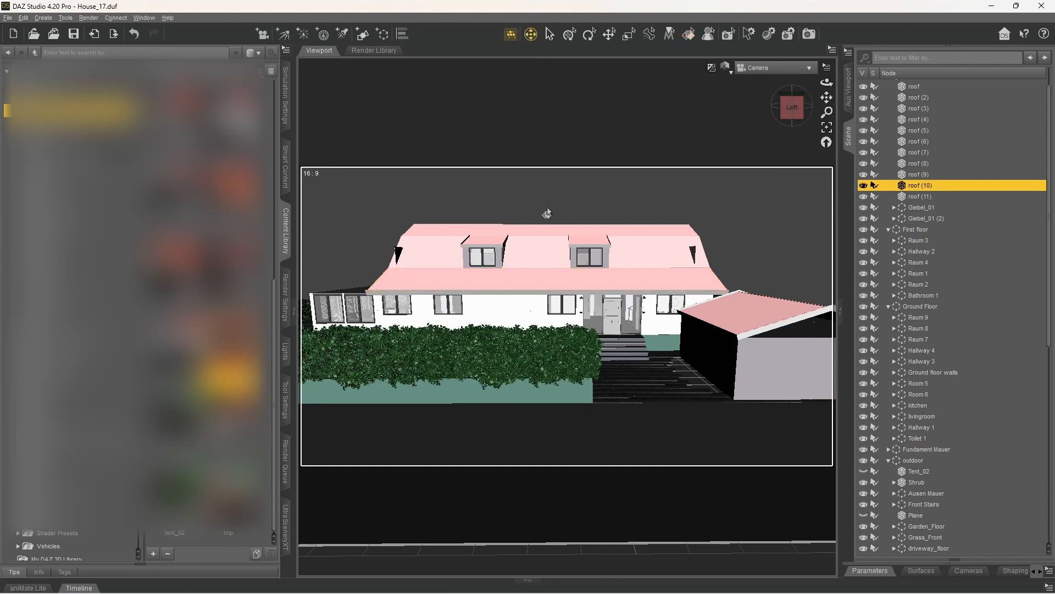
middle_click_drag(547, 214, 557, 217)
key("w")
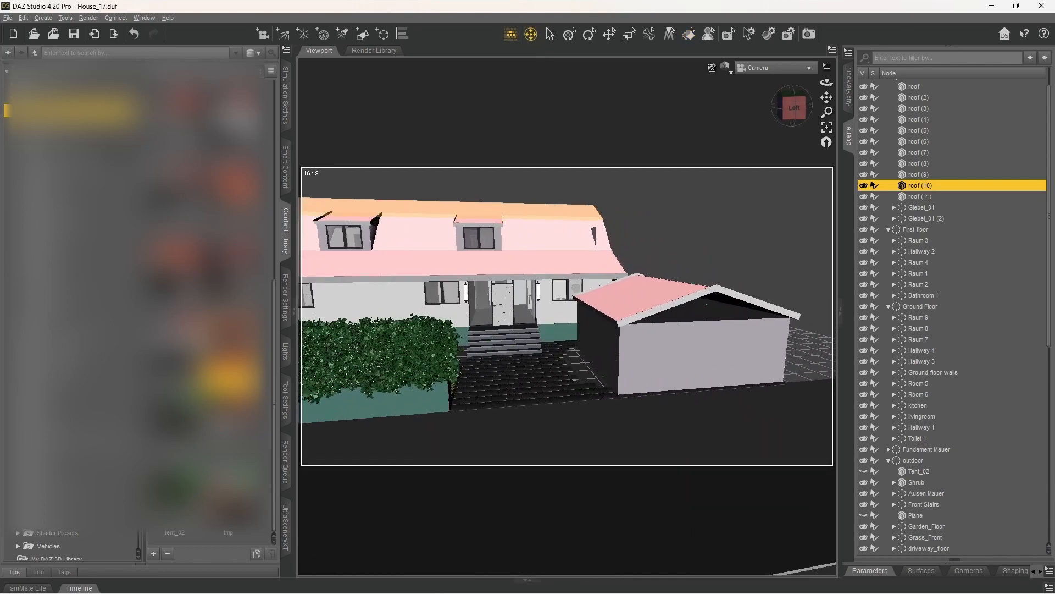
key("w")
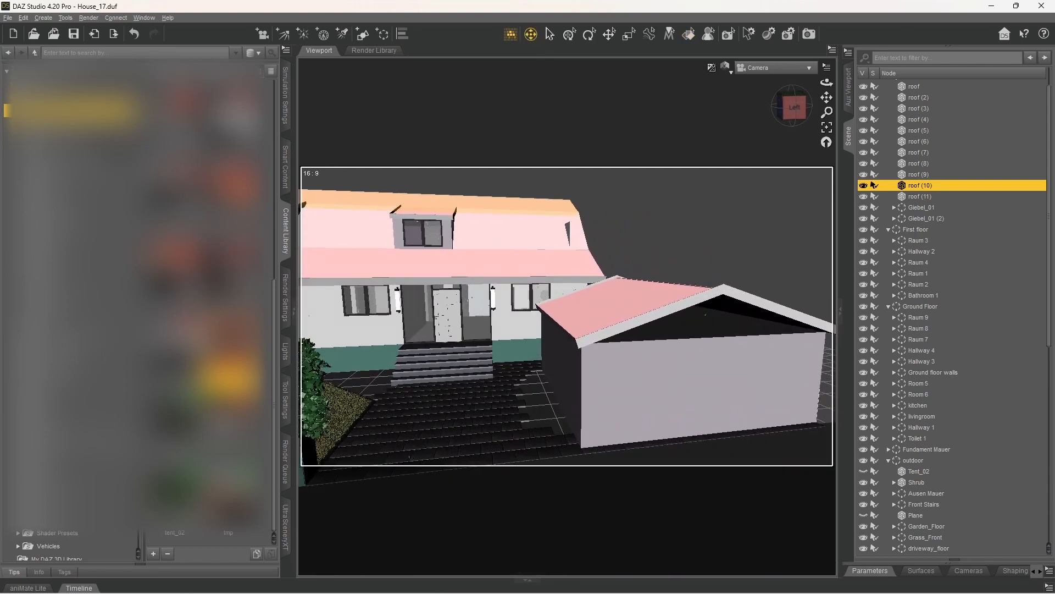
key("w")
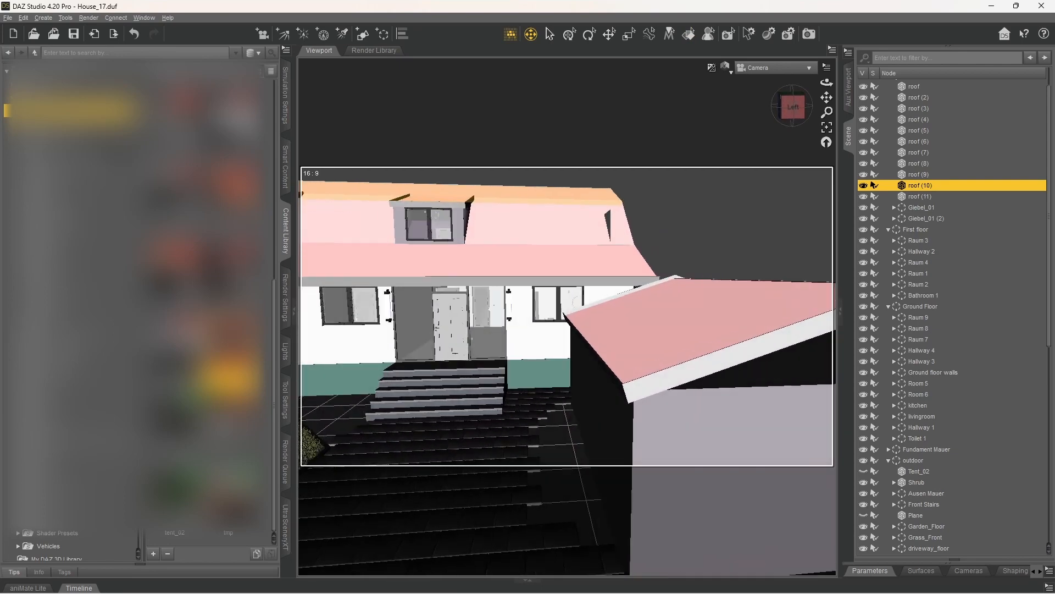
key("w")
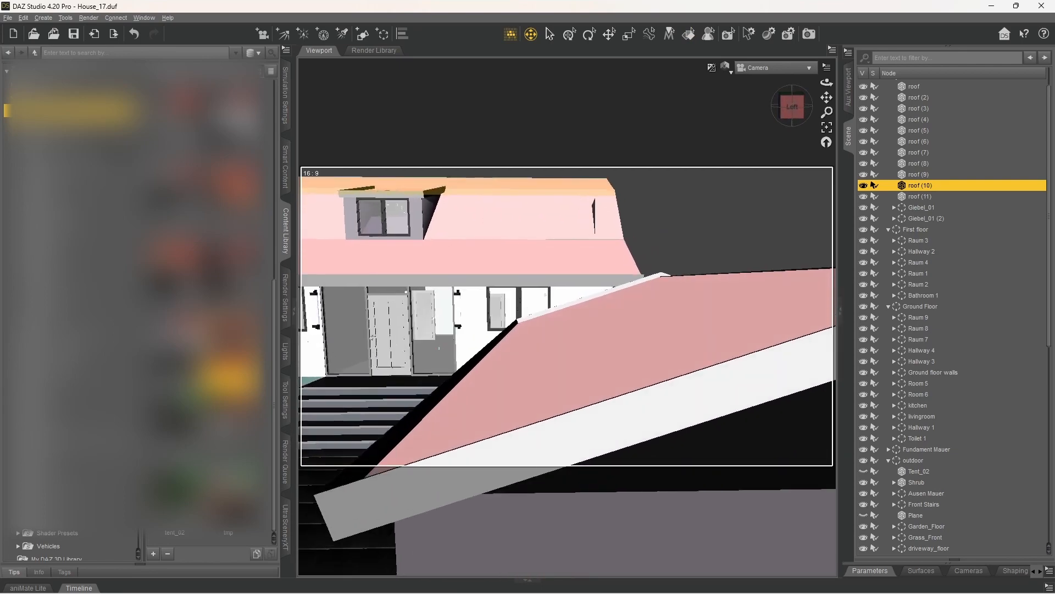
key("w")
key("s")
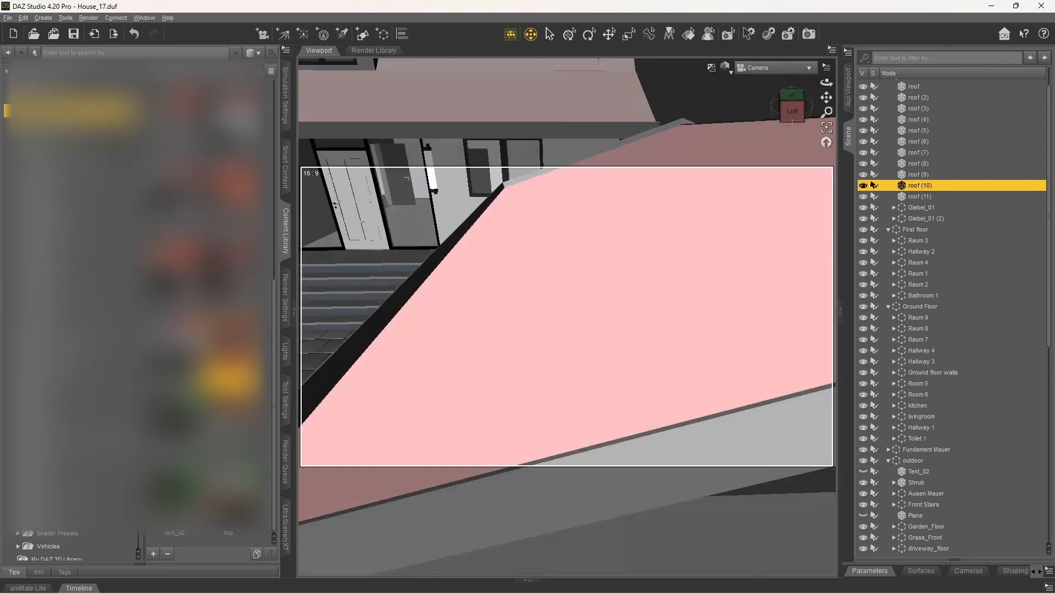
key("s")
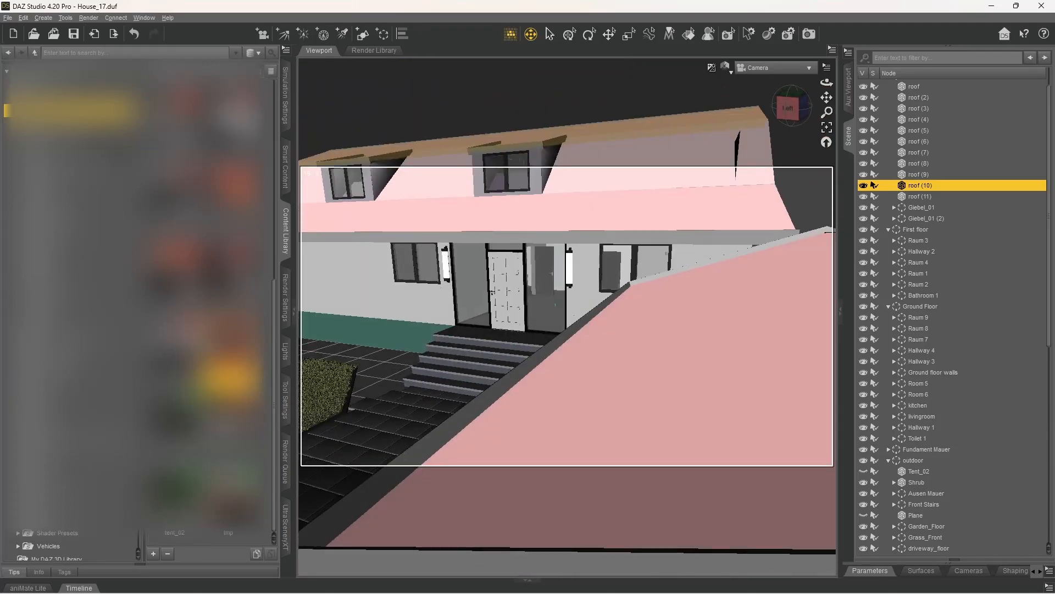
key("d")
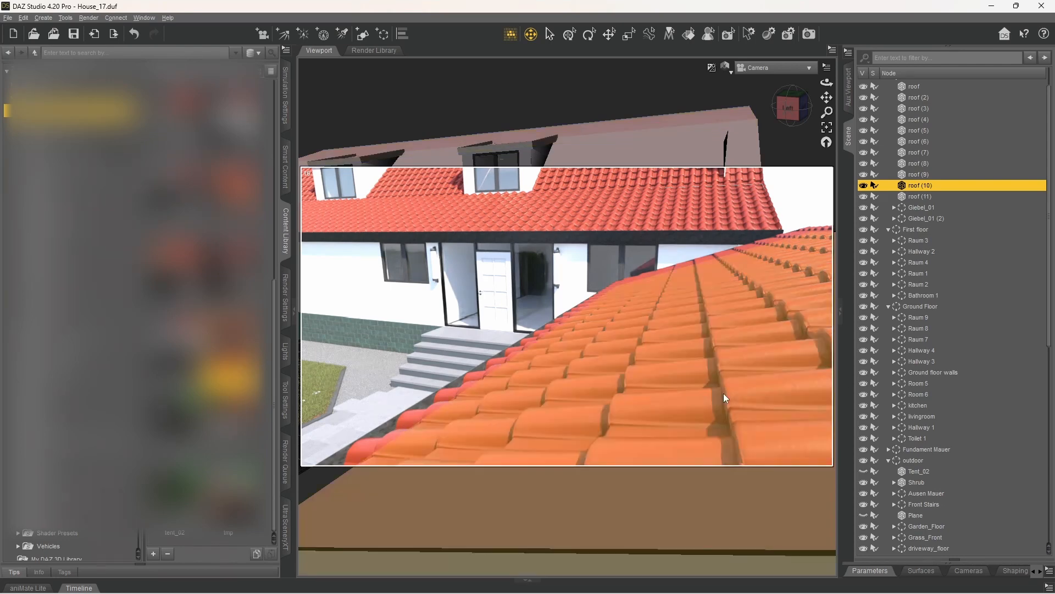
- Select surface 3 of the garage roof slab roof (15), show its surface settings and enlarge the viewport by collapsing the content library
left_click(689, 34)
left_click(682, 366)
left_click(871, 572)
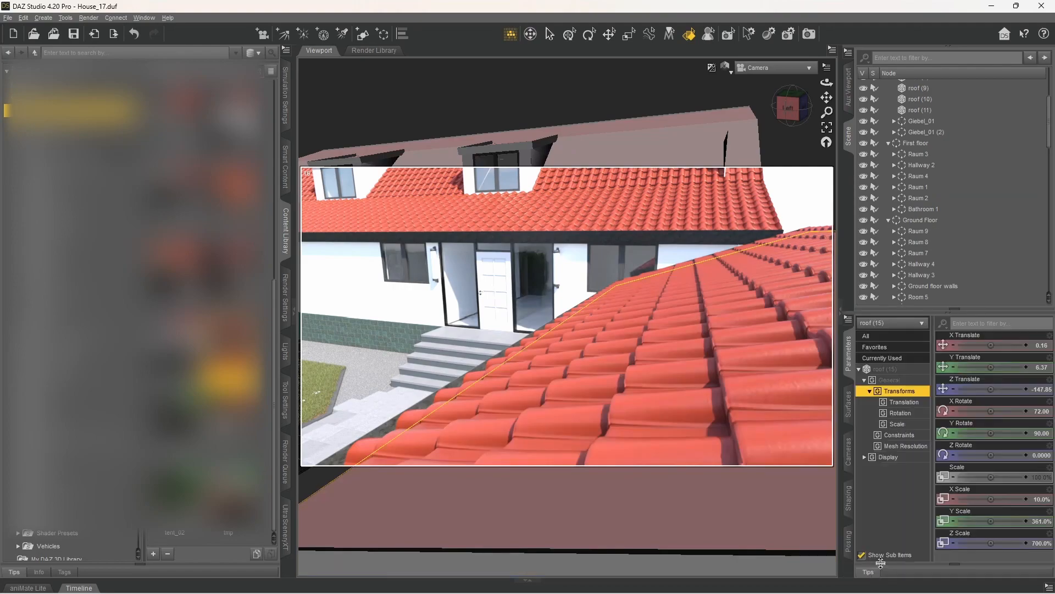
left_click(849, 406)
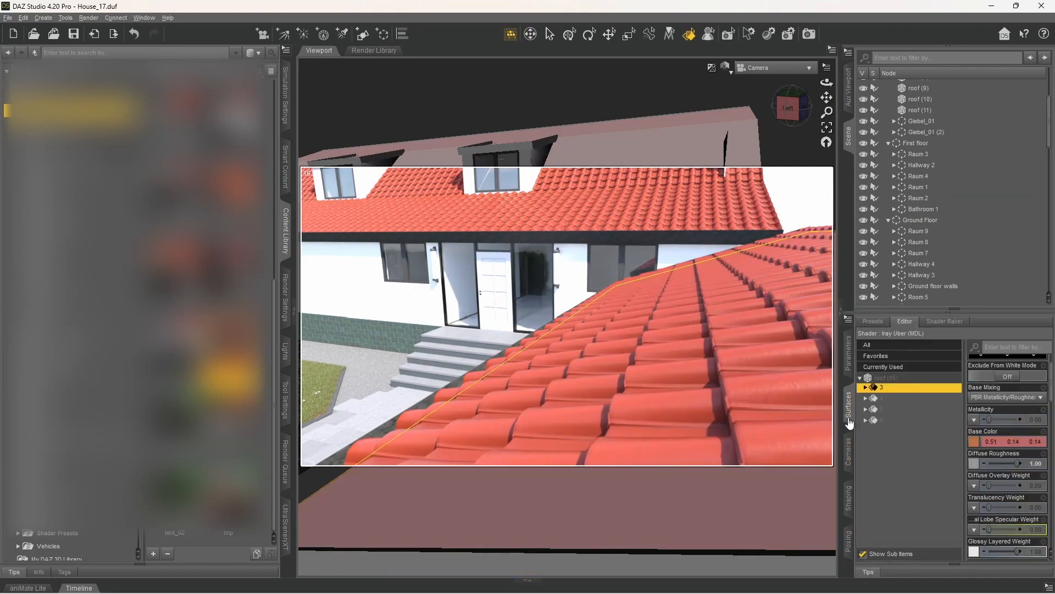
left_click(287, 244)
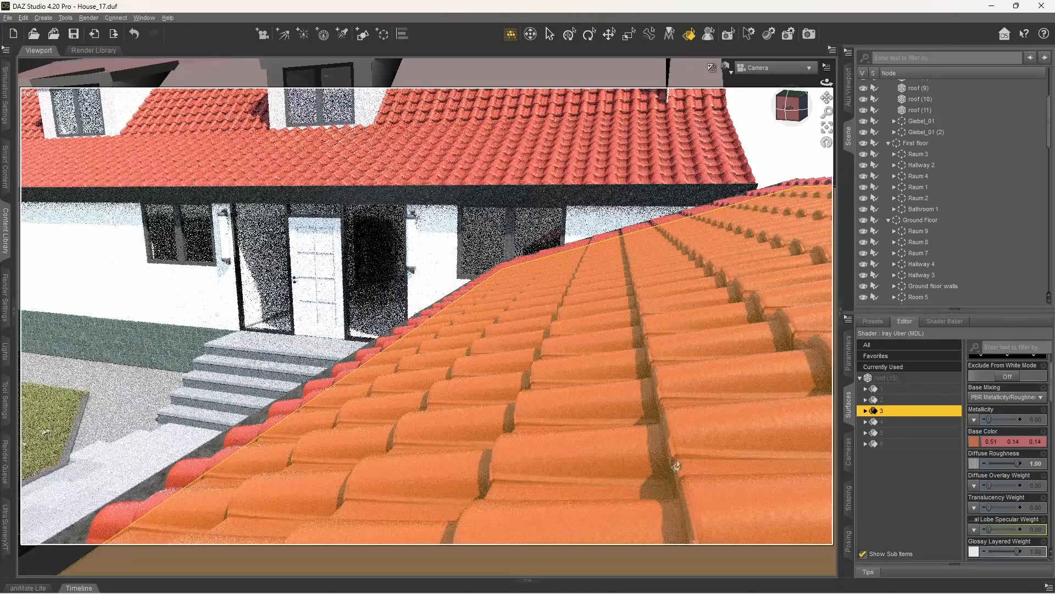
- Review the displacement, subdivision and tiling settings of the garage roof's tile surface
scroll(993, 448, "down", 4)
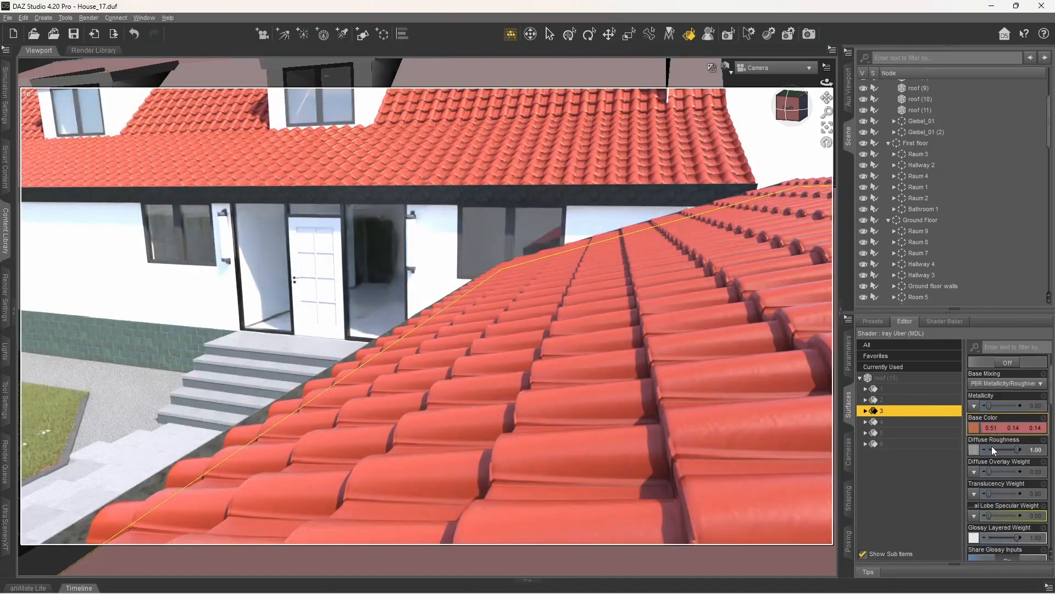
scroll(1004, 479, "down", 6)
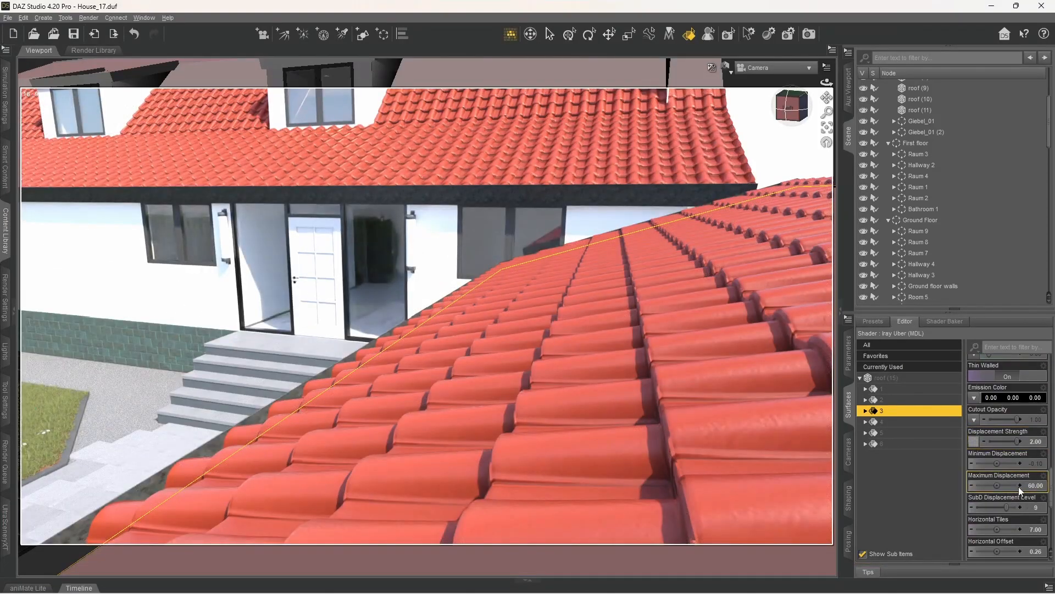
scroll(1018, 486, "down", 3)
scroll(1023, 498, "up", 5)
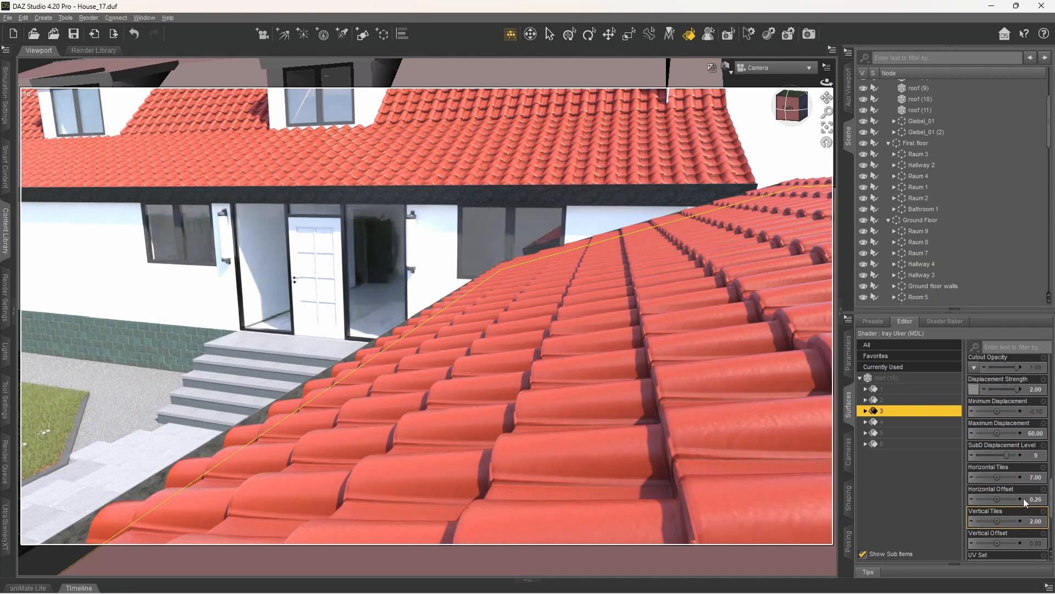
scroll(1018, 504, "down", 6)
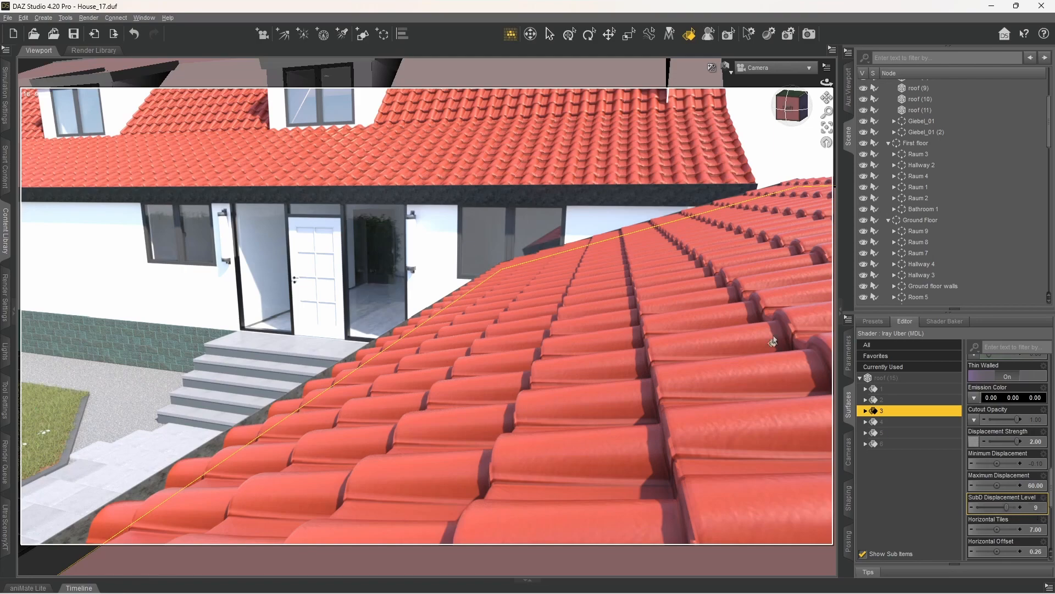
- Examine the raised edges of the displaced roof tiles from the garage's gable side
left_click(530, 34)
mouse_move(537, 255)
middle_mouse_down()
mouse_move(514, 222)
mouse_move(508, 269)
mouse_move(528, 237)
mouse_move(501, 261)
mouse_move(538, 275)
middle_mouse_up()
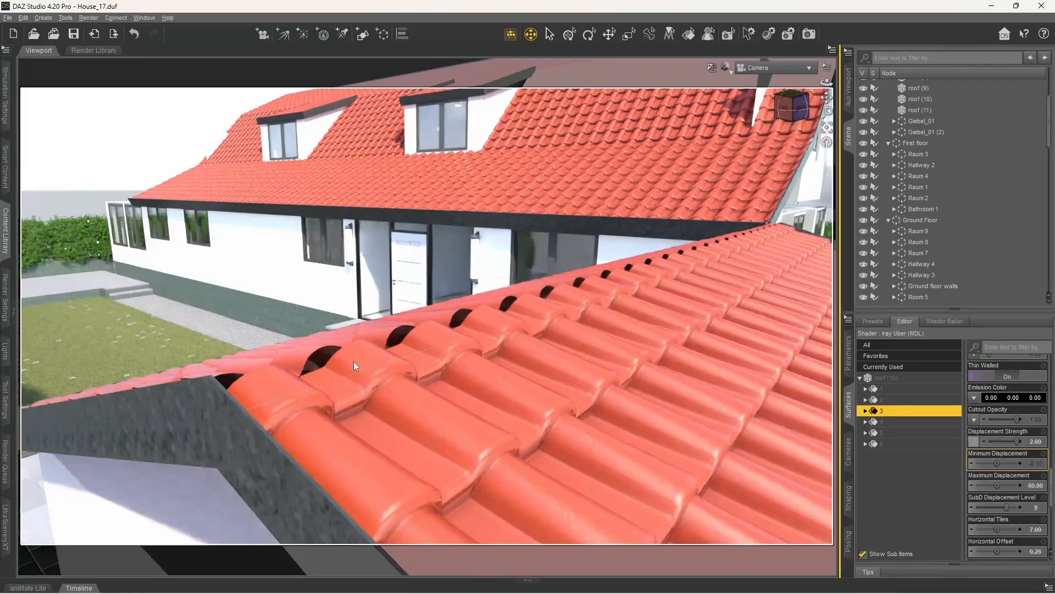
mouse_move(546, 274)
middle_mouse_down()
mouse_move(584, 274)
mouse_move(546, 273)
middle_mouse_up()
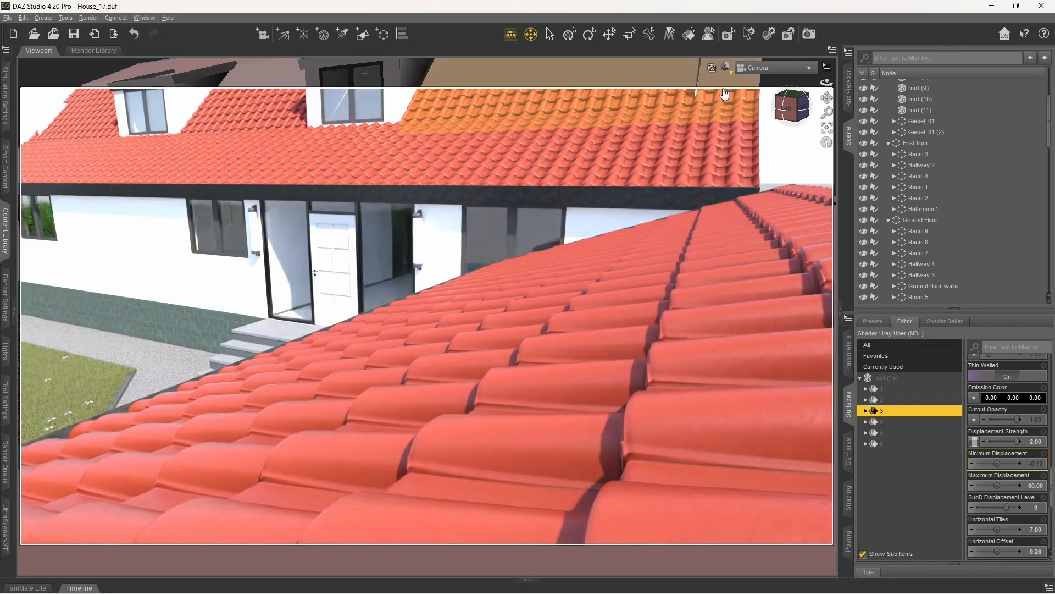
- Switch the viewport back to textured shading and select the main roof's lower front slope above the entrance
left_click(726, 68)
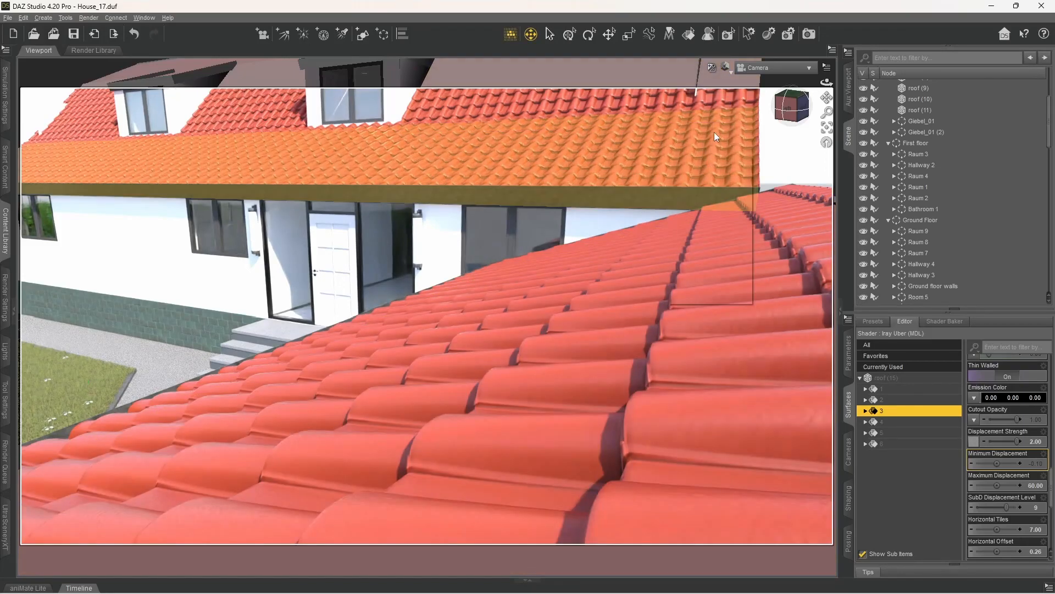
left_click(697, 271)
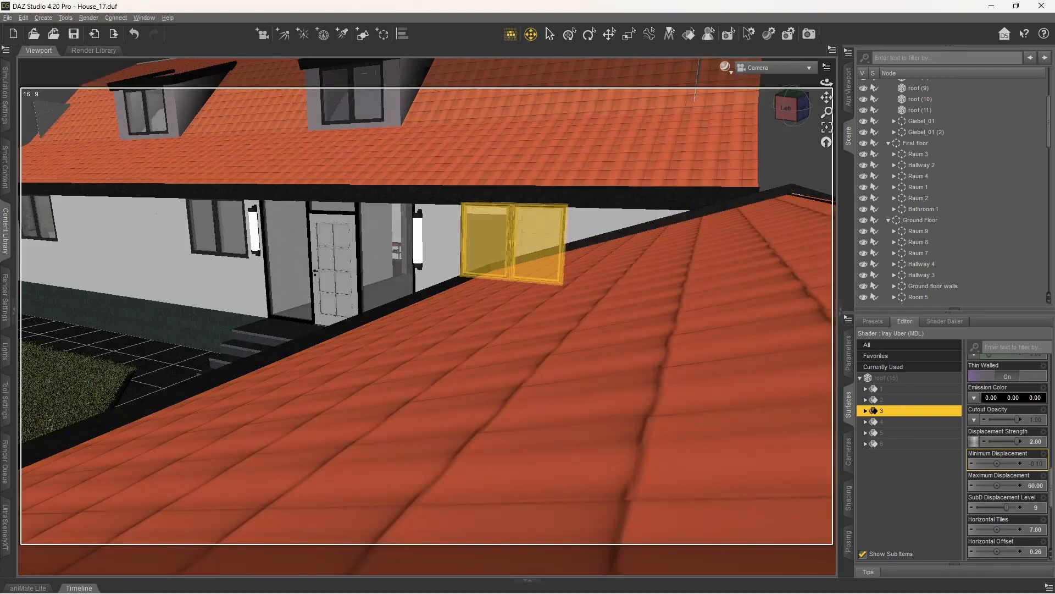
middle_click_drag(524, 238, 538, 258)
left_click(483, 162)
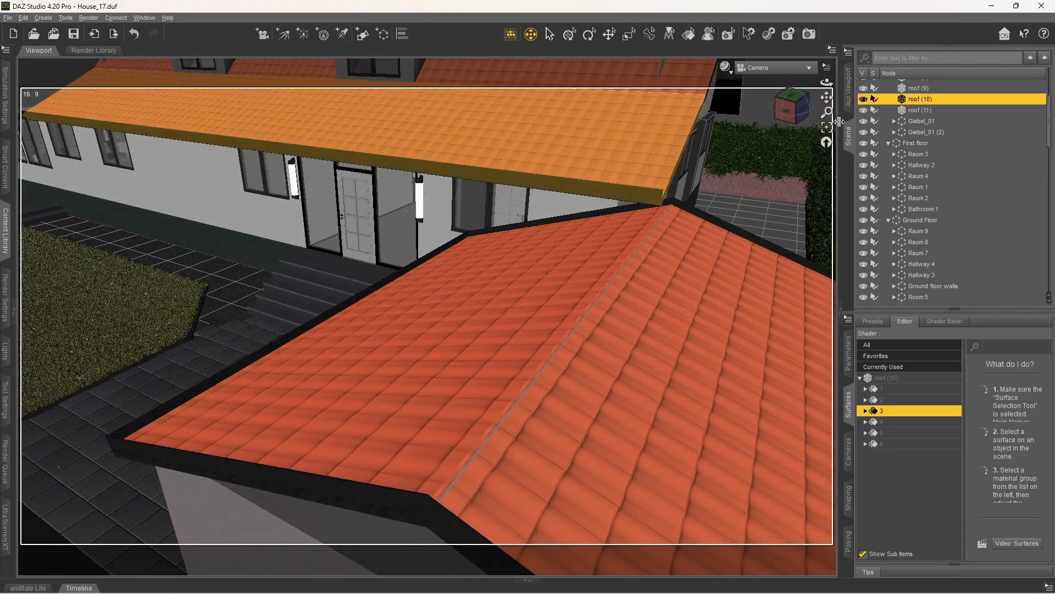
- Select the Roof group and frame it so the whole house and garage can be viewed from above
scroll(921, 129, "up", 4)
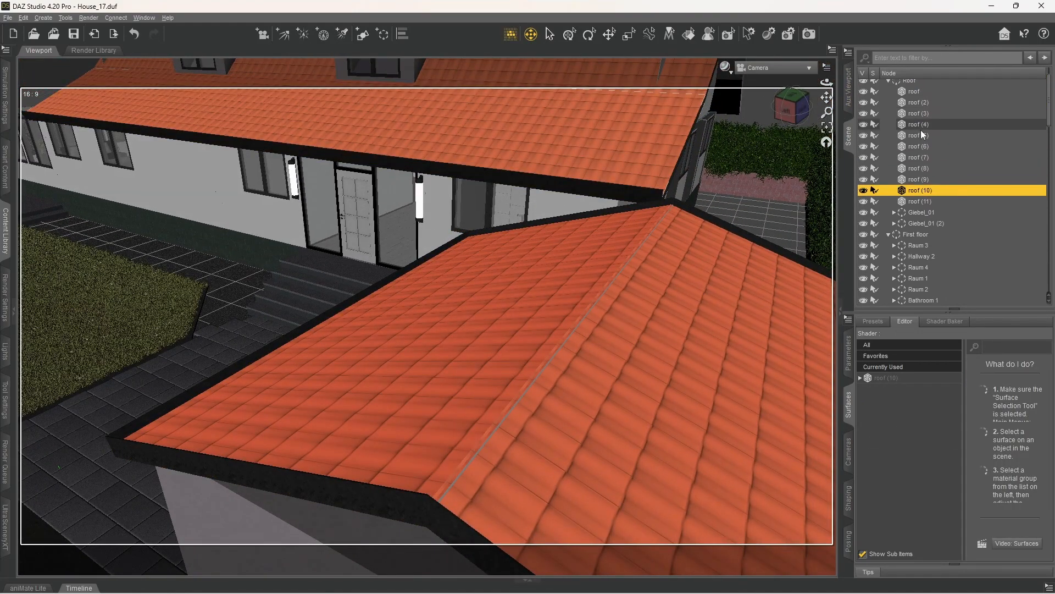
left_click(913, 107)
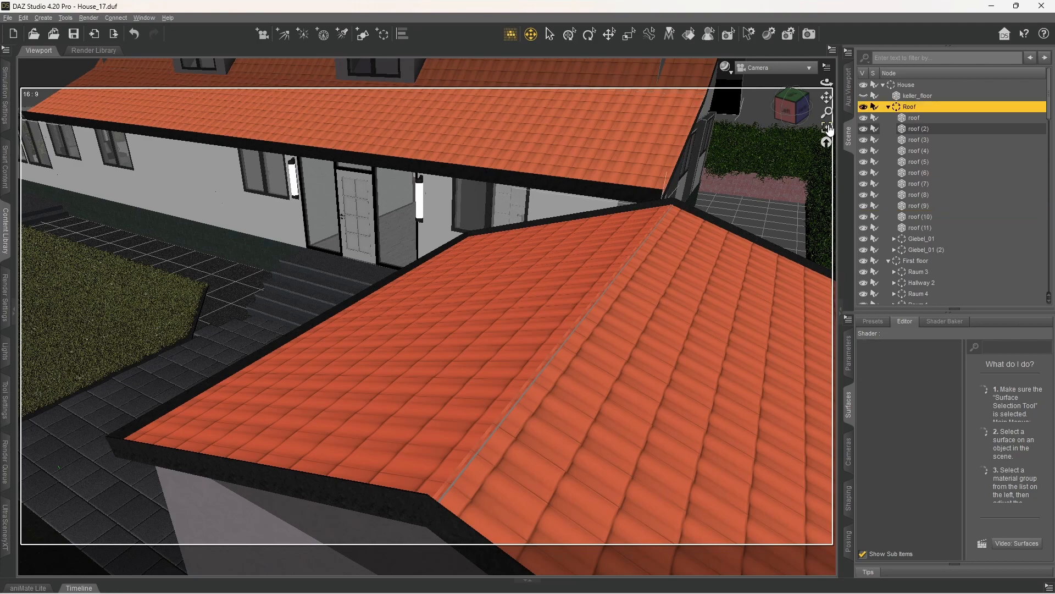
left_click(827, 128)
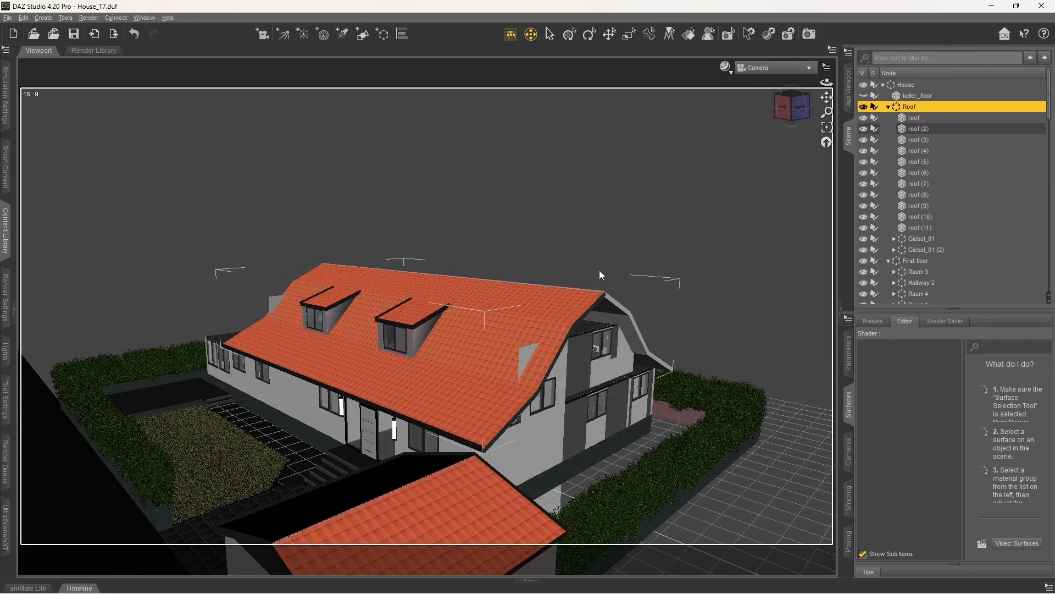
right_click_drag(600, 270, 596, 335)
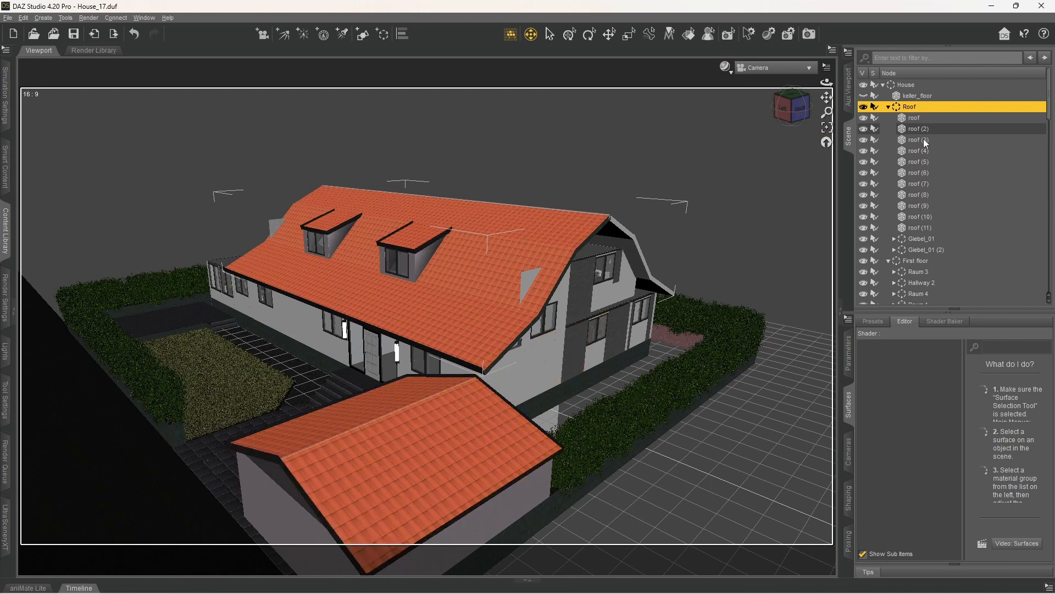
- Collapse the Roof and First floor groups in the scene hierarchy and select the outdoor group
left_click(888, 107)
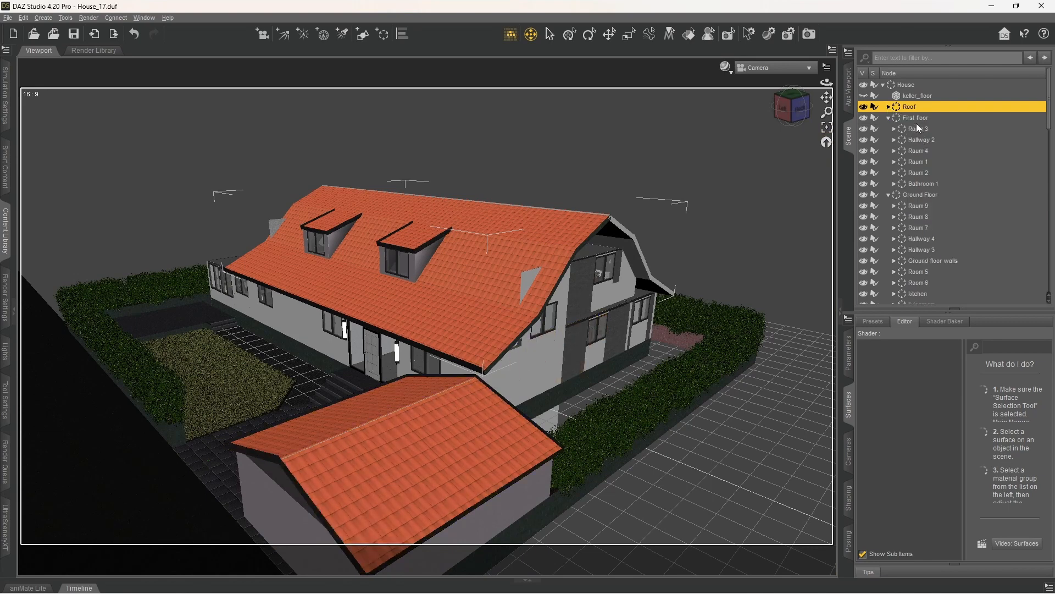
left_click(888, 117)
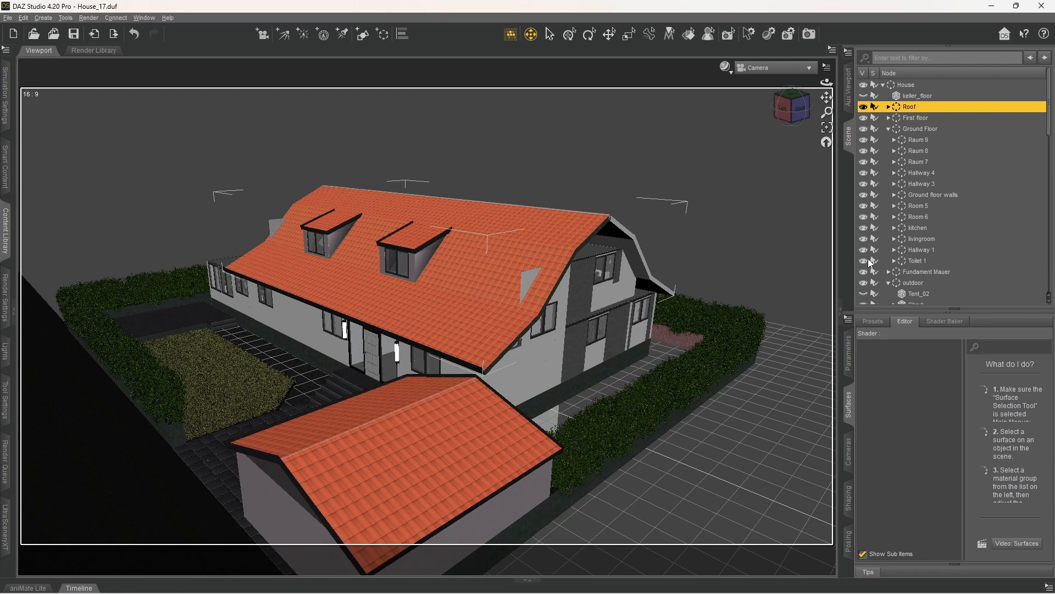
scroll(925, 226, "down", 1)
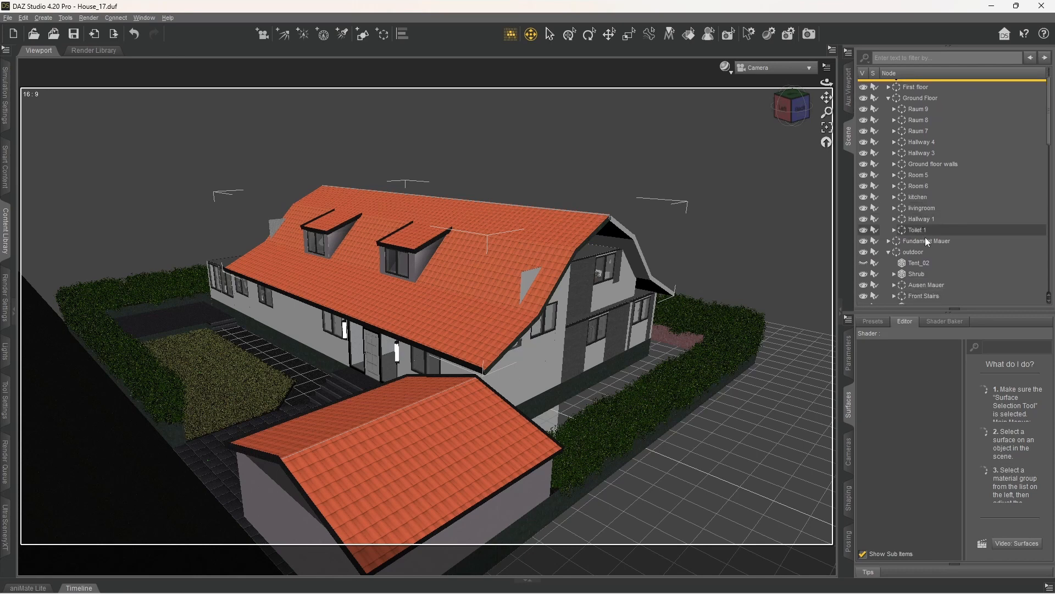
left_click(925, 249)
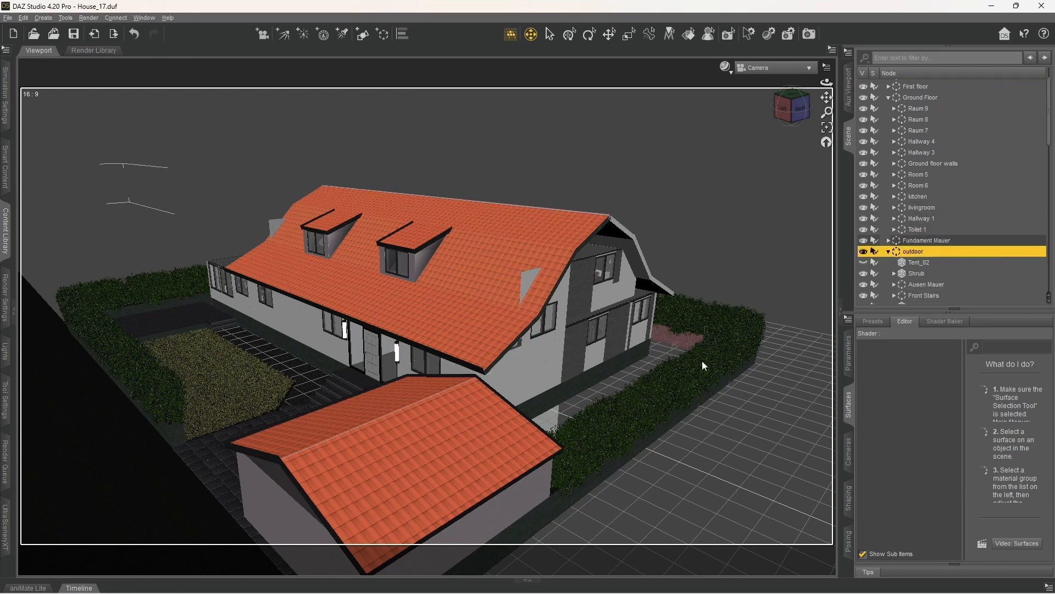
- Hide the outdoor group and collapse it in the scene hierarchy
left_click(863, 251)
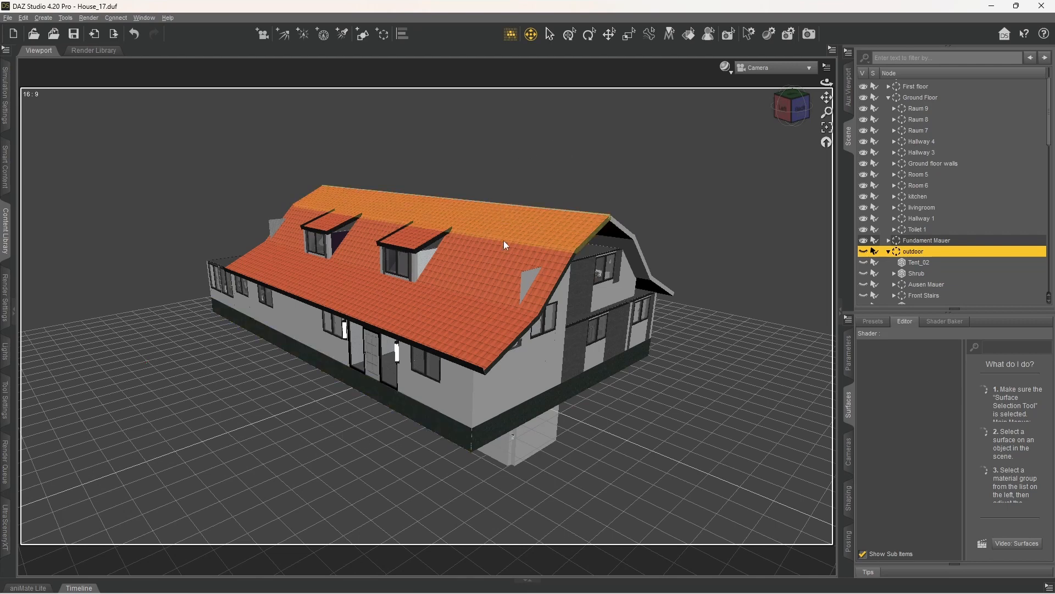
left_click(889, 251)
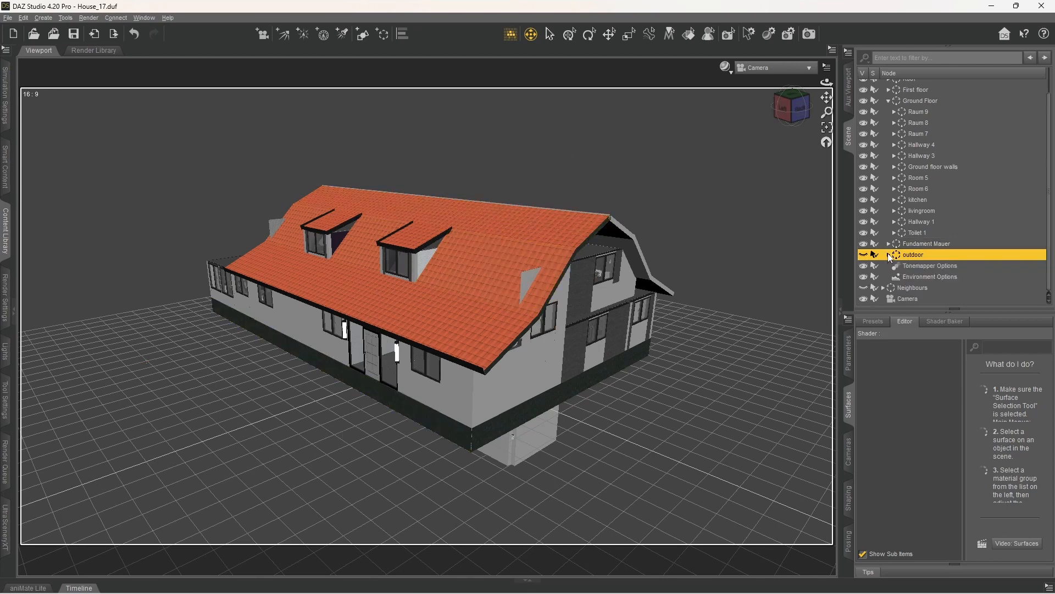
- Select the Fundament Mauer group, hide it to view the house without its foundation walls, and show it again
left_click(892, 246)
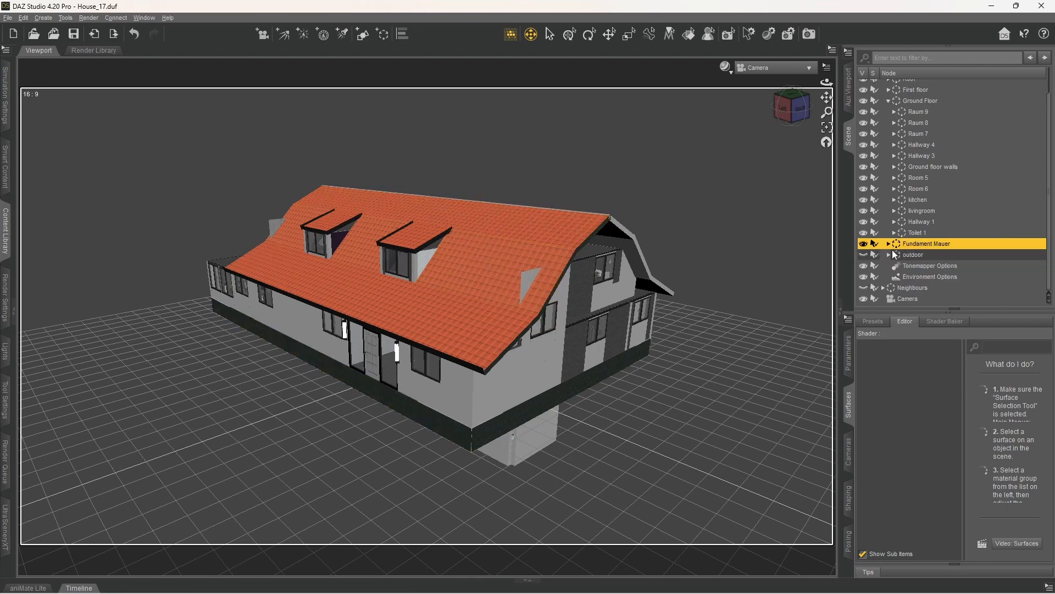
left_click(864, 244)
scroll(929, 254, "up", 1)
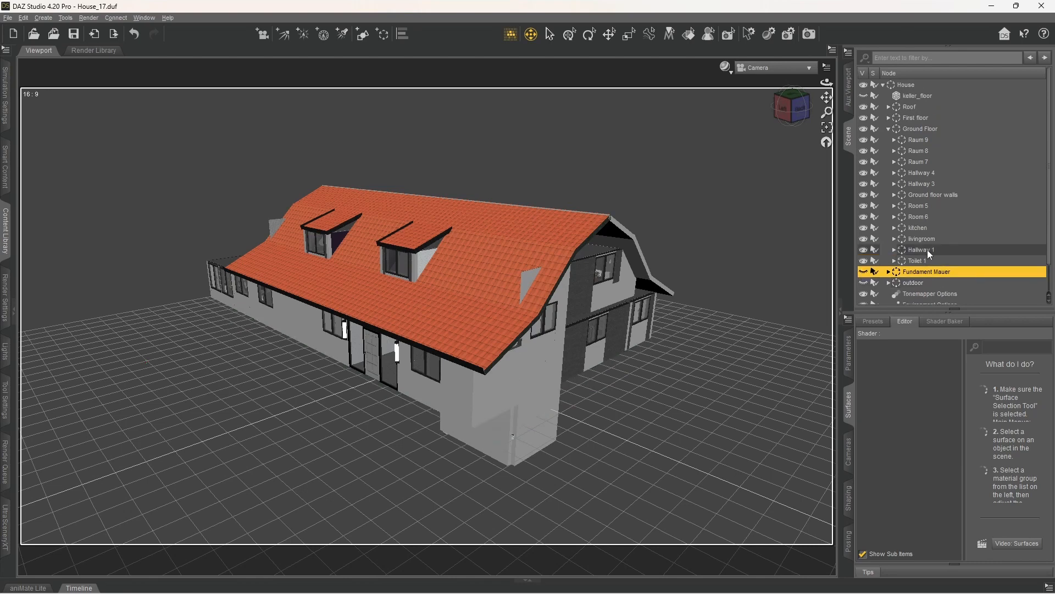
left_click(863, 271)
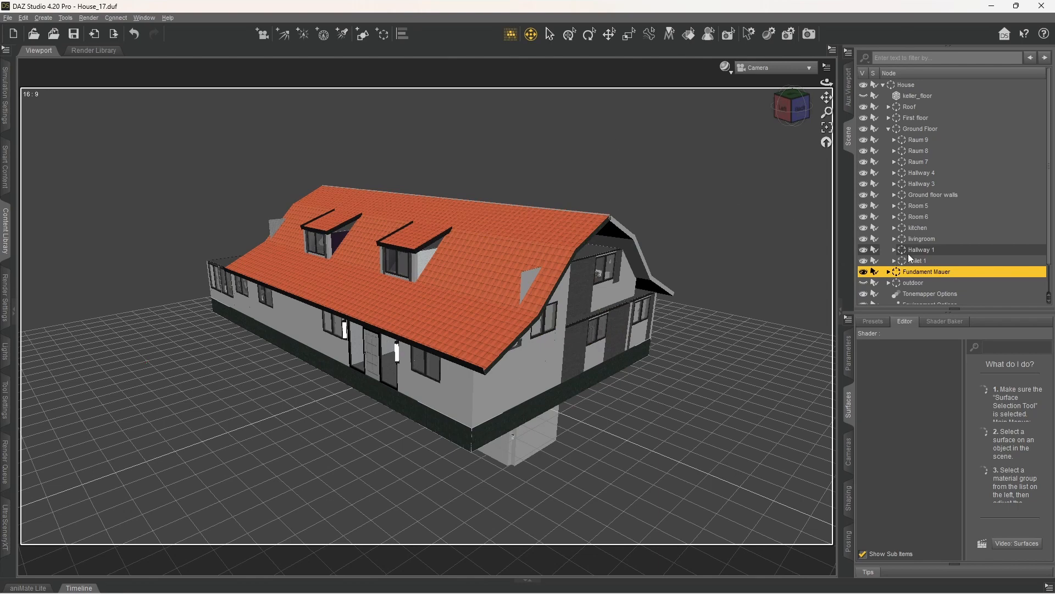
- Collapse the Ground Floor group and go through the Ground Floor, Fundament Mauer, outdoor, First floor and Roof groups, ending on Roof
left_click(890, 130)
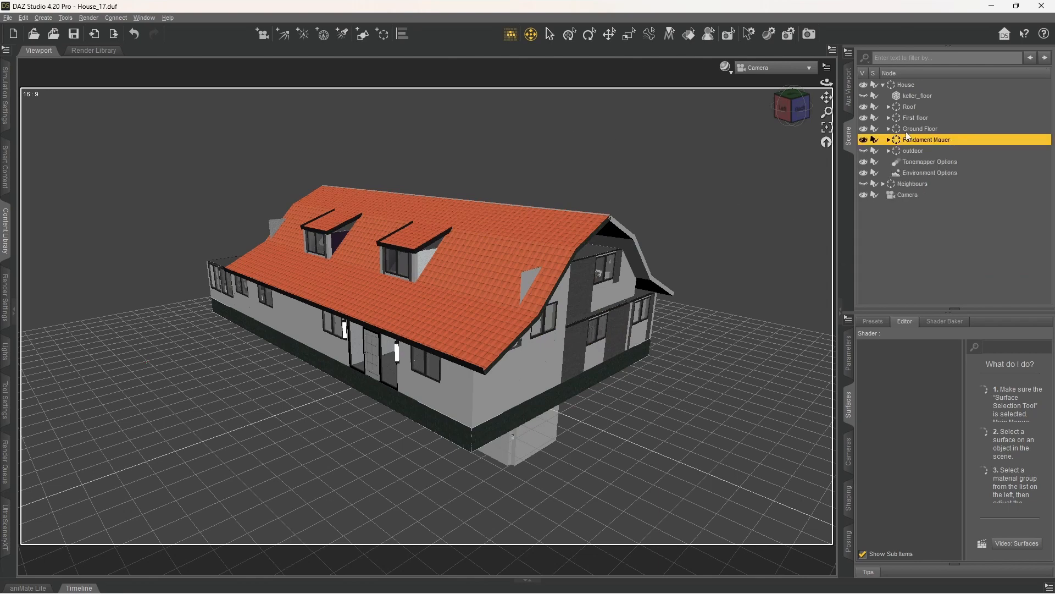
left_click(909, 131)
left_click(929, 137)
left_click(929, 150)
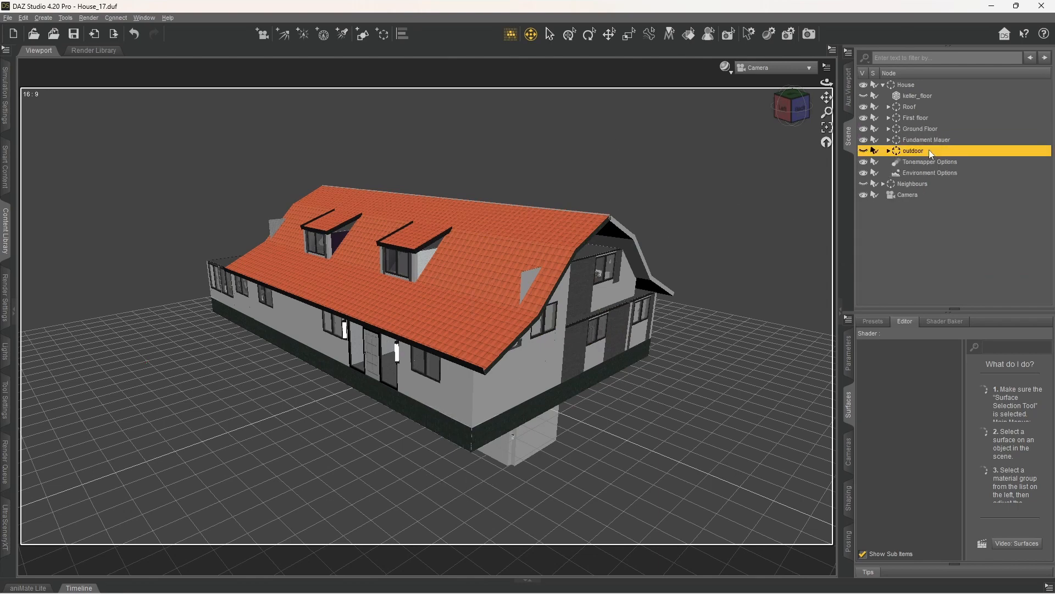
left_click(914, 119)
left_click(913, 107)
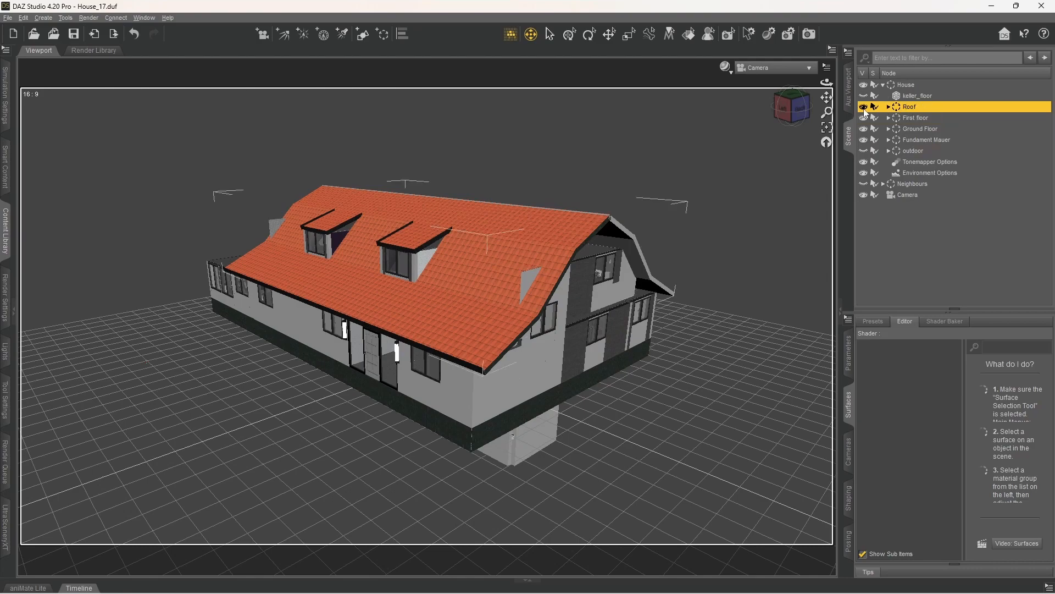
- Hide the Roof group and select the hallway 1 ceiling slab to view the exposed upper ceilings from above
left_click(863, 107)
middle_click_drag(584, 247, 509, 229)
left_click(510, 229)
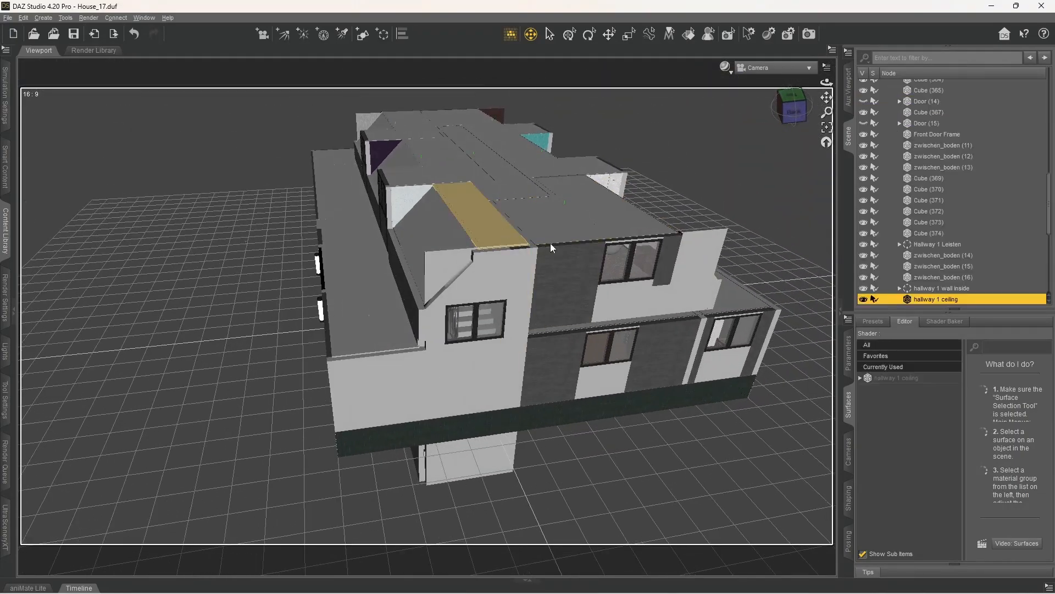
mouse_move(558, 291)
middle_mouse_down()
mouse_move(549, 220)
mouse_move(542, 291)
middle_mouse_up()
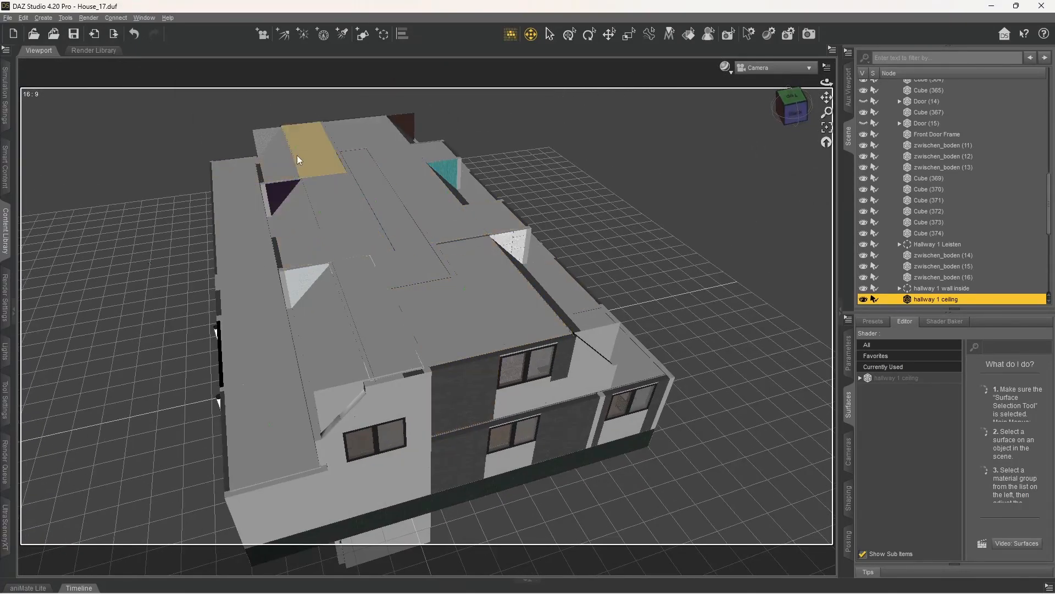
left_click_drag(440, 152, 559, 175)
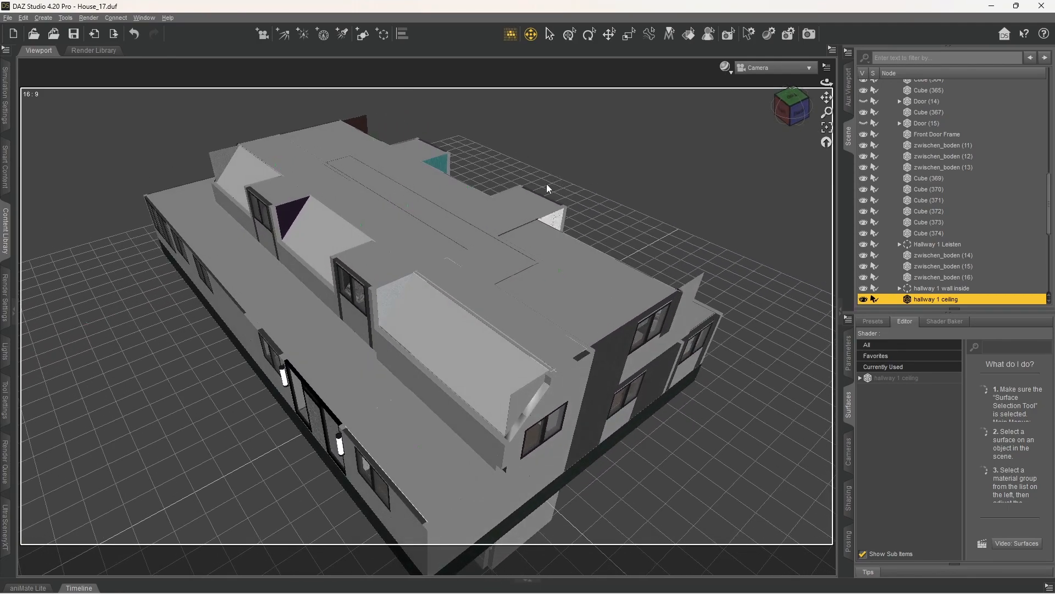
- Select the Hallway 2 Floor 1 (4) ceiling slab, open its transform parameters, and hide and show it to look inside
left_click(497, 256)
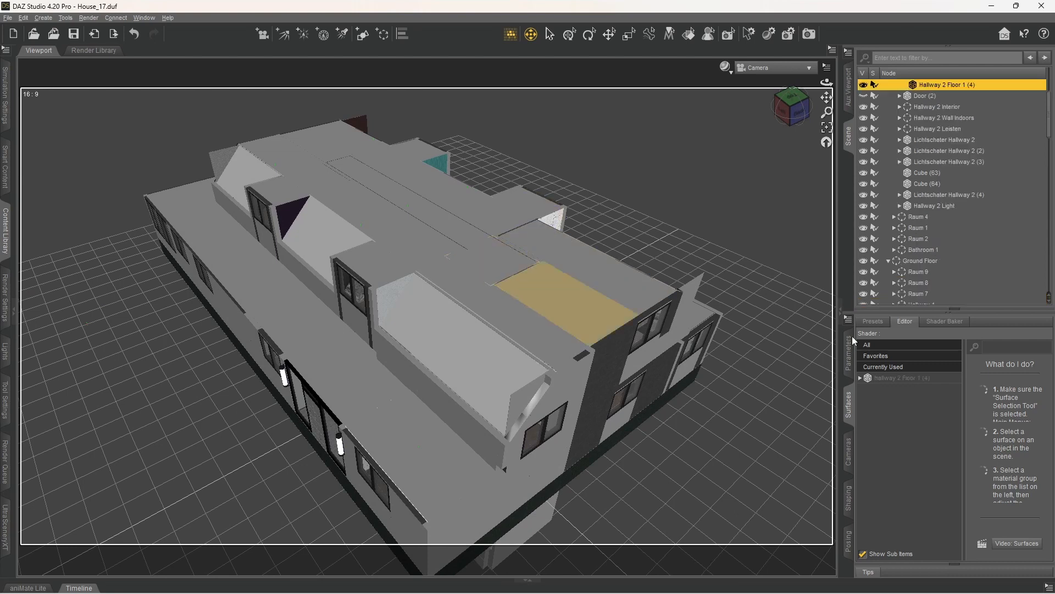
left_click(850, 364)
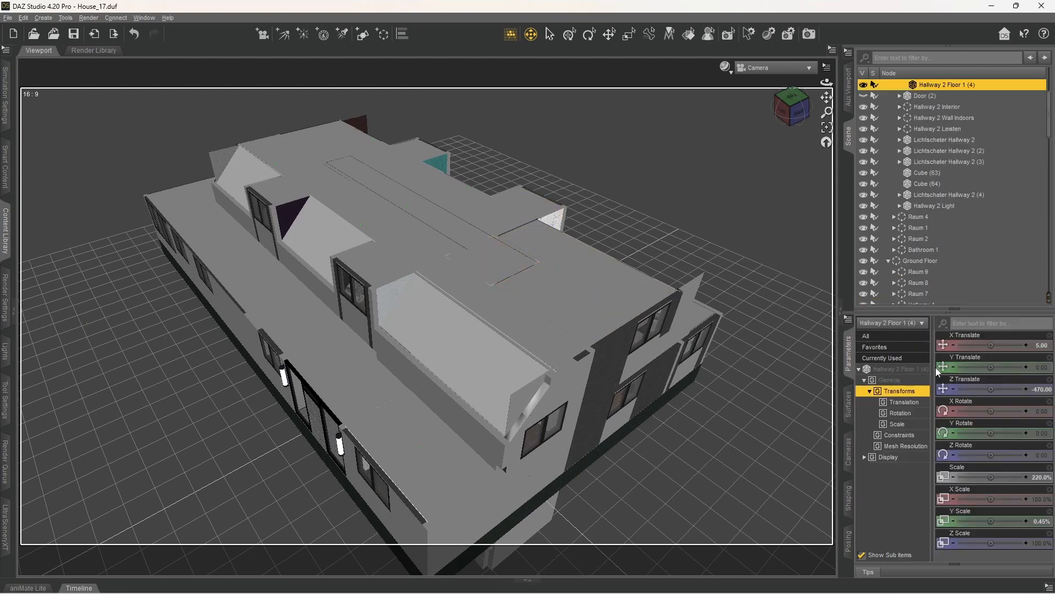
left_click(863, 86)
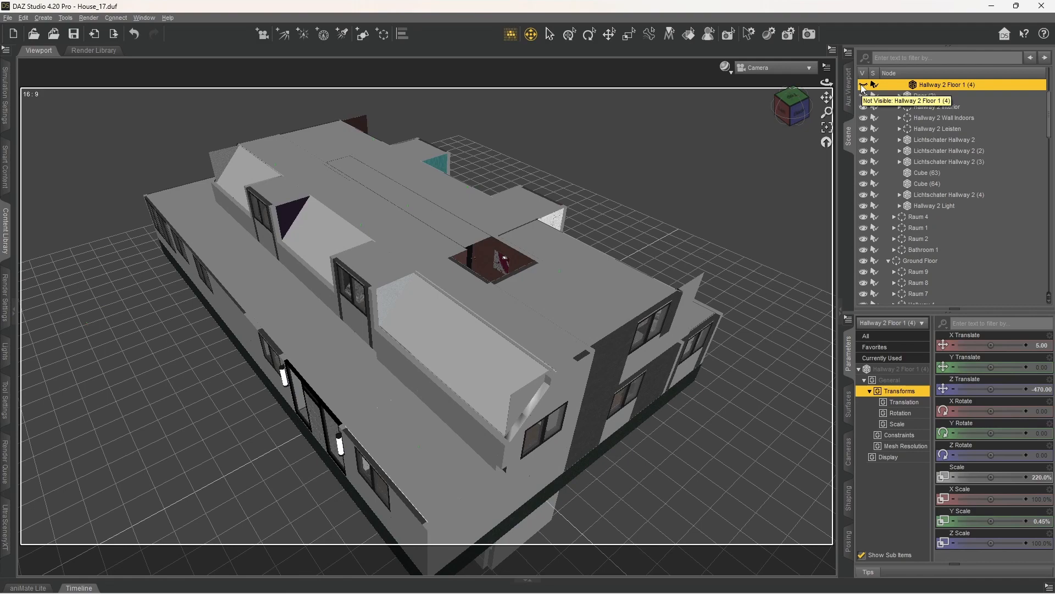
left_click(862, 86)
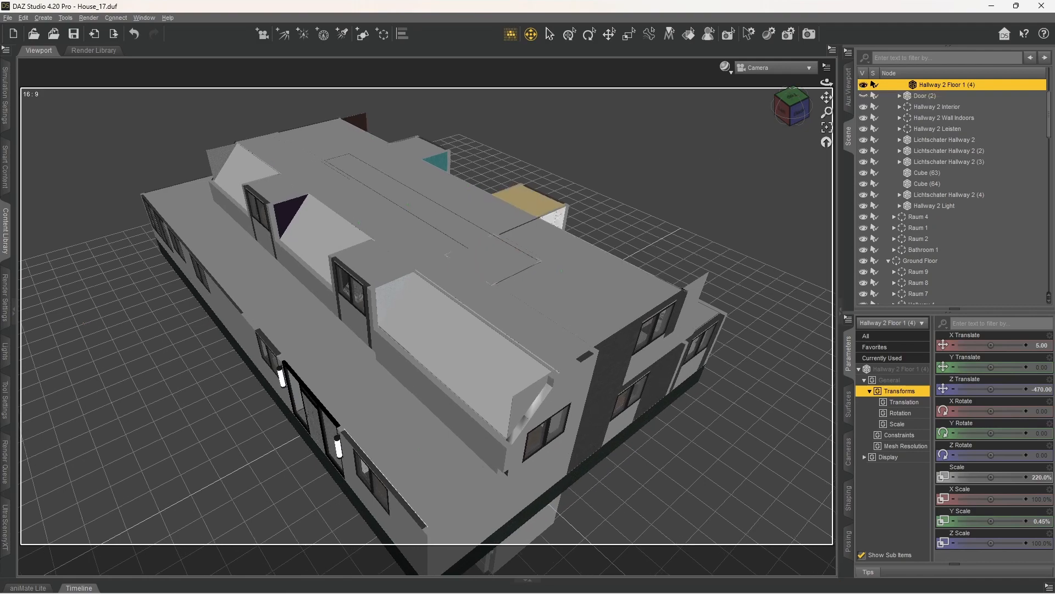
- Collapse the First floor group in the scene hierarchy and hide it
middle_click_drag(577, 206, 533, 208)
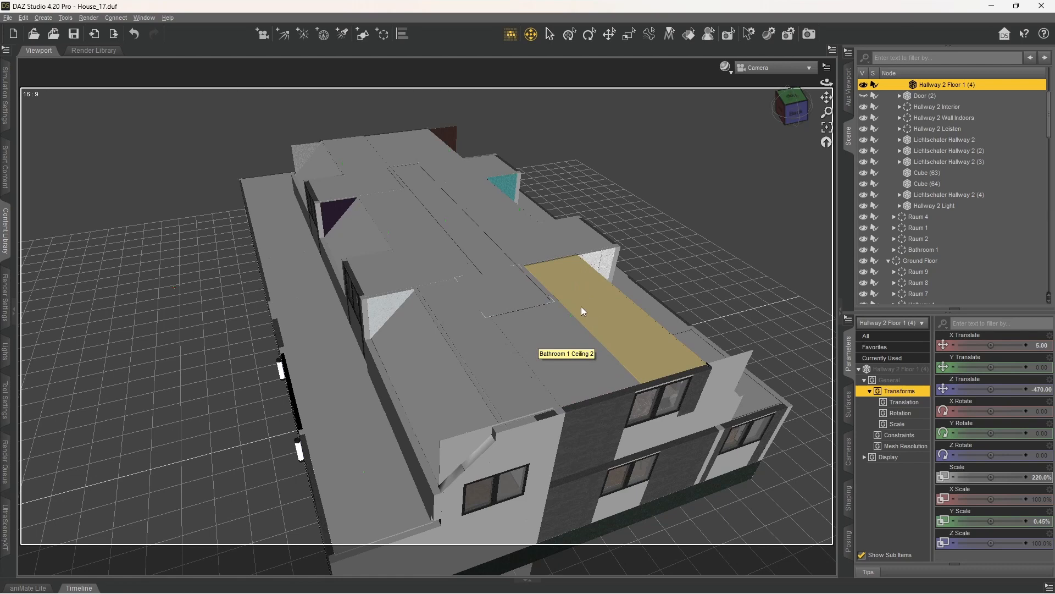
scroll(926, 159, "up", 3)
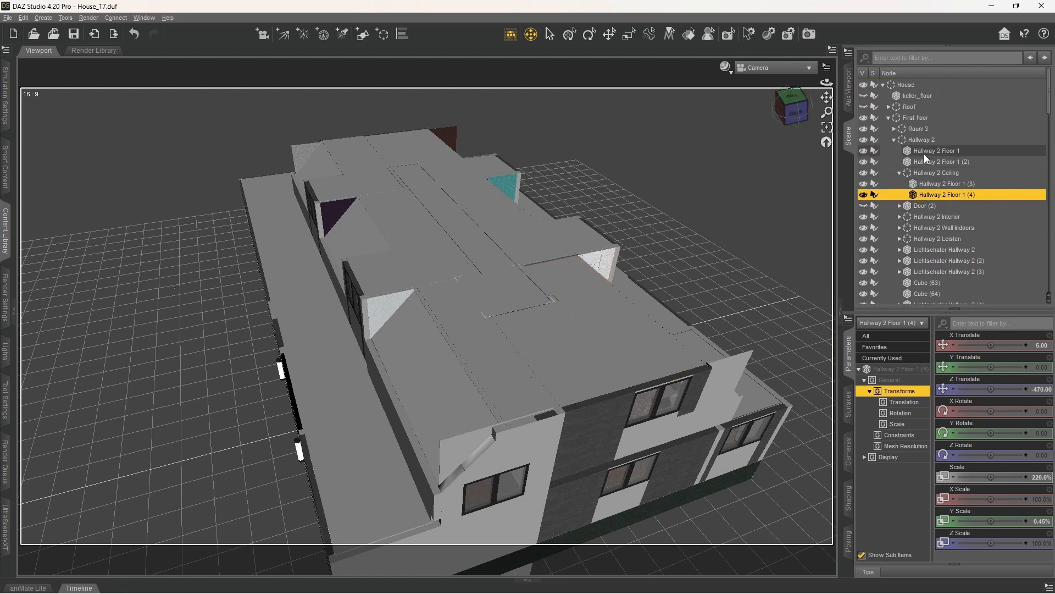
left_click(888, 118)
left_click(868, 118)
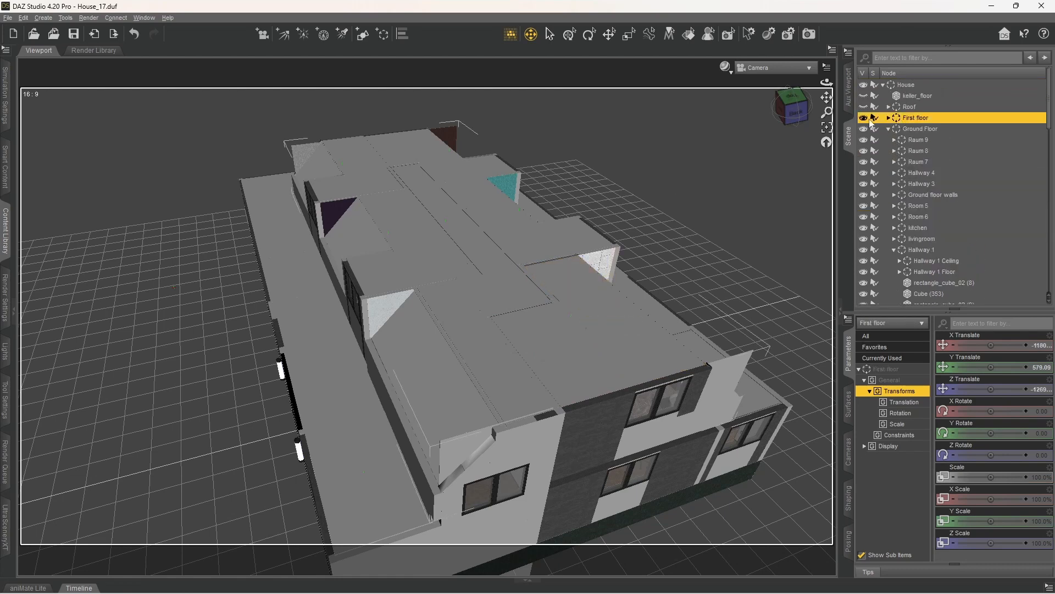
left_click(864, 117)
- Examine the ground floor ceilings from above, and enter the ground floor interior to view the hallway with the spiral staircase
middle_click_drag(679, 215, 589, 196)
scroll(511, 239, "up", 3)
middle_click_drag(510, 238, 434, 266)
middle_click_drag(555, 249, 490, 259)
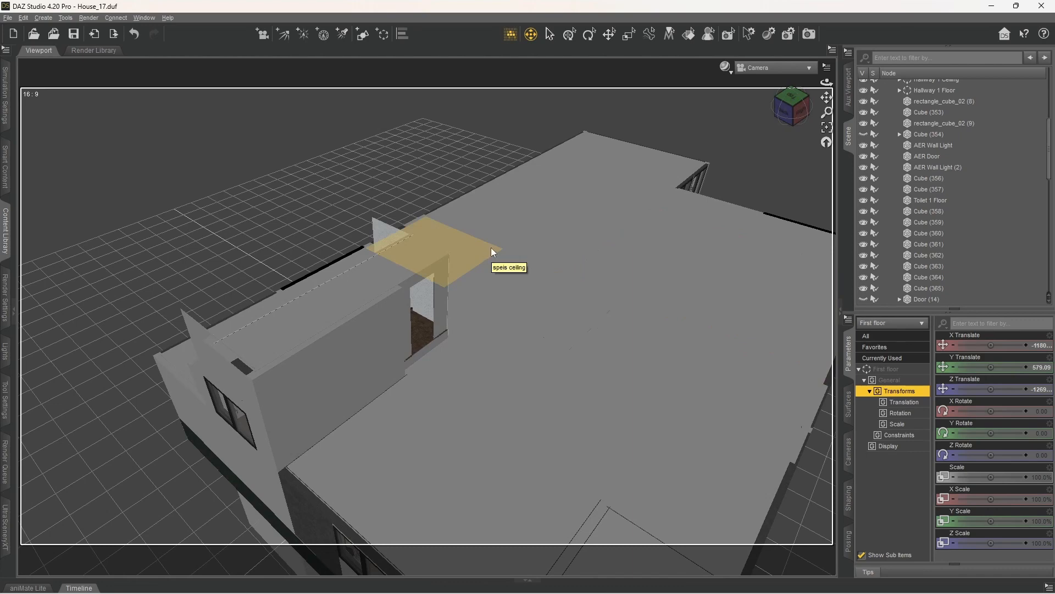
middle_click_drag(491, 299, 326, 328)
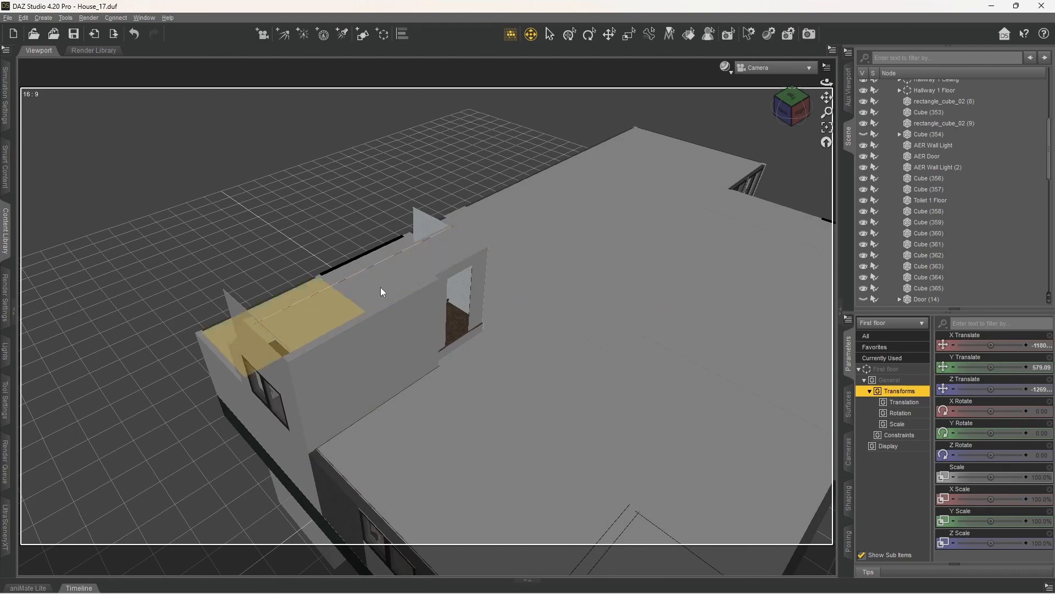
middle_click_drag(411, 325, 698, 275)
scroll(426, 319, "up", 12)
scroll(426, 318, "up", 6)
middle_click_drag(494, 321, 410, 321)
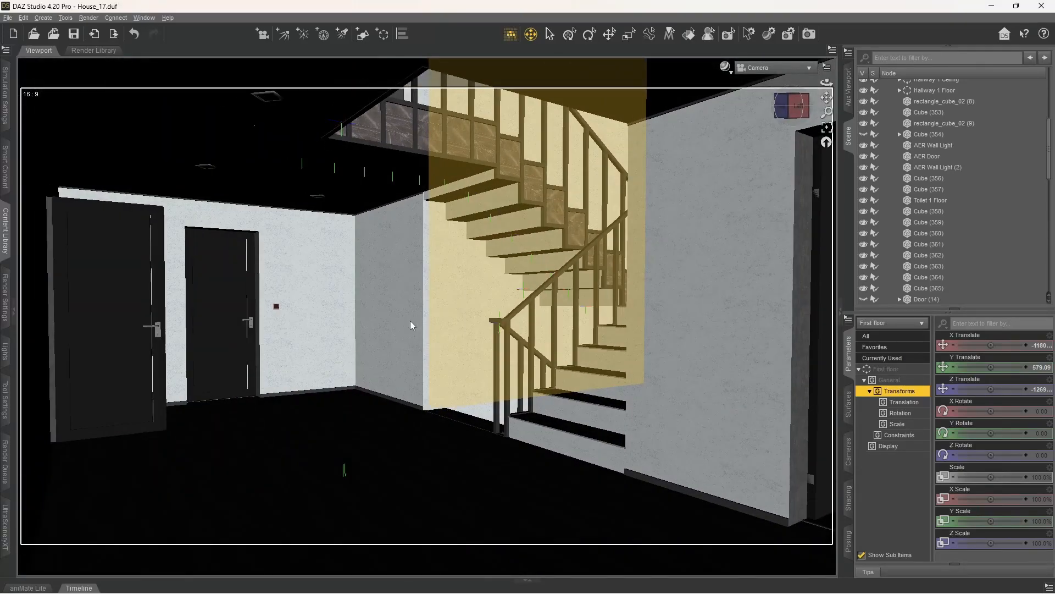
- Go into the toilet room and select the wall slab below its window, Cube (422)
key("w")
right_click_drag(407, 303, 555, 382)
key("w")
key("s")
key("s")
key("w")
key("w")
key("w")
left_click(434, 390)
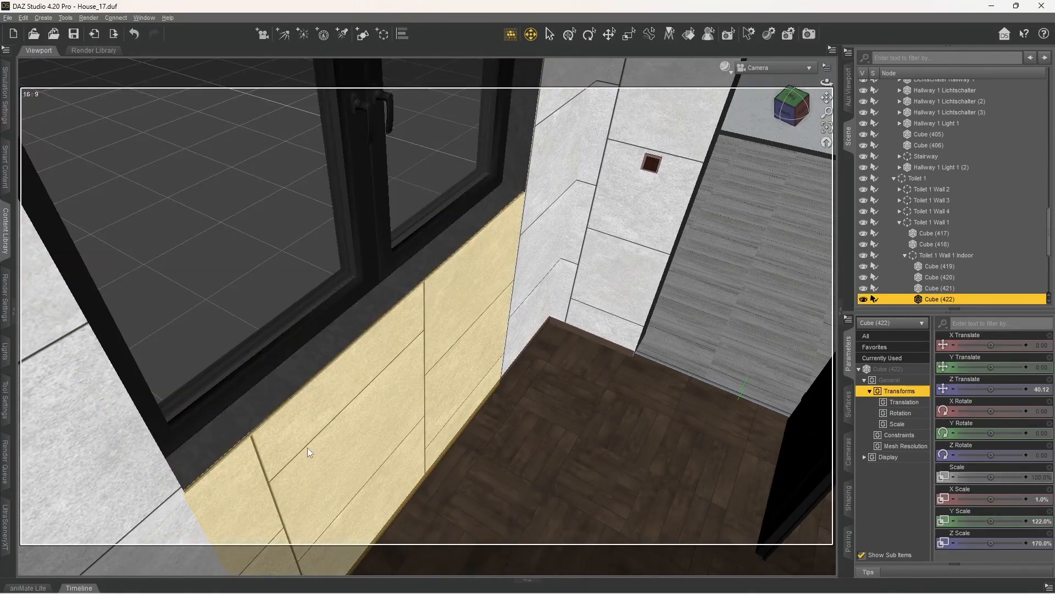
- Examine the thickness of the indoor wall slab below the toilet window from the front and from above
right_click_drag(528, 319, 417, 352)
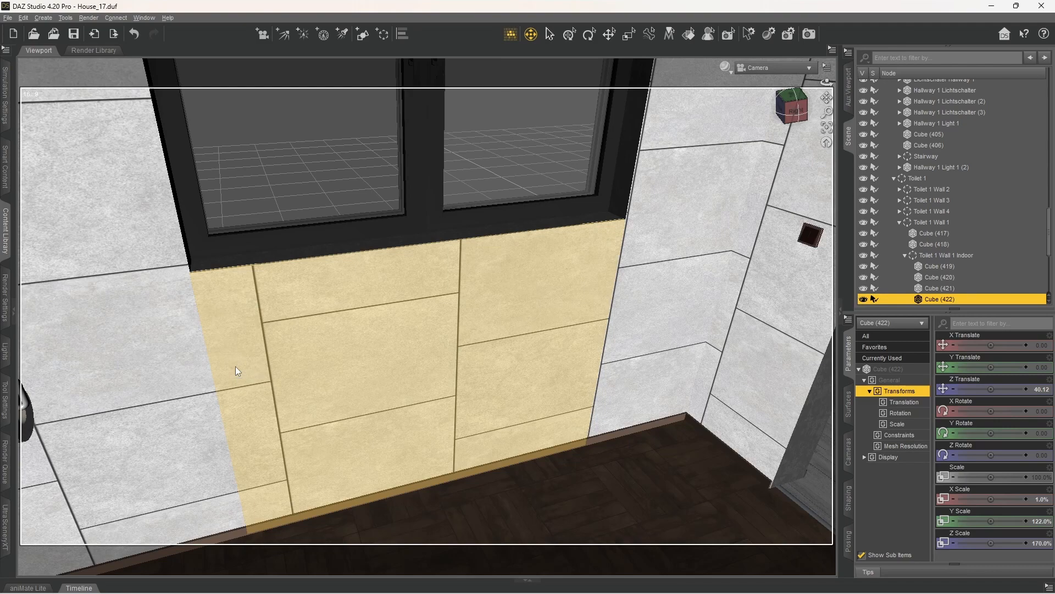
scroll(247, 337, "up", 2)
middle_click_drag(246, 337, 266, 431)
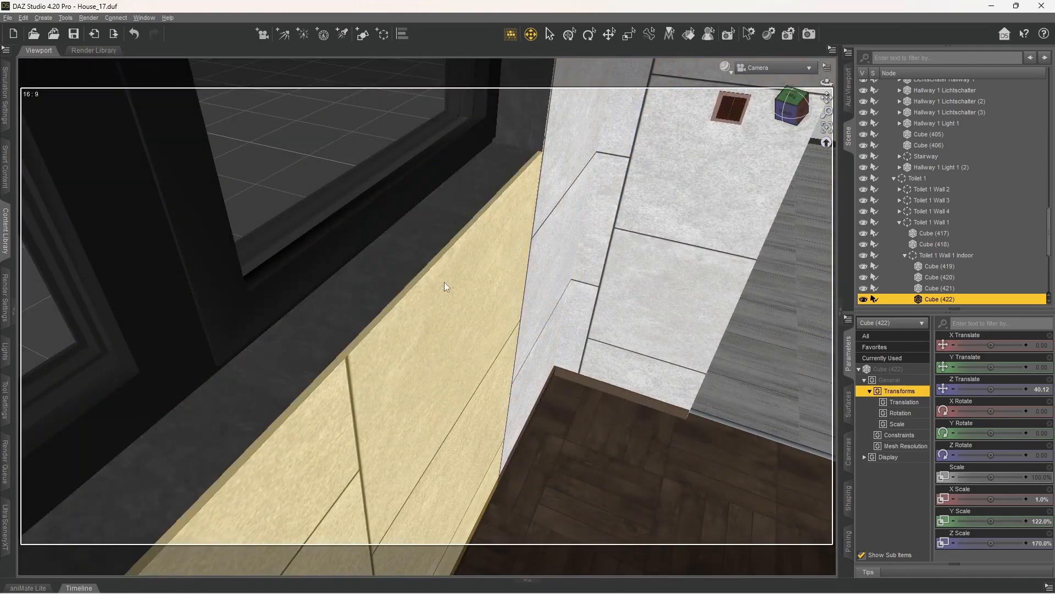
middle_click_drag(445, 286, 434, 445)
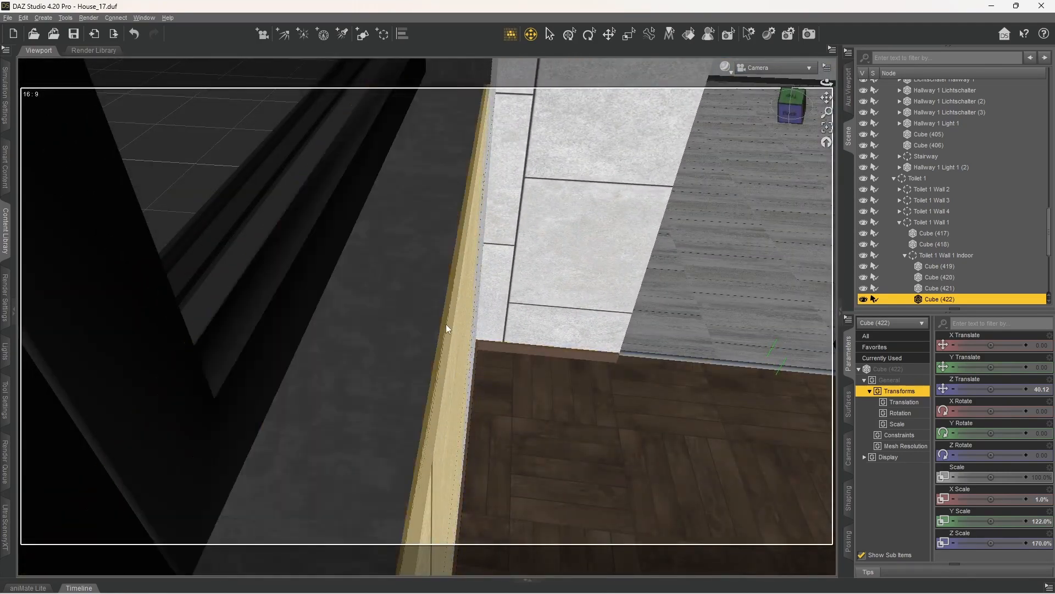
- Check the edge surface beside the windowsill with the Surface Selection tool and reselect the Cube (422) wall slab
left_click(688, 35)
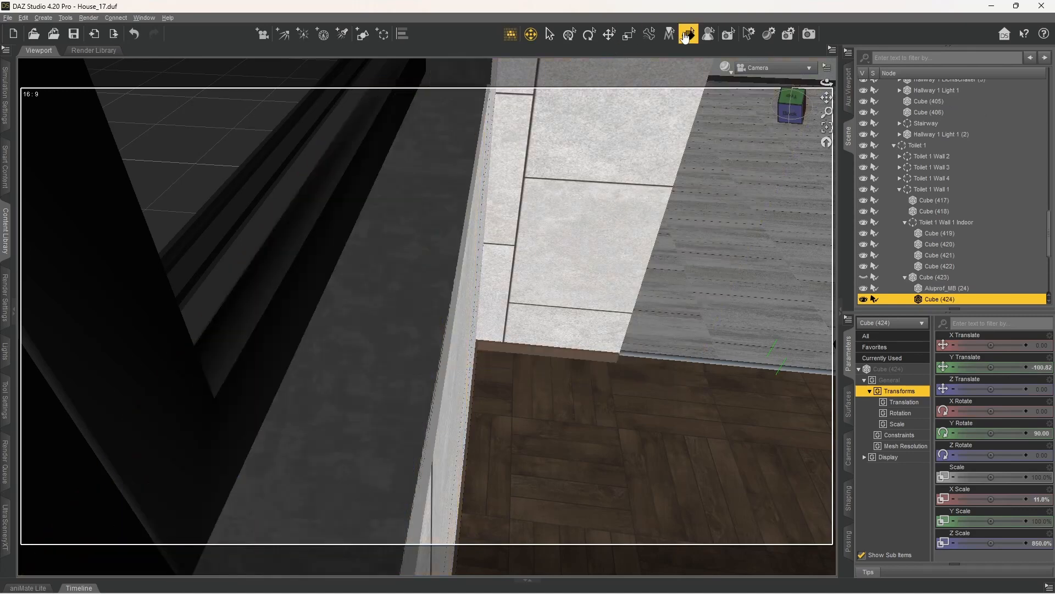
left_click(423, 269)
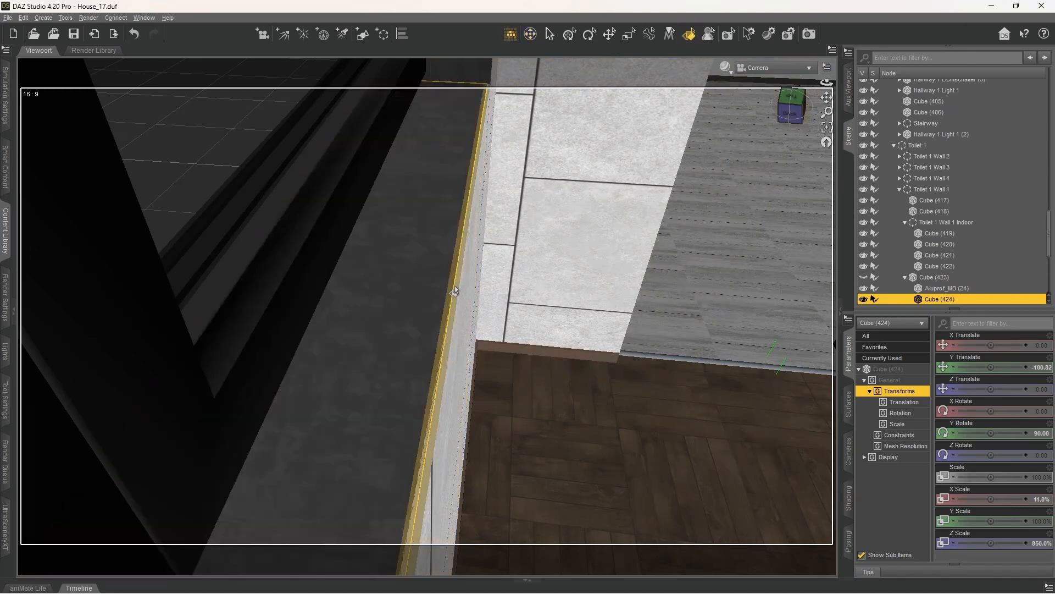
left_click(454, 292)
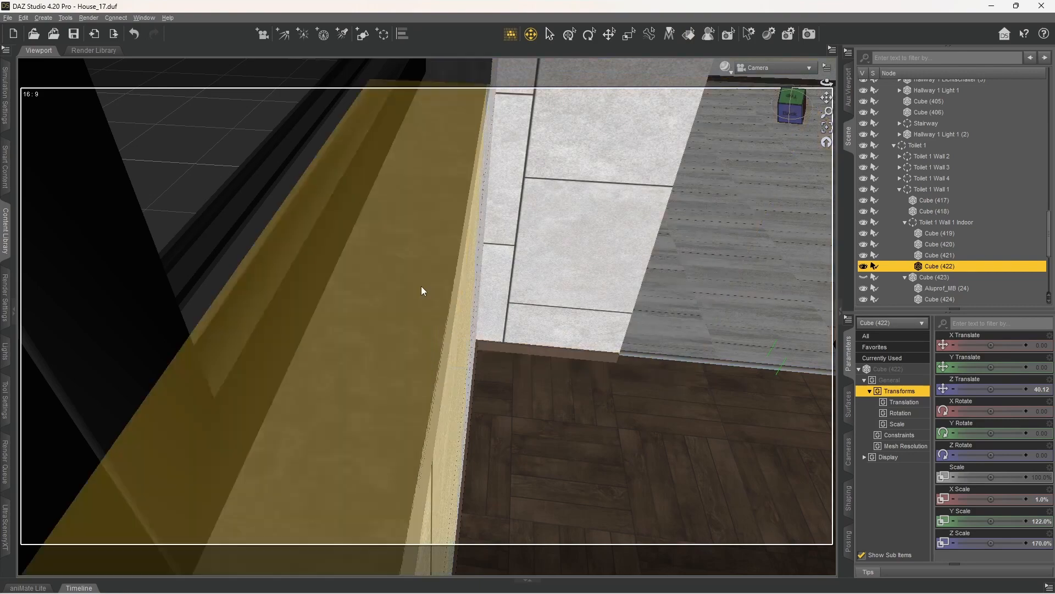
- Frame the toilet's window and door together and switch the viewport to the NVIDIA Iray preview
middle_click_drag(583, 286, 345, 381)
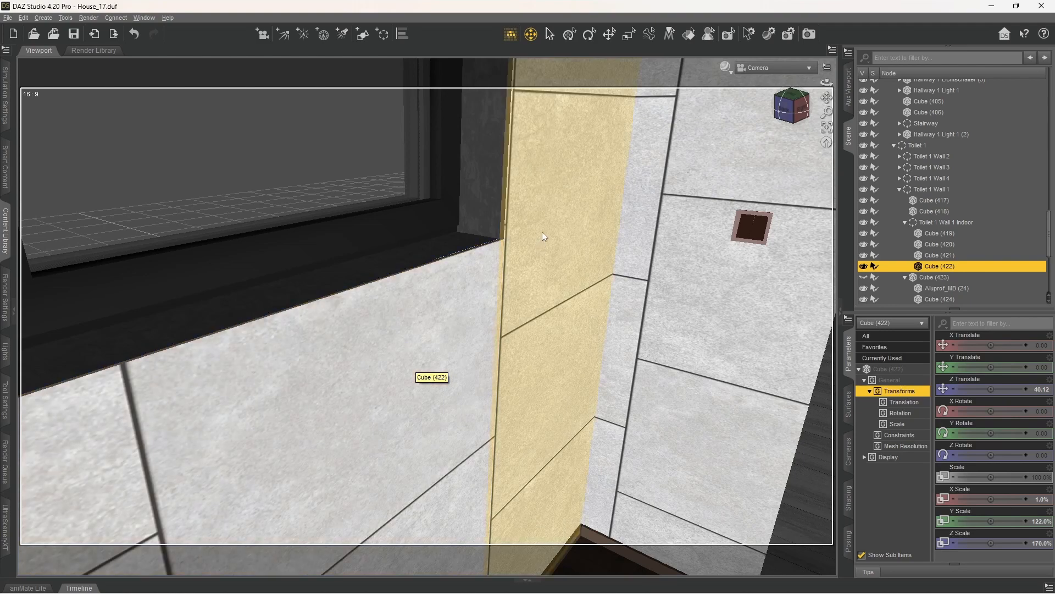
mouse_move(541, 232)
middle_mouse_down()
mouse_move(720, 195)
mouse_move(539, 220)
mouse_move(621, 212)
mouse_move(593, 215)
mouse_move(603, 170)
middle_mouse_up()
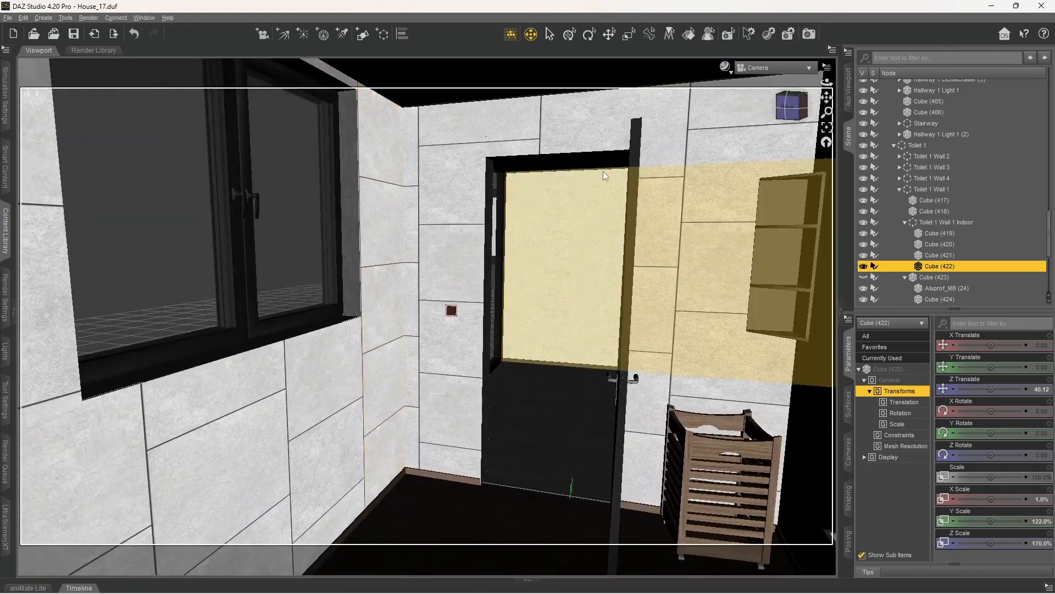
left_click(726, 67)
left_click(725, 195)
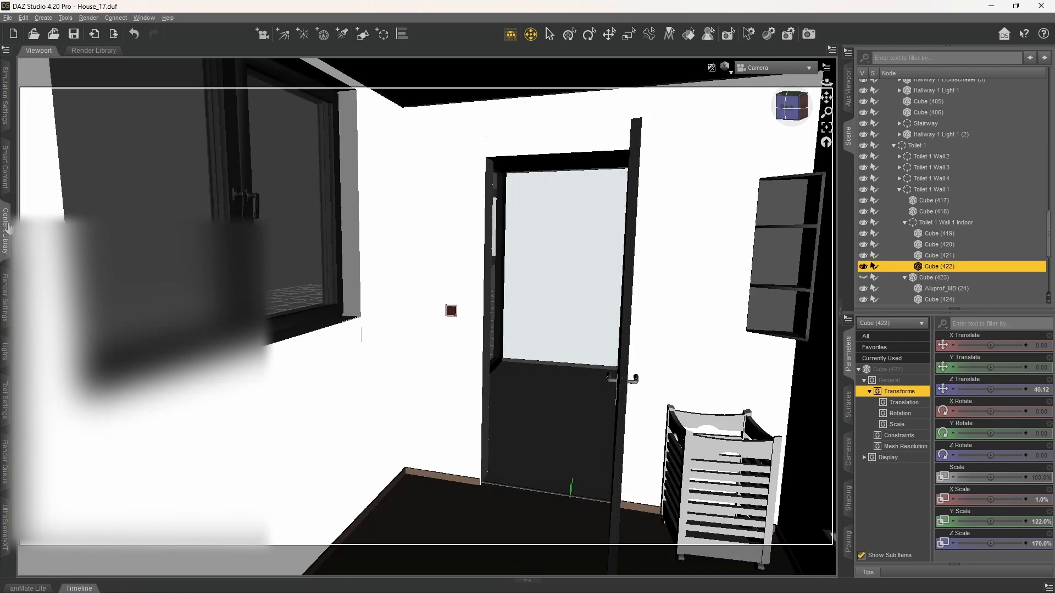
- Set the Environment Intensity to 10 in the environment render settings
left_click(6, 228)
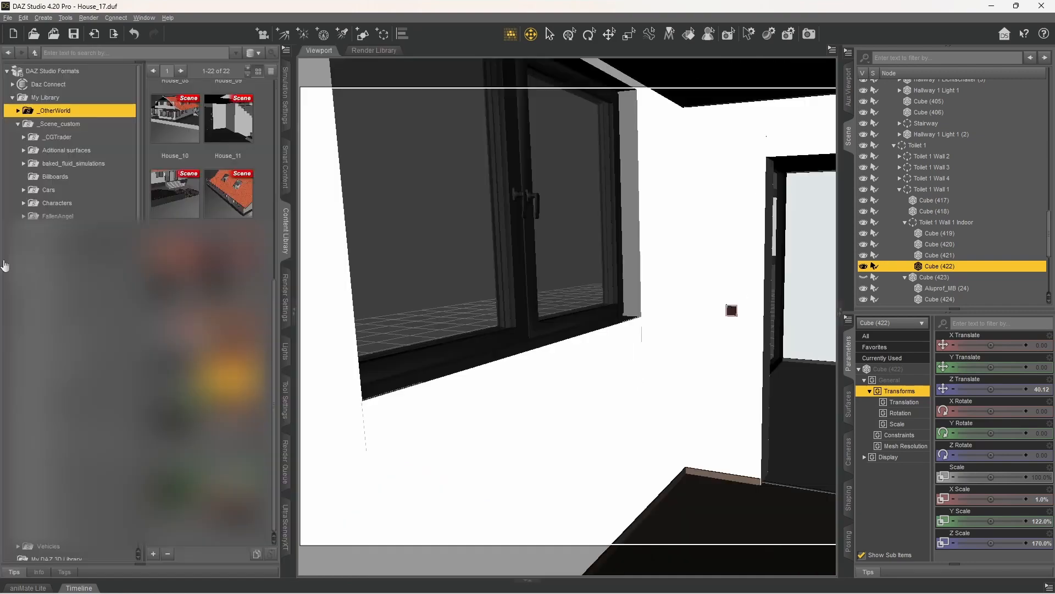
left_click(285, 302)
left_click(41, 220)
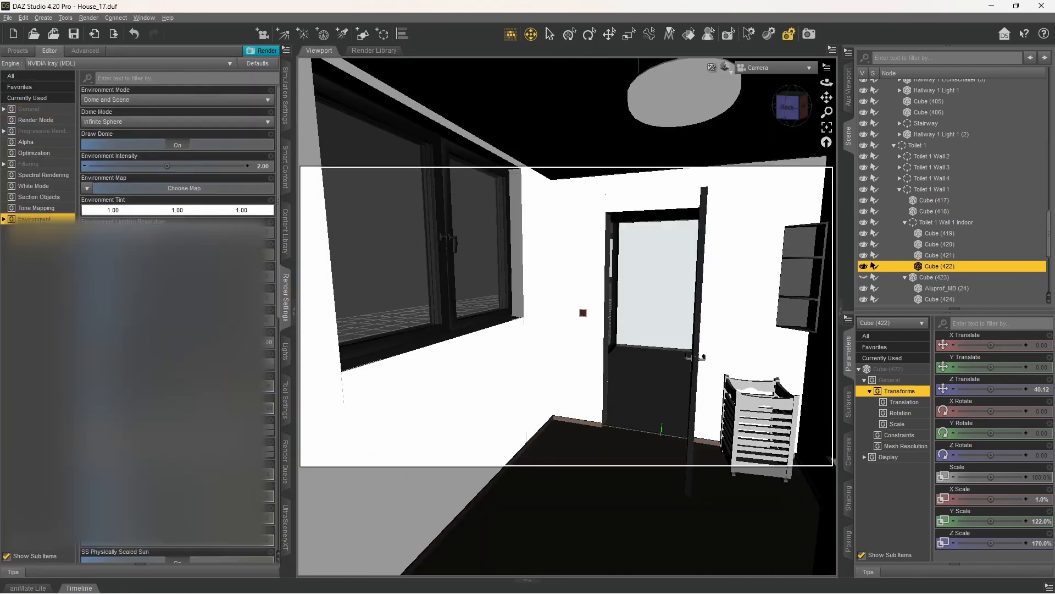
double_click(264, 166)
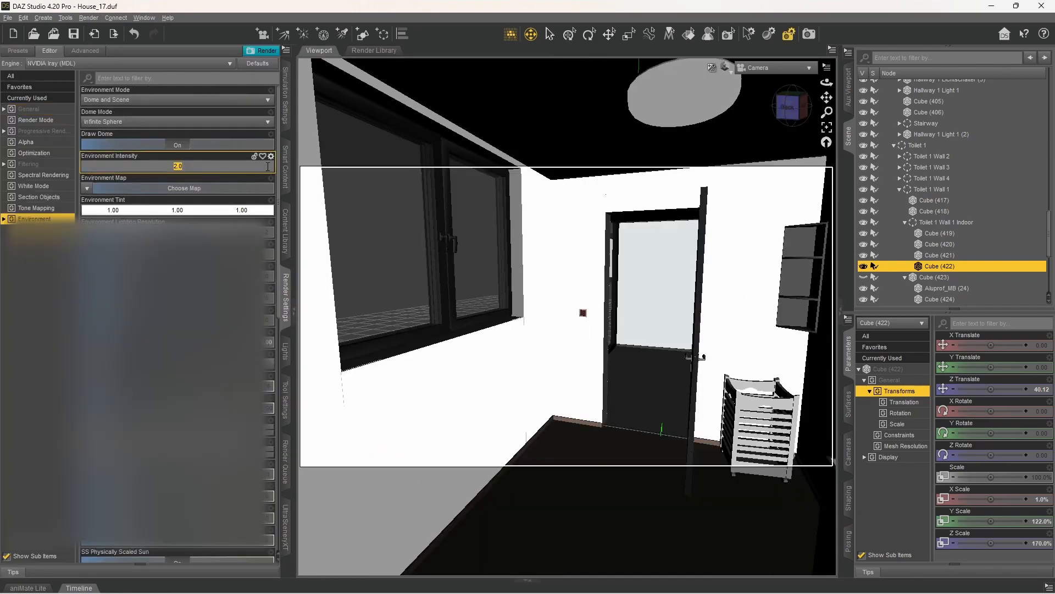
type("10")
key("Return")
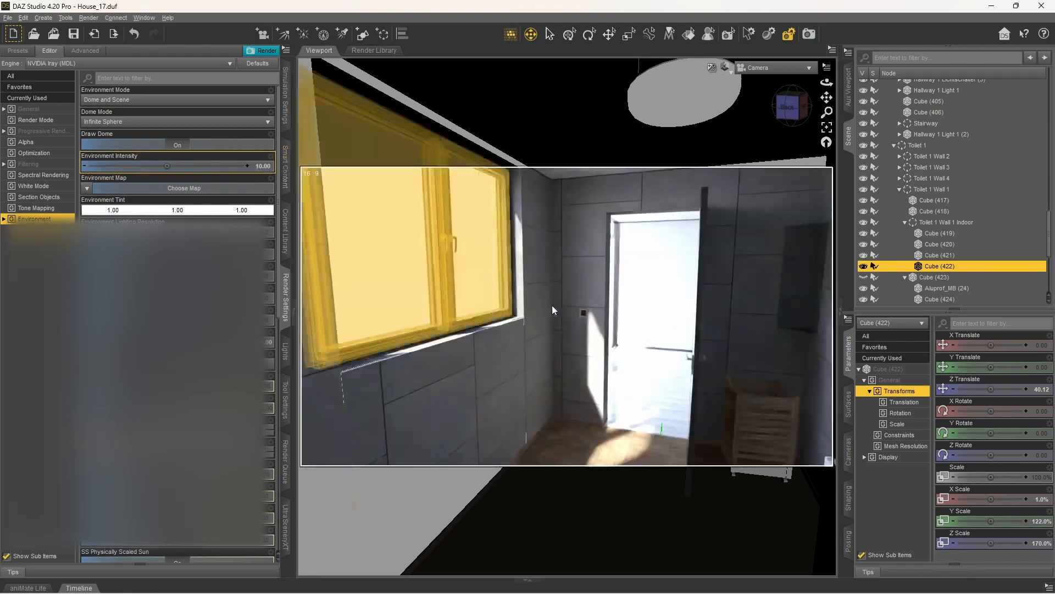
- Examine the toilet's tiled walls, window, floor edge and ceiling from several angles in the Iray preview
middle_click_drag(554, 310, 671, 303)
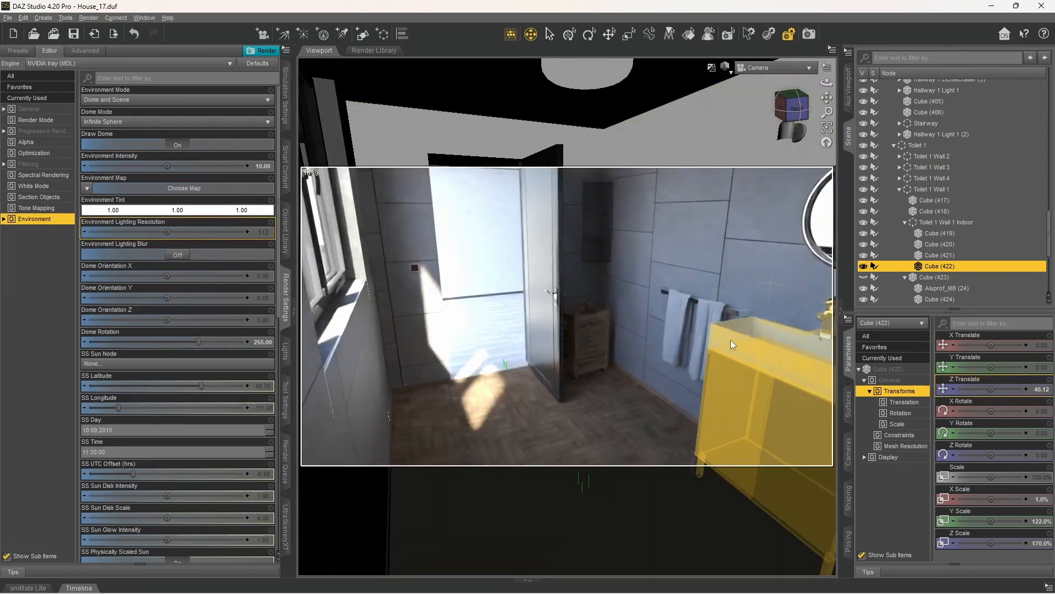
middle_click_drag(731, 339, 733, 351)
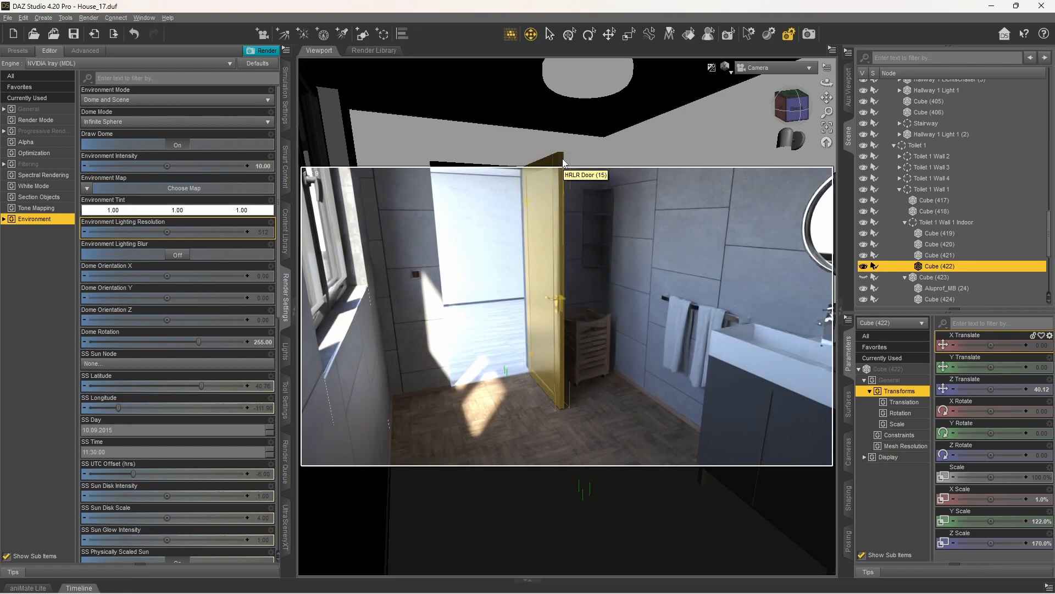
mouse_move(564, 227)
left_mouse_down()
mouse_move(604, 198)
mouse_move(550, 231)
mouse_move(566, 209)
mouse_move(564, 226)
left_mouse_up()
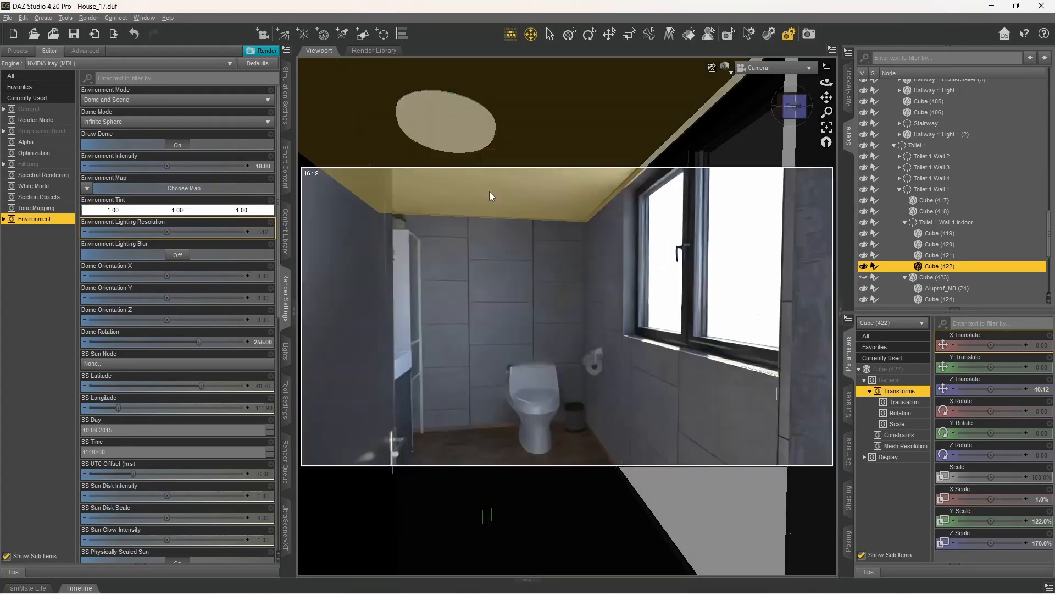
left_click_drag(490, 242, 524, 284)
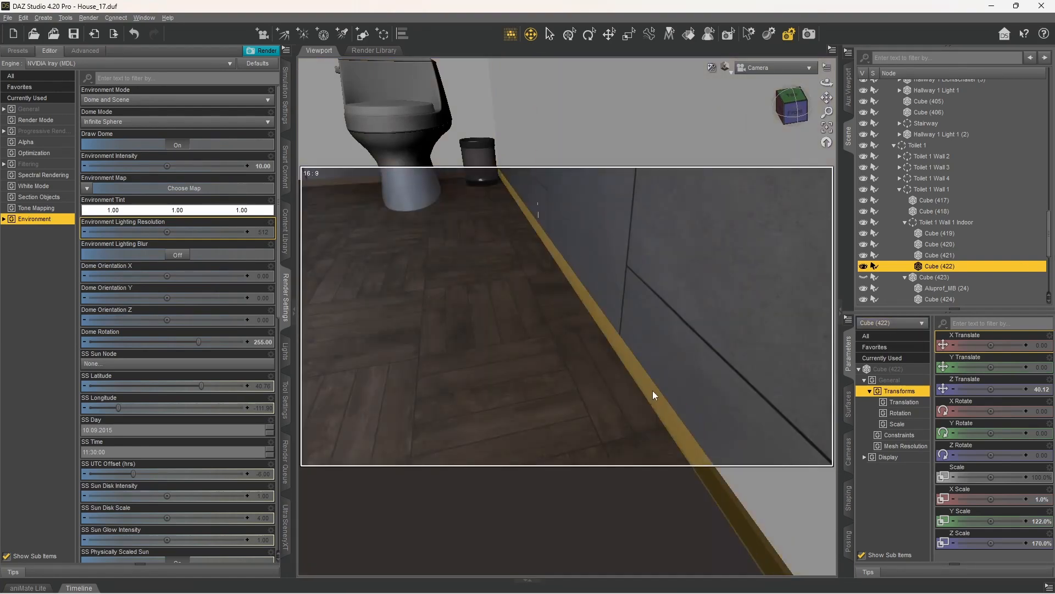
left_click_drag(709, 330, 670, 272)
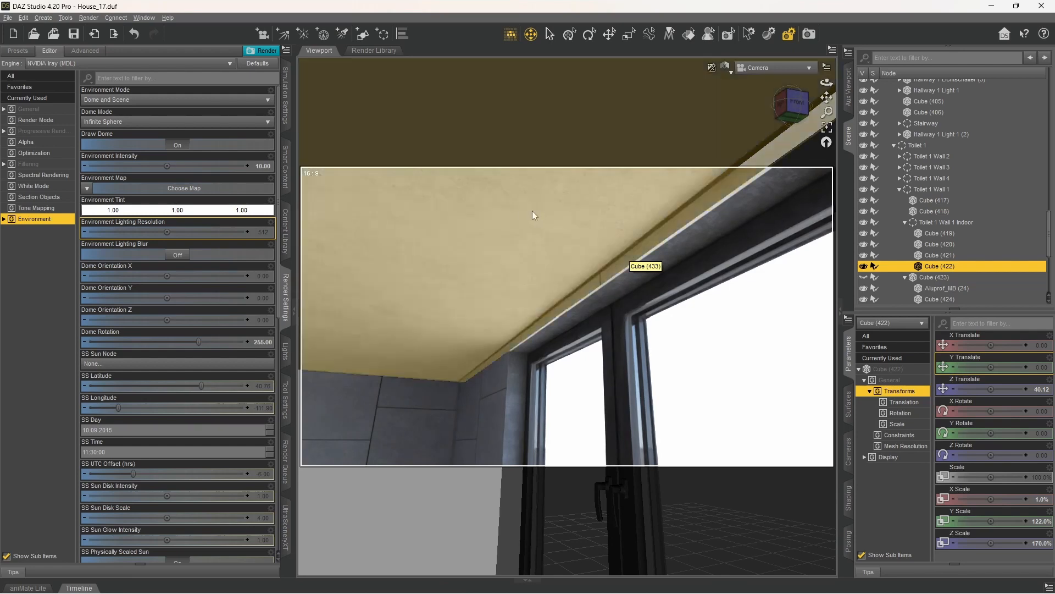
left_click_drag(532, 210, 857, 247)
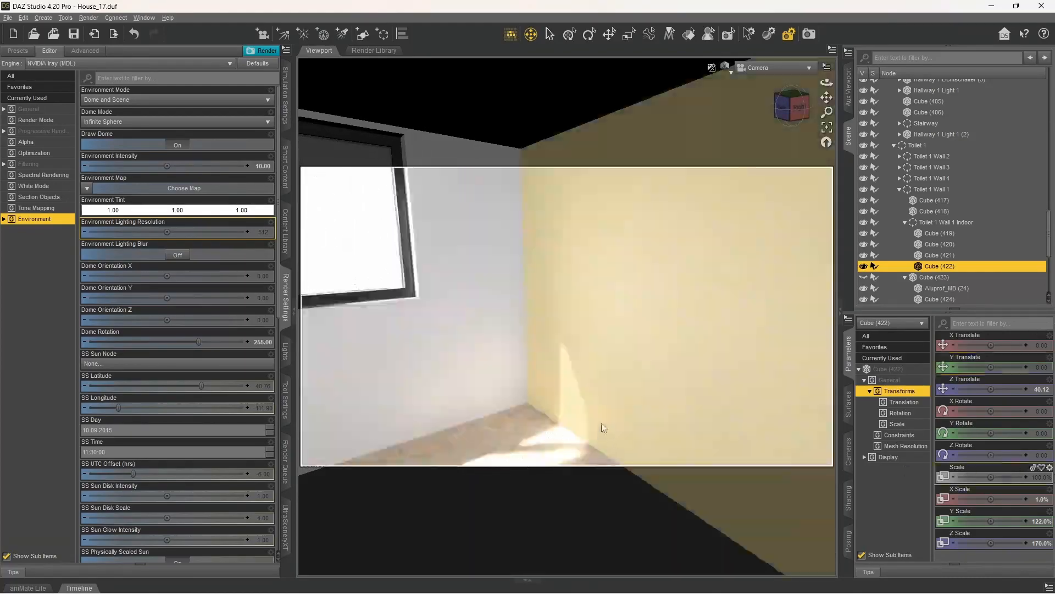
- Inspect the sunlit floor corner of the white-walled room and the storage room with the desk and boxes
middle_click_drag(603, 429, 584, 389)
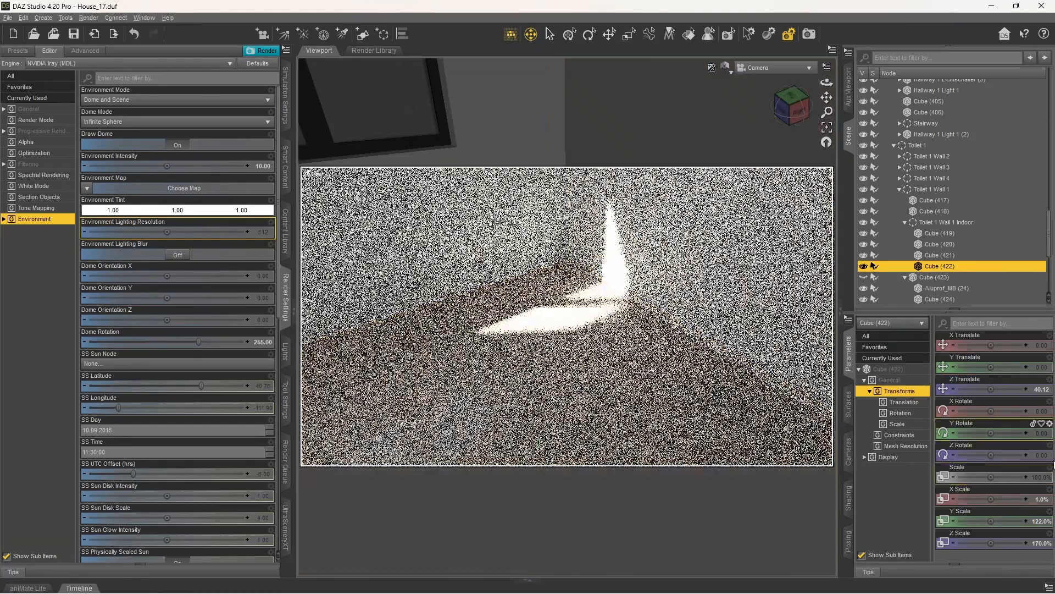
middle_click_drag(736, 394, 478, 344)
middle_click_drag(647, 411, 587, 436)
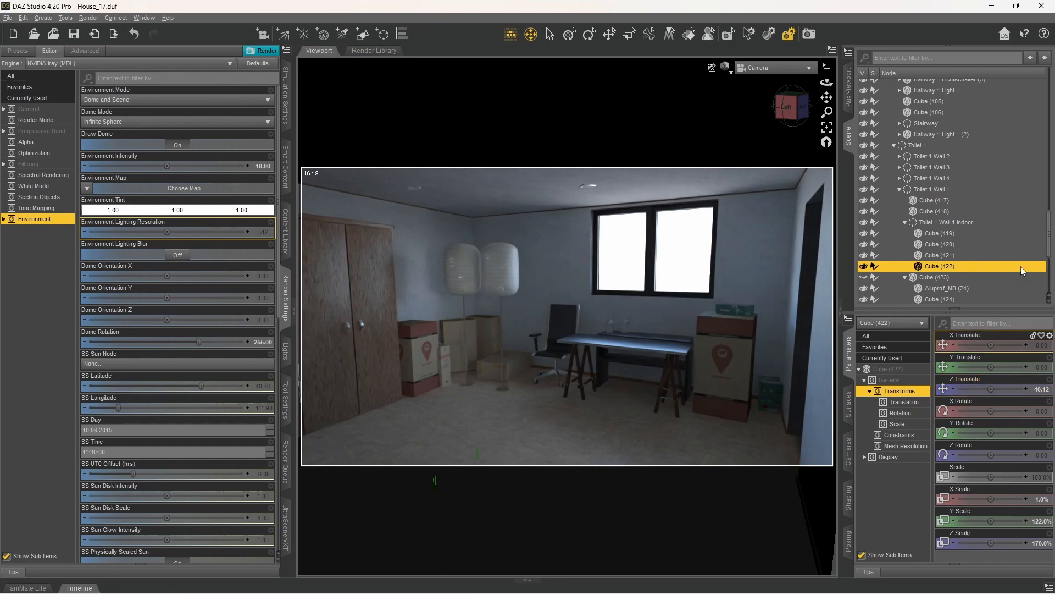
- Open the storage room's dark door by setting its Open - Close value to 90
middle_click_drag(660, 340, 597, 238)
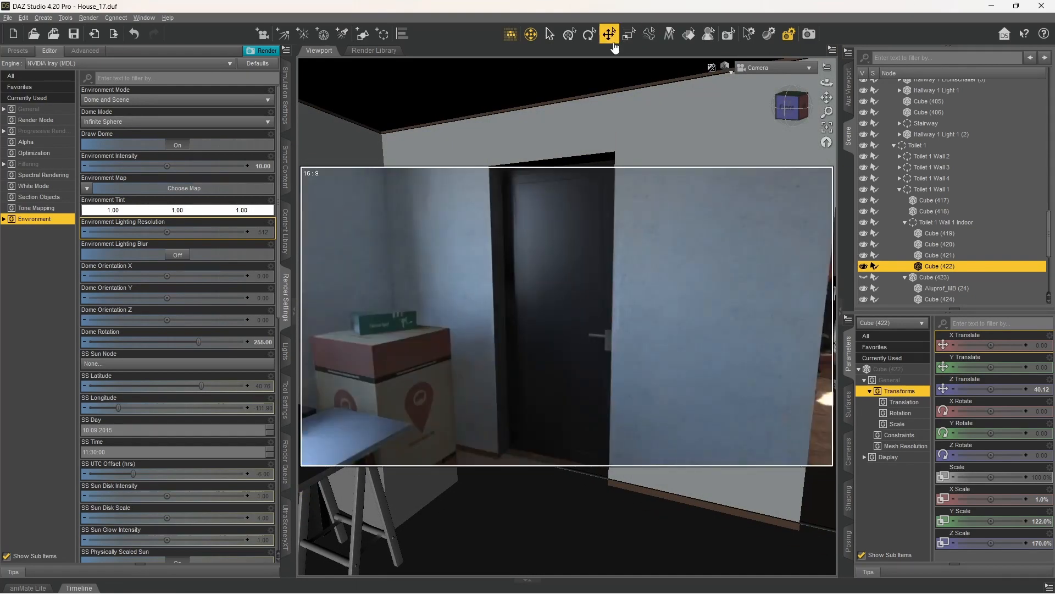
left_click(608, 34)
left_click(576, 257)
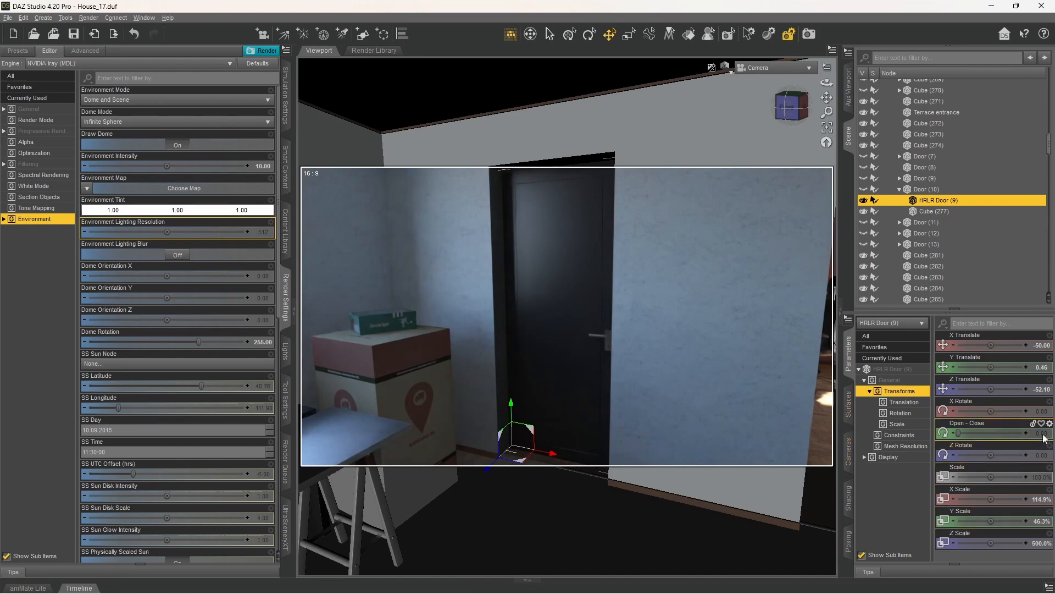
left_click_drag(961, 433, 1049, 441)
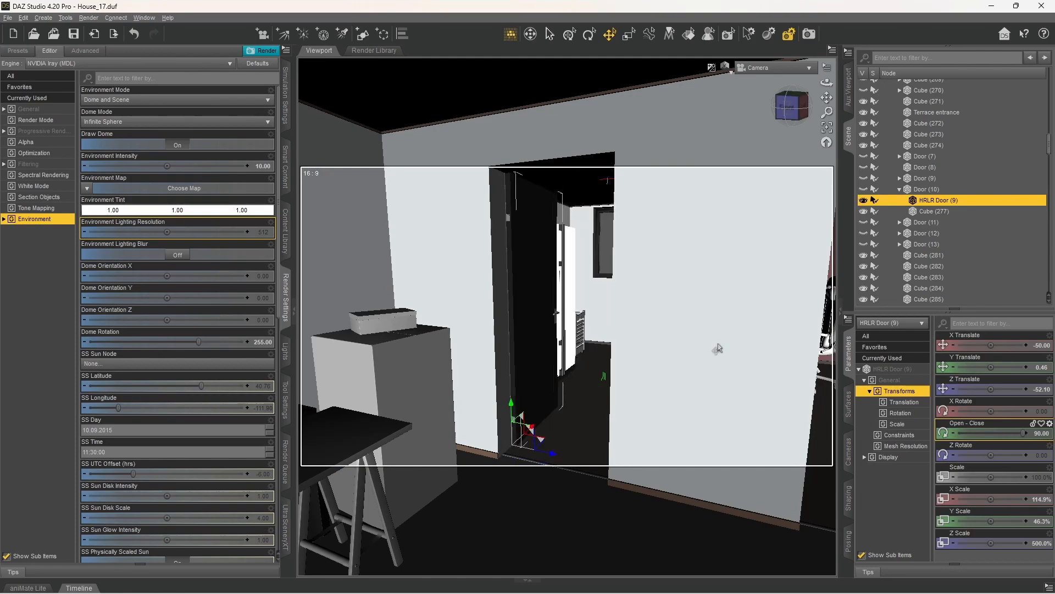
left_click(530, 35)
- Examine the walls, window and sunlit floor of the laundry room beyond the open door, looking back towards the storage room
left_click_drag(586, 282, 580, 306)
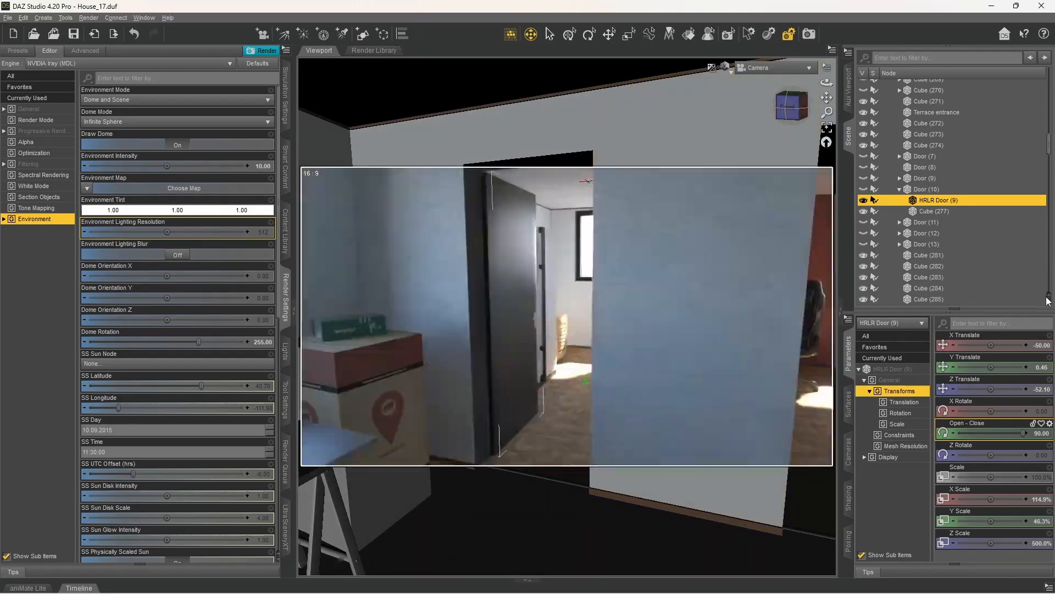
scroll(676, 336, "up", 3)
left_click_drag(676, 336, 676, 361)
scroll(698, 333, "up", 3)
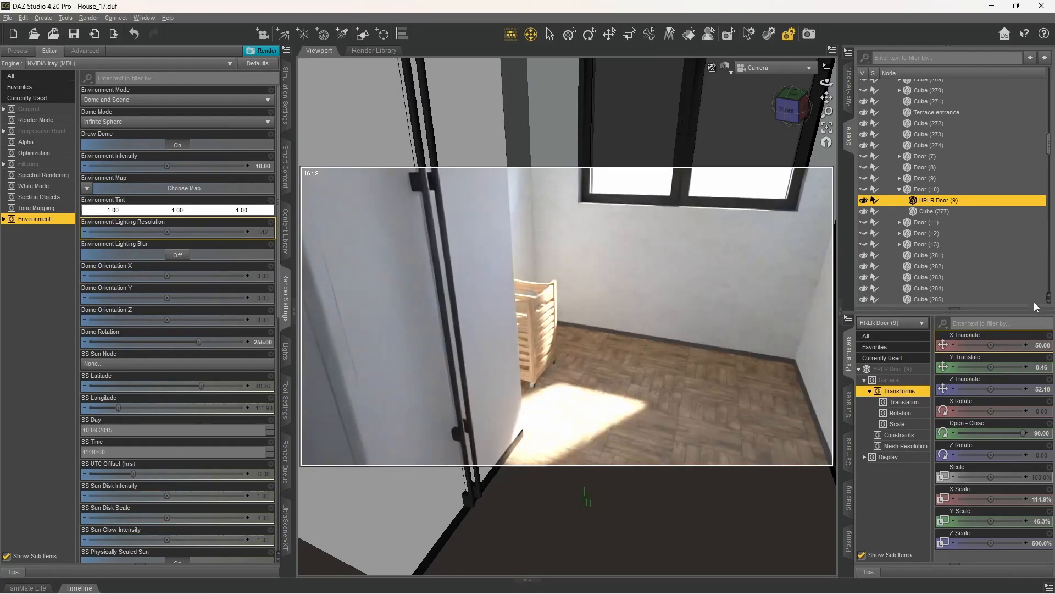
left_click_drag(673, 330, 659, 283)
scroll(698, 285, "up", 3)
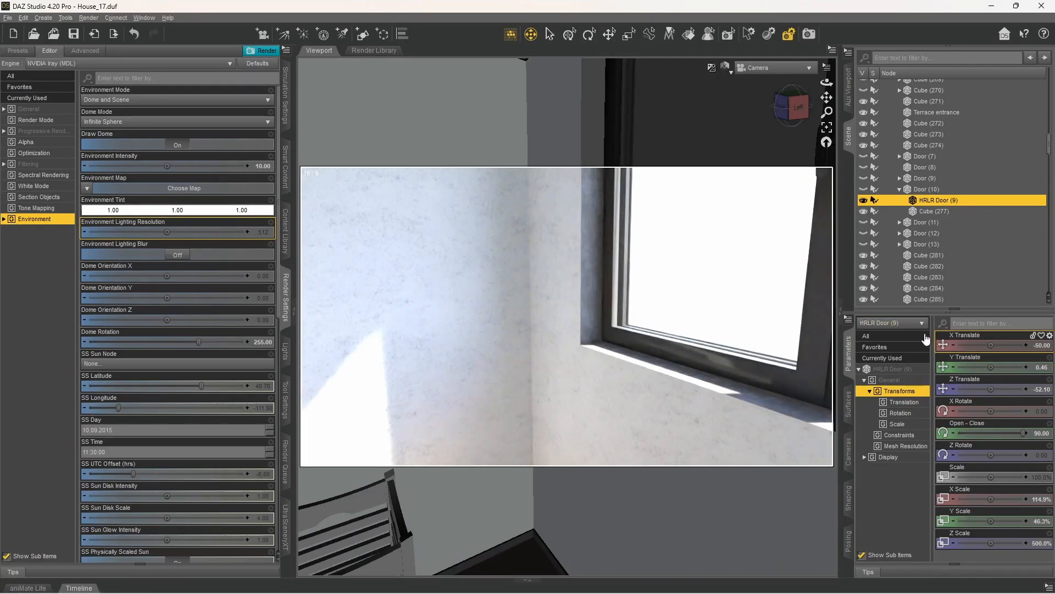
left_click_drag(621, 331, 738, 345)
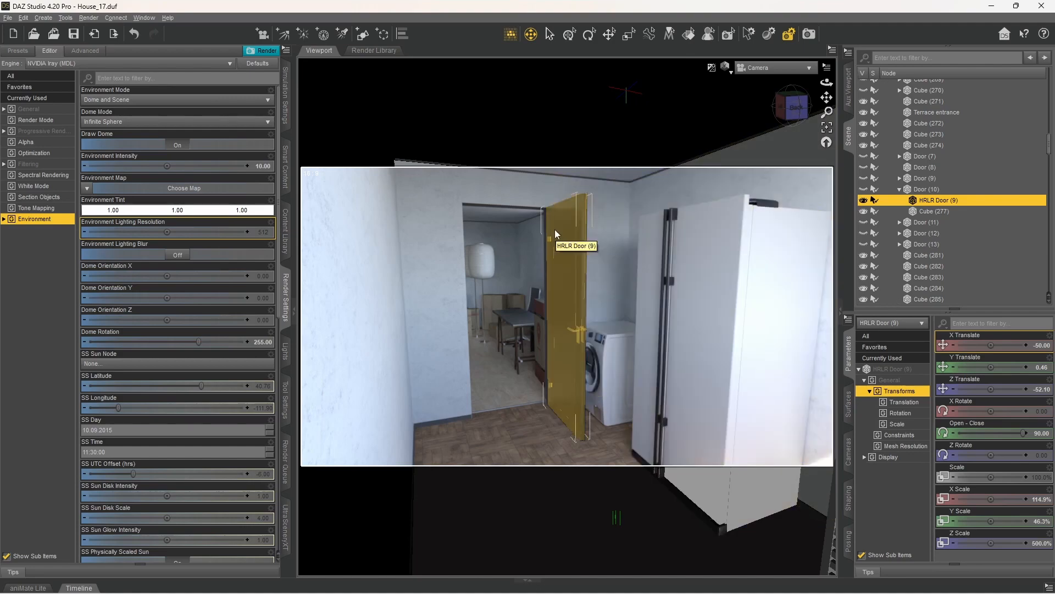
middle_click_drag(543, 258, 511, 239)
scroll(511, 239, "up", 4)
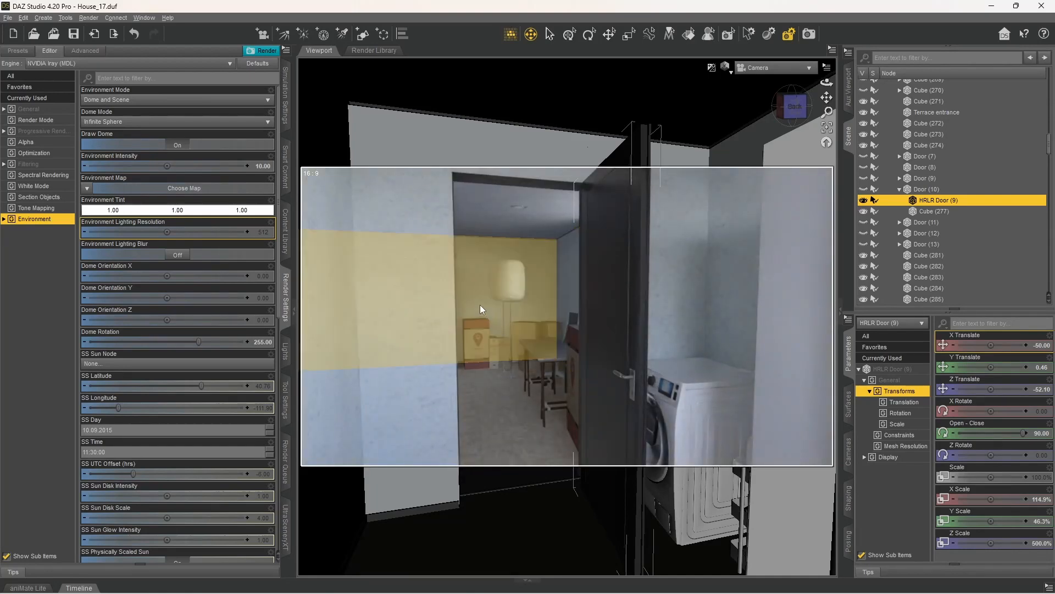
- Tour the neighbouring rooms and examine the entrance hall with its shoe rack and coat stand
scroll(480, 305, "up", 5)
middle_click_drag(480, 305, 715, 324)
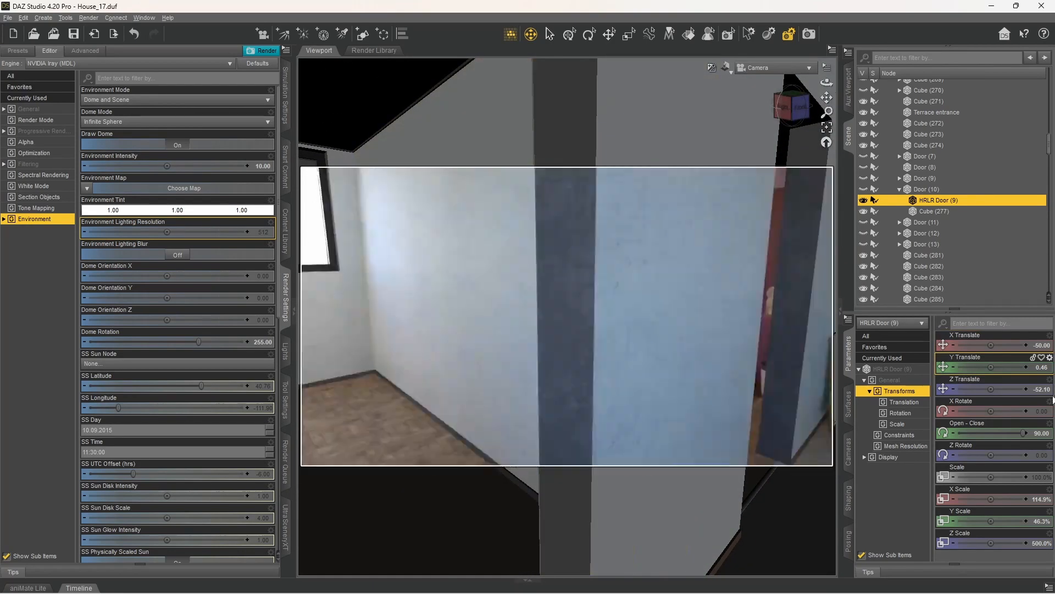
middle_click_drag(567, 317, 665, 317)
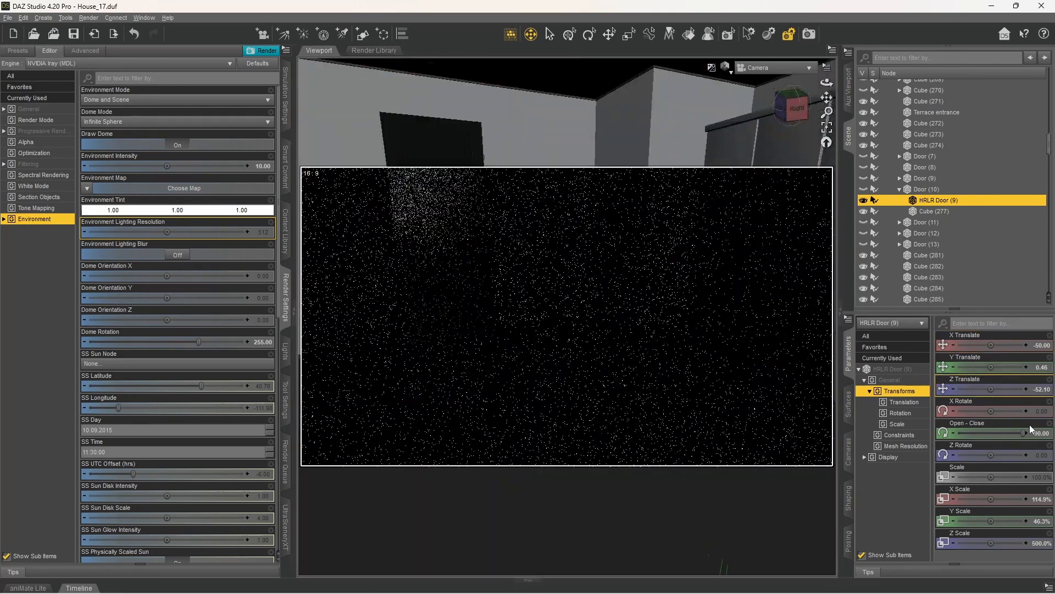
middle_click_drag(567, 316, 440, 332)
middle_click_drag(824, 352, 740, 330)
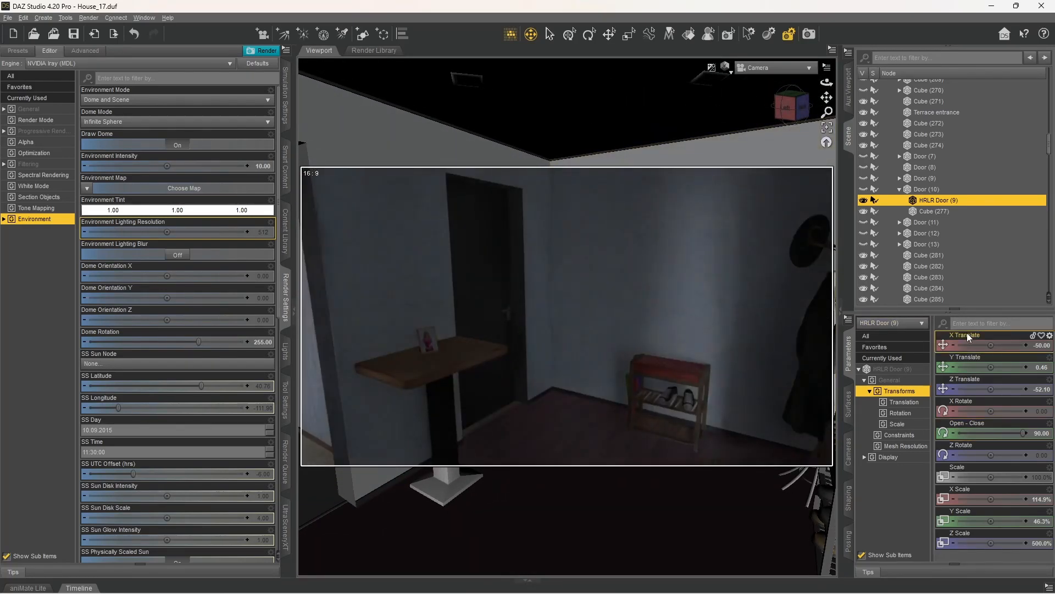
middle_click_drag(698, 308, 1031, 322)
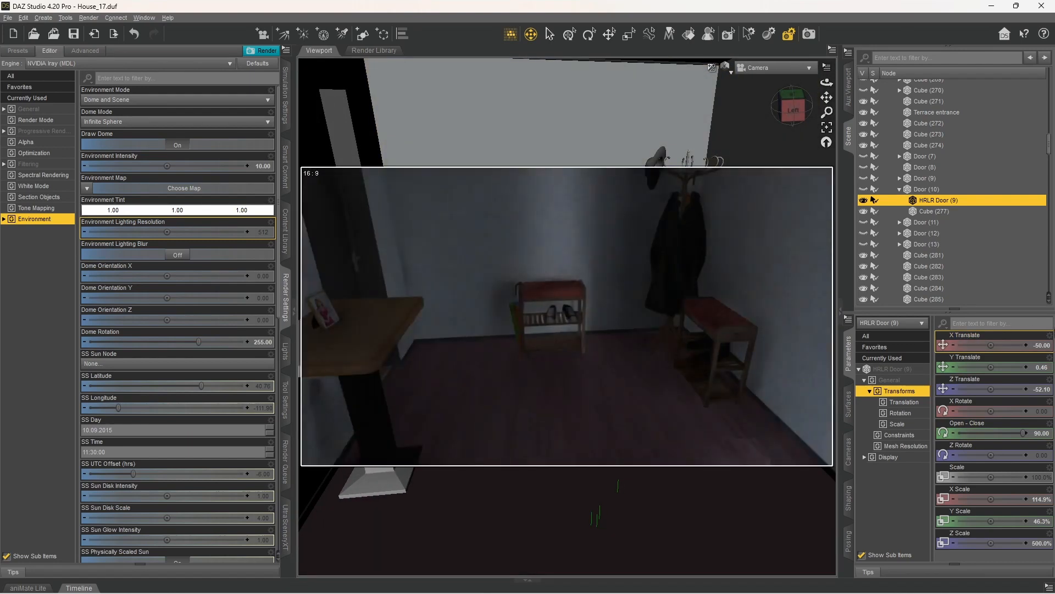
middle_click_drag(795, 322, 641, 321)
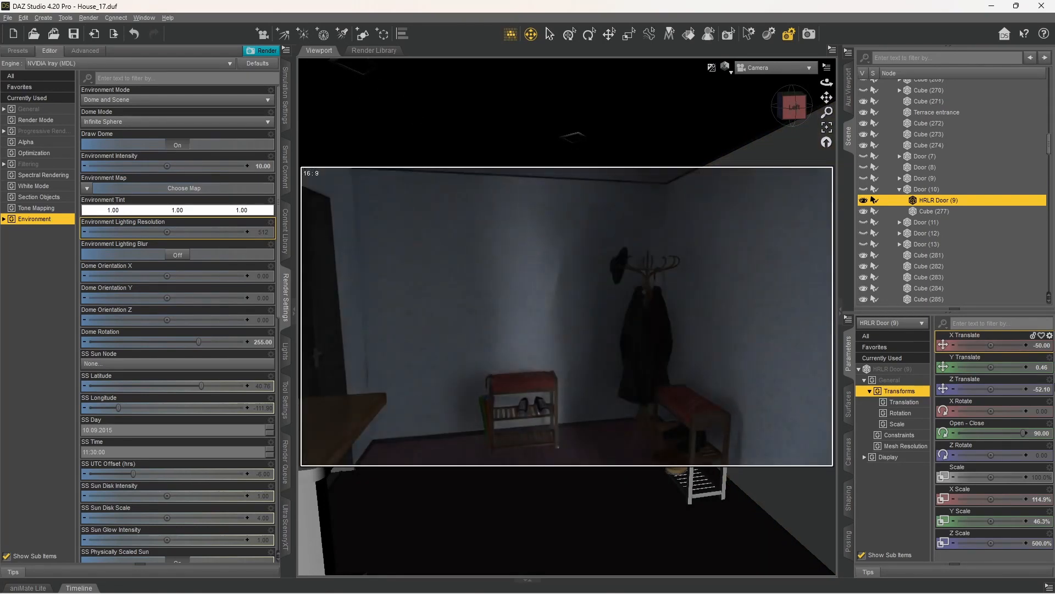
middle_click_drag(800, 380, 472, 377)
left_click_drag(826, 83, 785, 81)
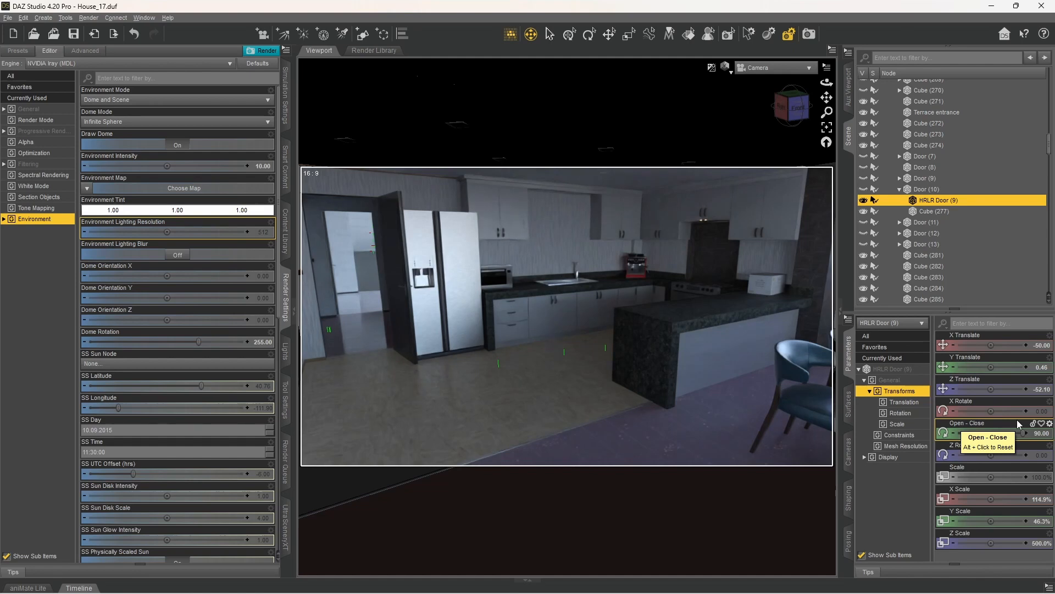
- Examine the kitchen and dining area, then the cat food box on the kitchen counter up close
left_click_drag(636, 266, 728, 318)
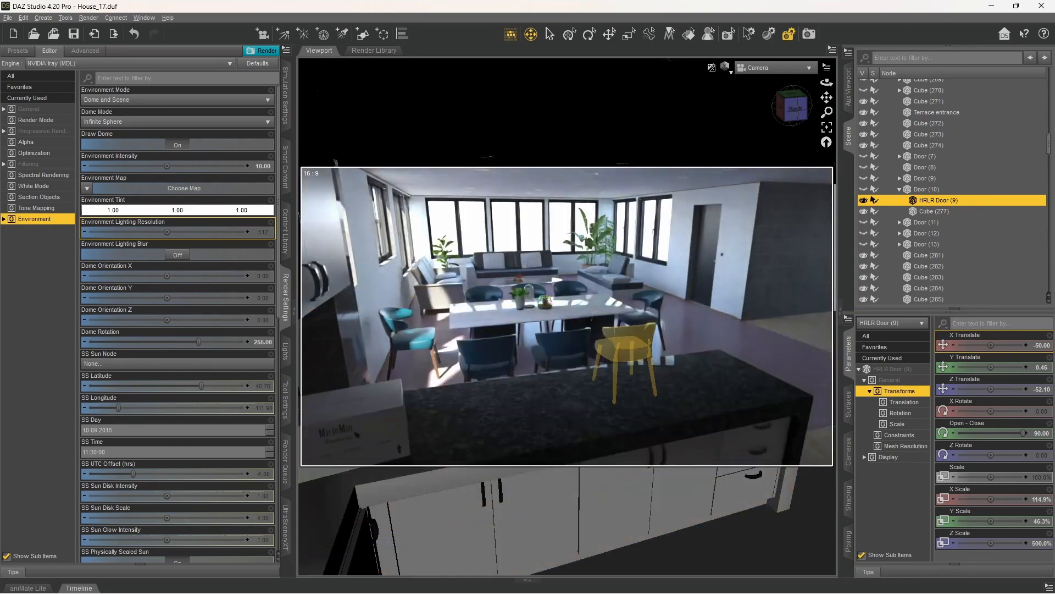
scroll(629, 357, "up", 3)
left_click_drag(618, 355, 550, 346)
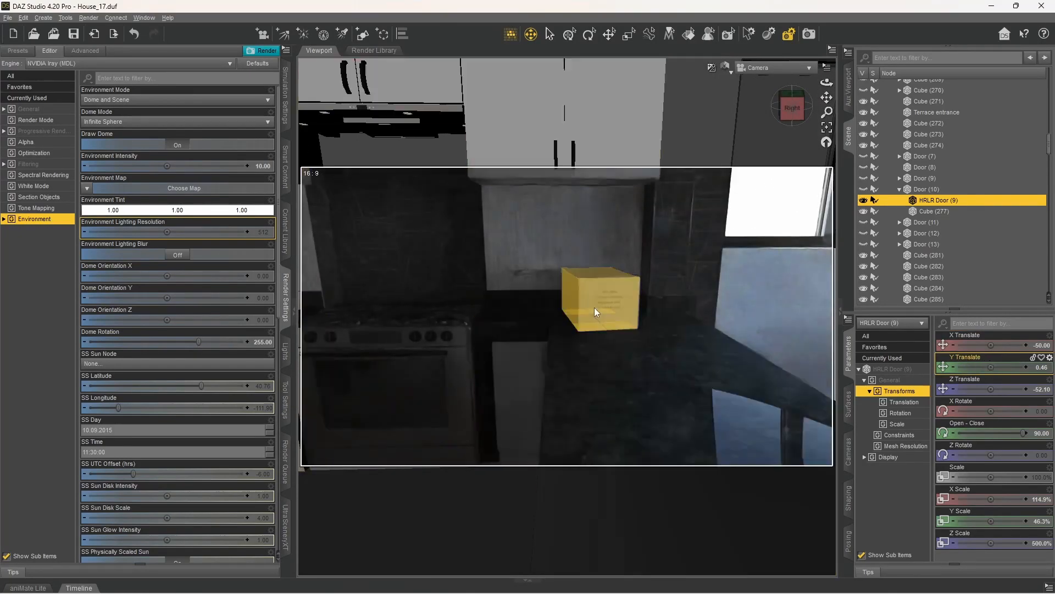
scroll(595, 308, "up", 3)
left_click_drag(595, 308, 635, 276)
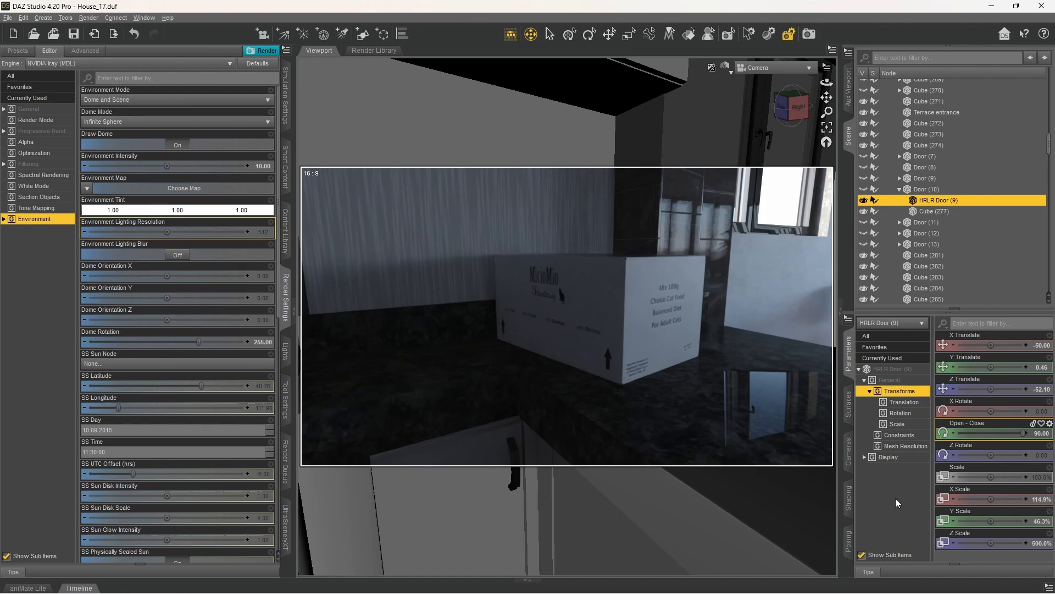
- Select the kitchen wall (9) object behind the counter
left_click(664, 193)
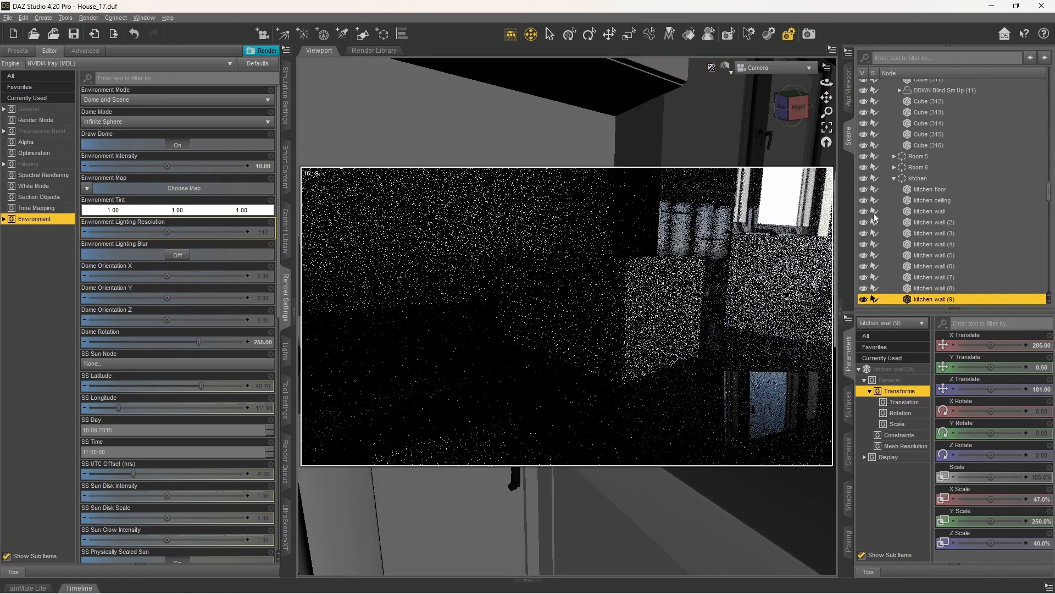